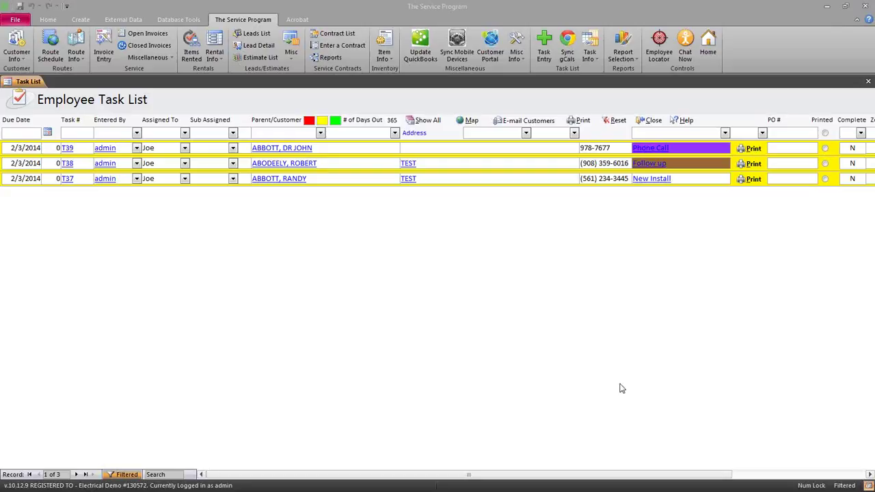
Open the route schedule's frequency maintenance list and add a Weekly frequency with a length of 7 days
click(50, 46)
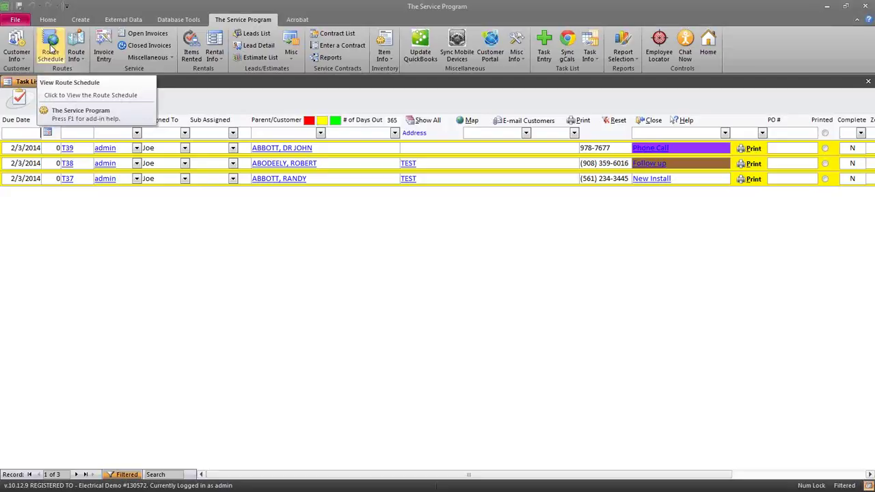
click(50, 47)
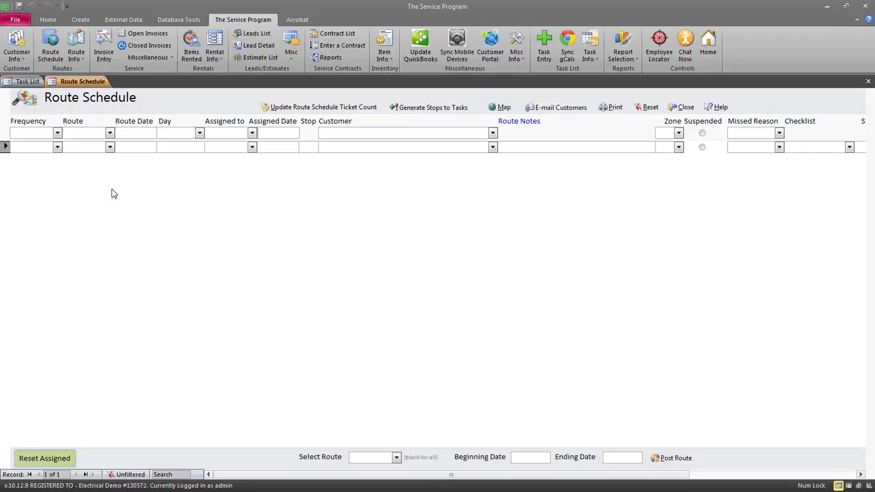
click(25, 146)
double_click(15, 147)
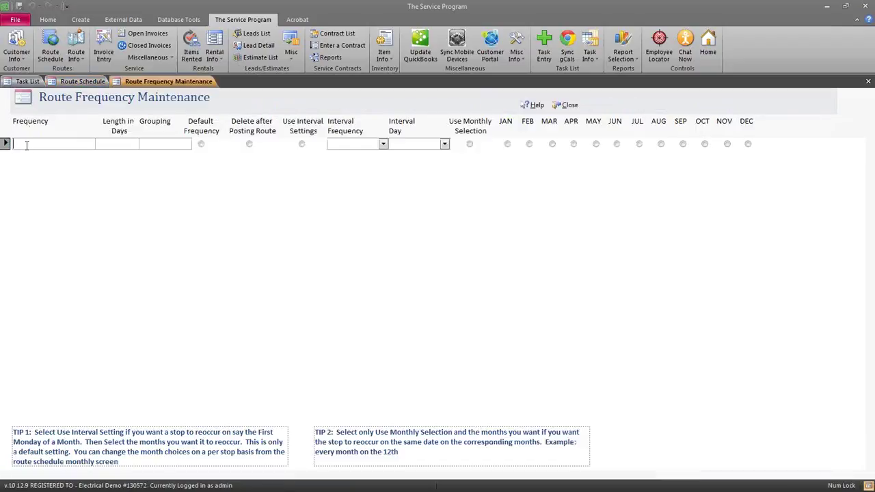
text(Weekly)
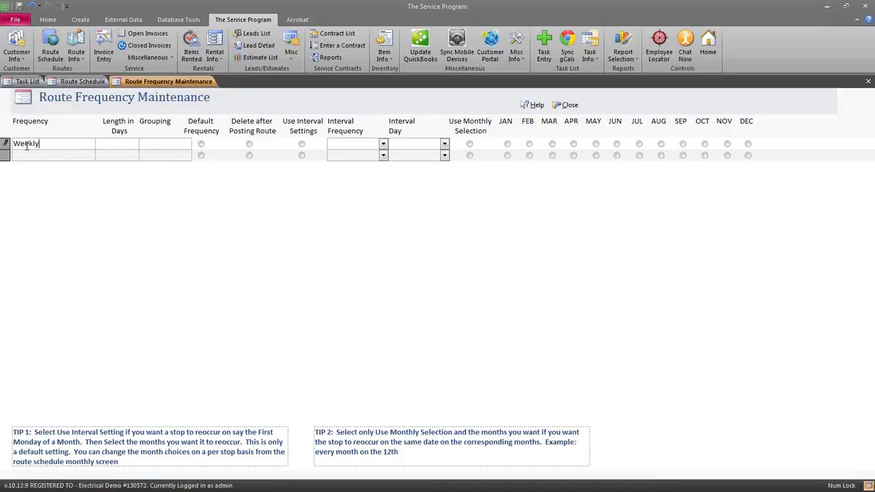
text(7)
click(413, 145)
Add a BiWeekly route frequency with a length of 14 days
click(65, 156)
text(BiWe)
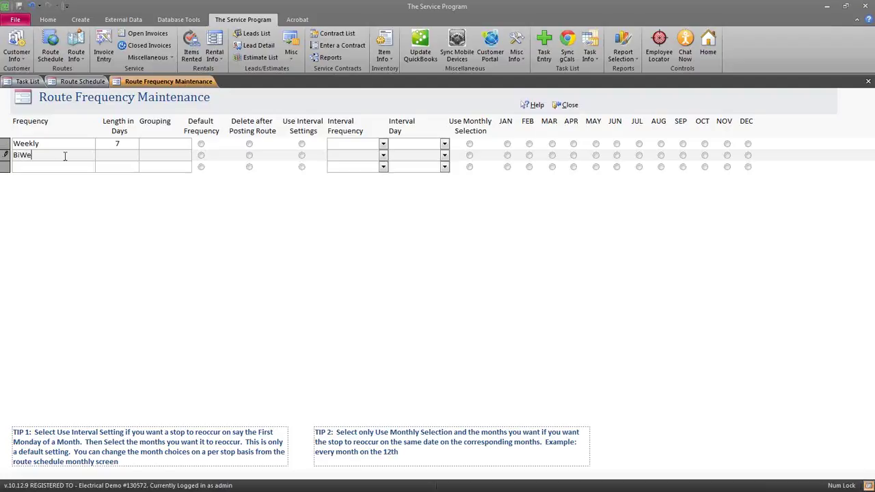
text(ekly)
key(Tab)
text(14)
Add a Monthly route frequency with a length of 28 days
click(63, 166)
text(Mo)
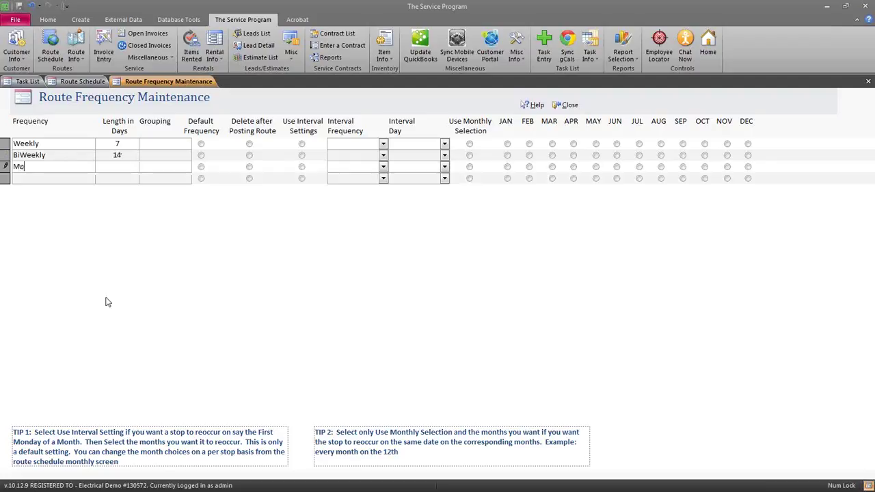
text(nthly)
key(Tab)
text(28)
Add an FM-Monthly frequency that uses interval settings, with interval frequency First and interval day Monday
click(61, 177)
text(FM-Monthly)
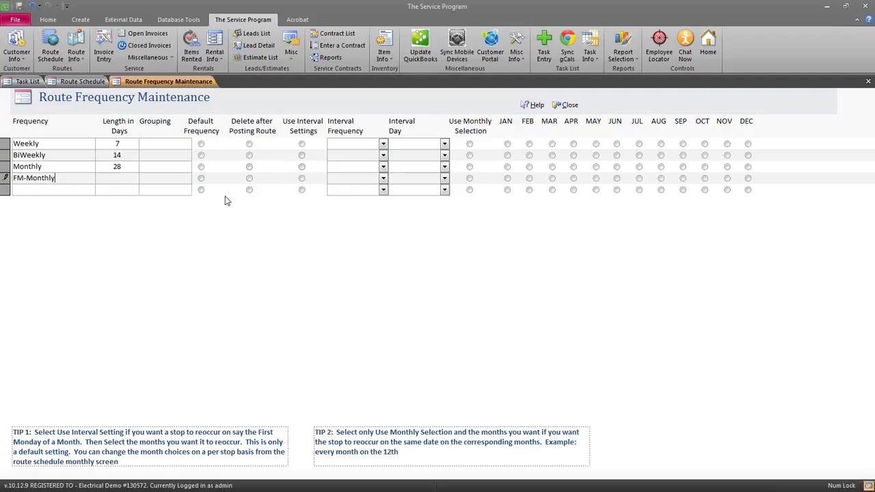
click(301, 178)
click(383, 179)
click(346, 189)
click(445, 177)
click(403, 190)
click(469, 178)
Add a BiMonthly frequency that uses monthly selection, with JAN, MAR, MAY, JUL, SEP and NOV selected
click(32, 191)
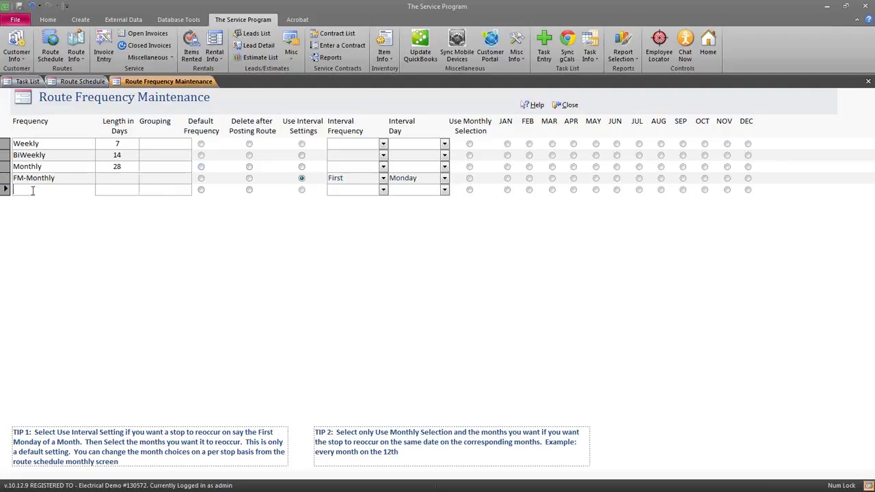
text(BiMonthly)
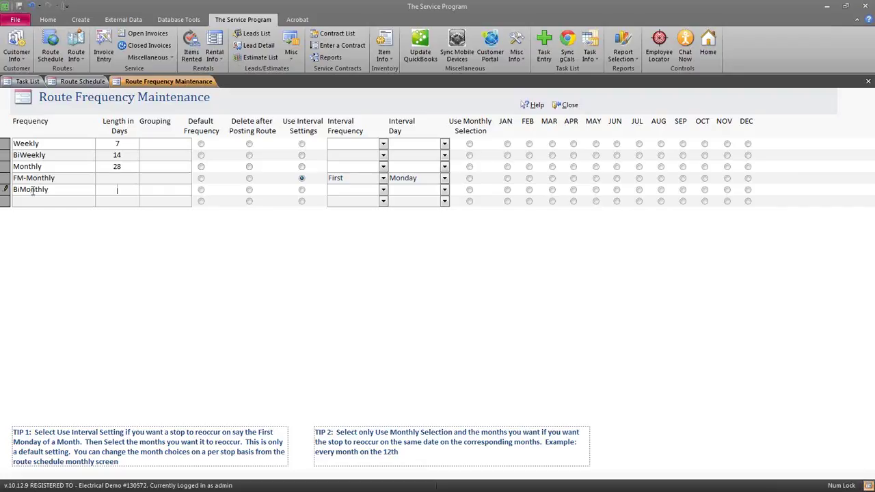
key(Tab)
click(470, 189)
click(507, 189)
click(551, 190)
click(595, 189)
click(639, 190)
click(682, 190)
click(727, 189)
Add a OneTime frequency with length 0 that is deleted after posting the route, and close the frequency list
click(54, 201)
text(OneTime)
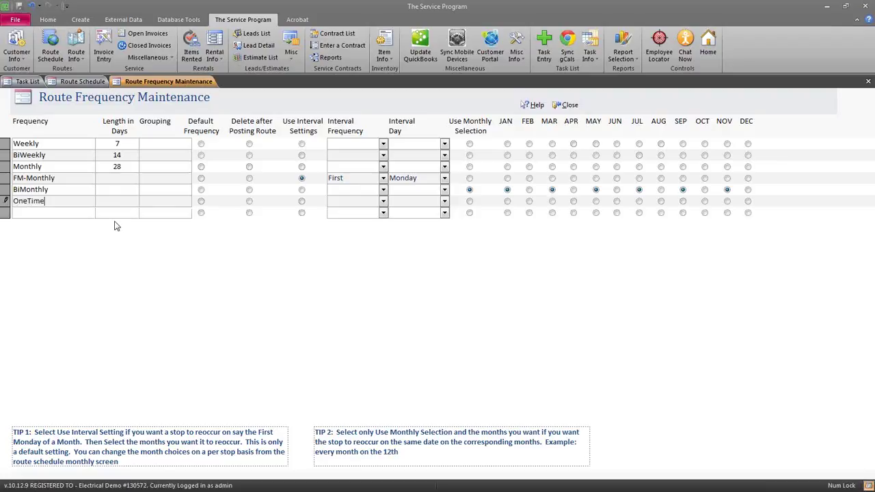
key(Tab)
text(0)
text(5)
key(BackSpace)
click(249, 201)
click(558, 106)
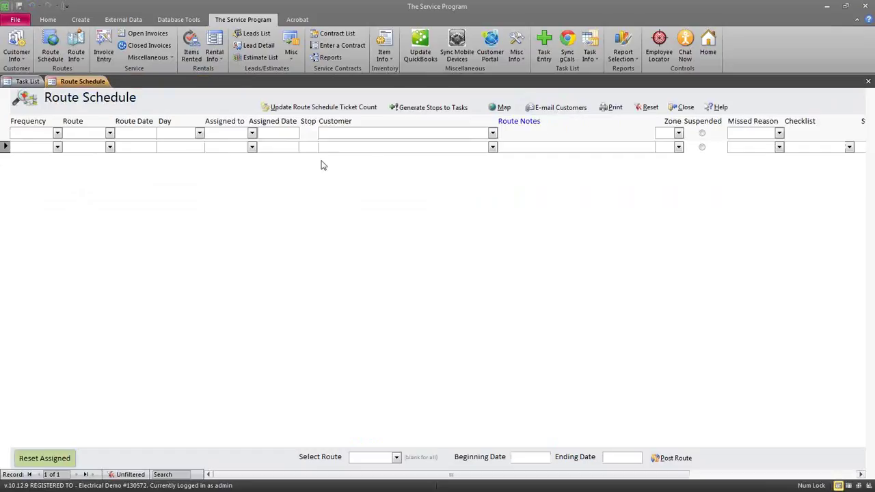
Open the route list from the schedule and add route R1 with its technician's first name
double_click(75, 149)
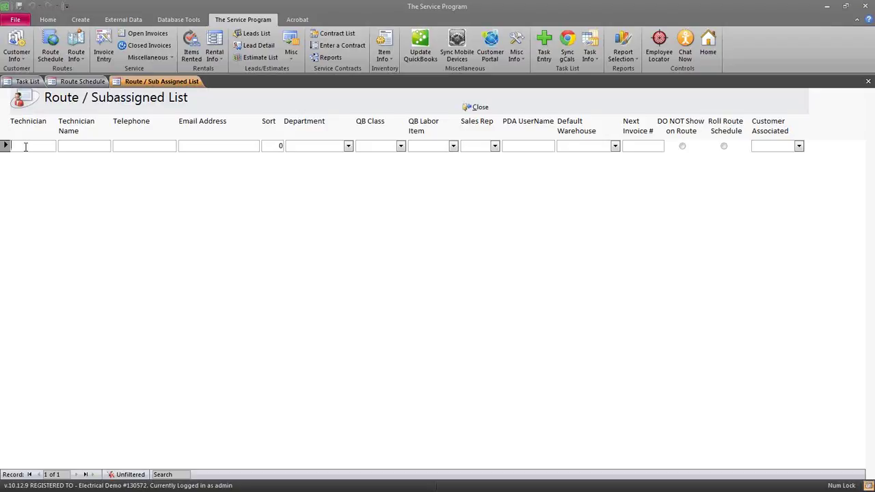
text(R1)
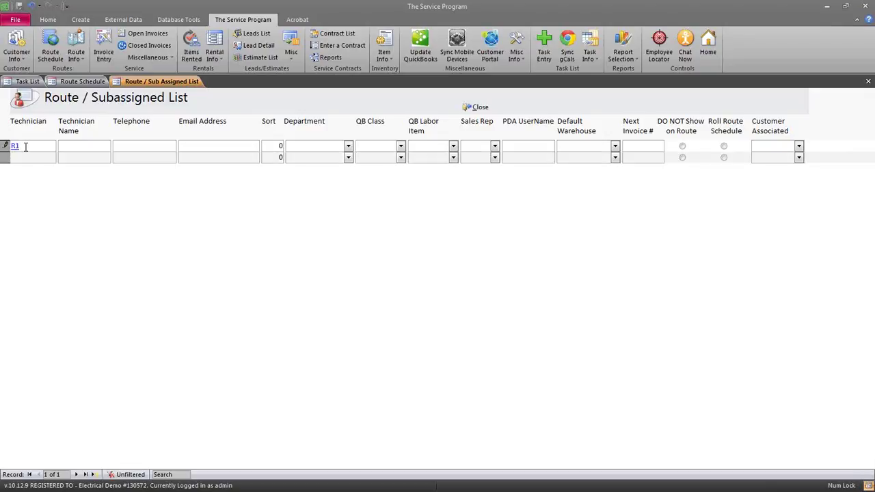
text(Bill)
click(26, 146)
drag(23, 146, 13, 146)
click(80, 144)
drag(77, 145, 53, 139)
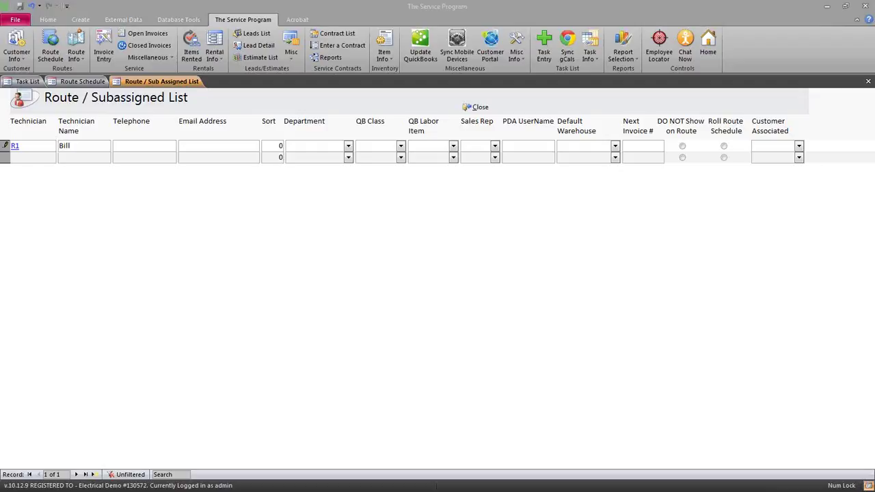
Add a second route R2 with its technician's first name
click(33, 157)
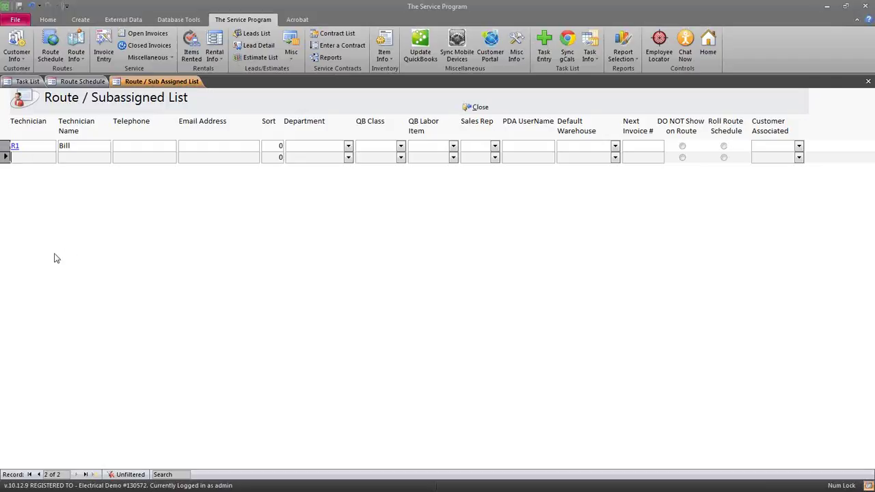
text(R2)
click(78, 156)
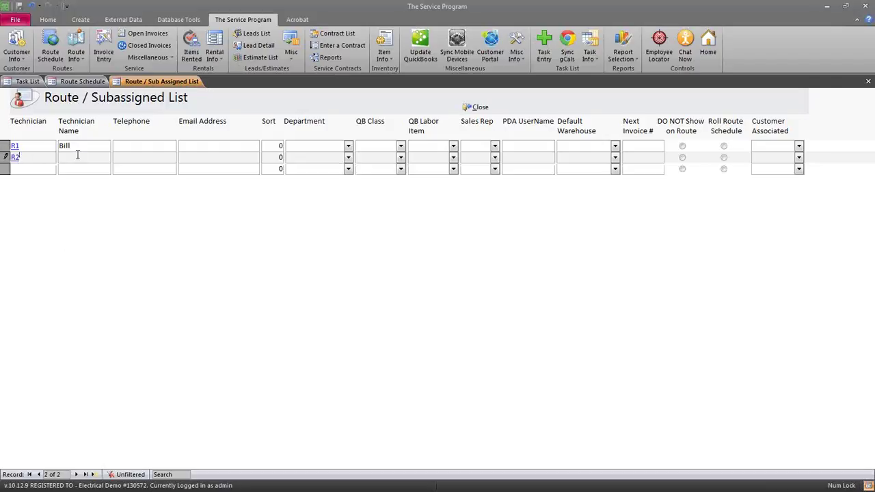
text(Joe)
click(75, 169)
click(154, 171)
click(234, 158)
Set the sort order to 1 for R1 and 2 for R2, and close the route list
click(275, 148)
text(1)
click(272, 158)
text(2)
click(305, 168)
click(401, 145)
click(400, 169)
click(108, 145)
click(472, 107)
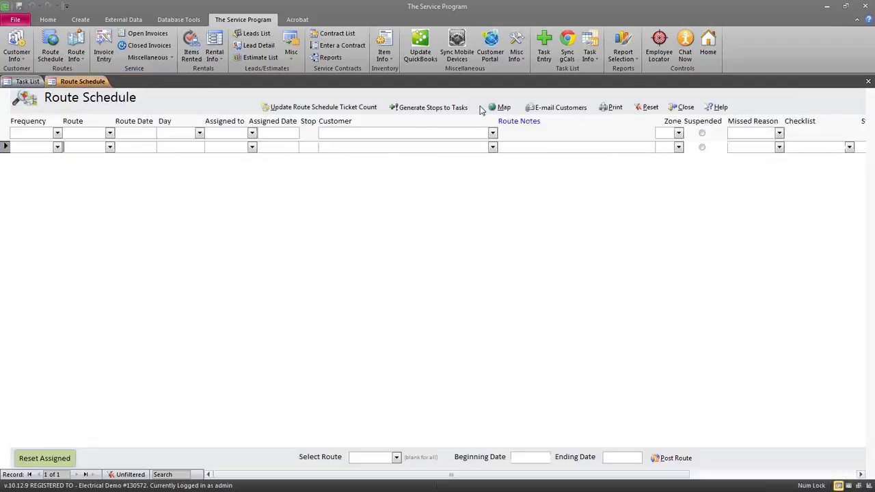
Close and reopen the route schedule, and check the choices offered for frequency and route
click(684, 107)
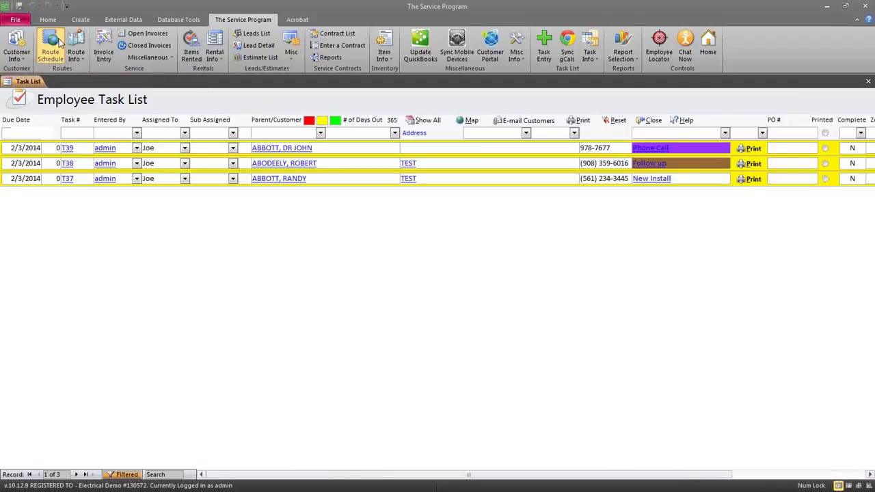
click(55, 44)
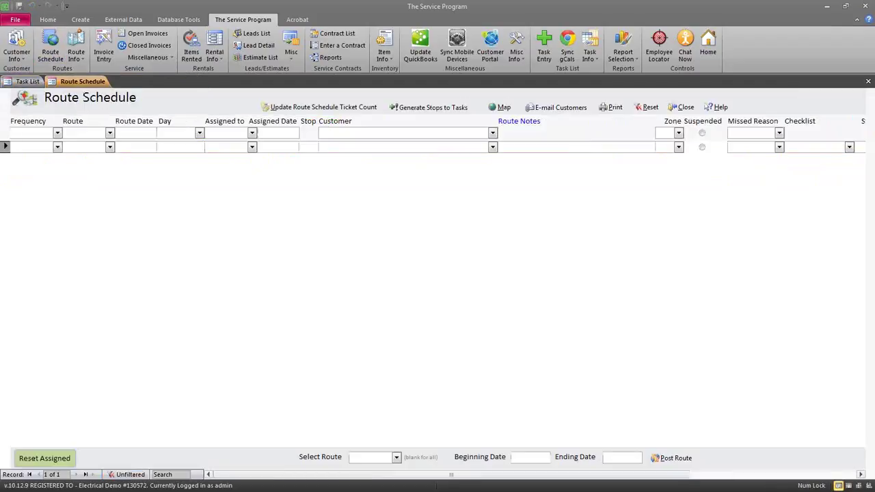
click(58, 147)
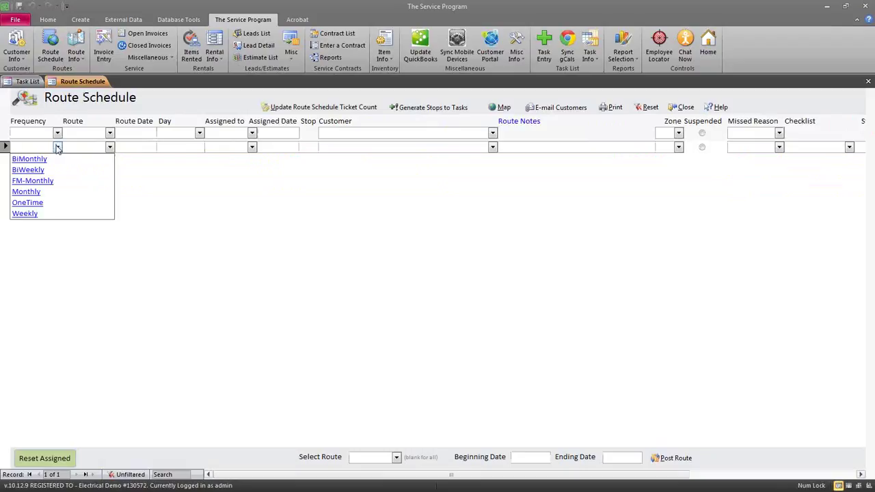
click(57, 147)
click(109, 147)
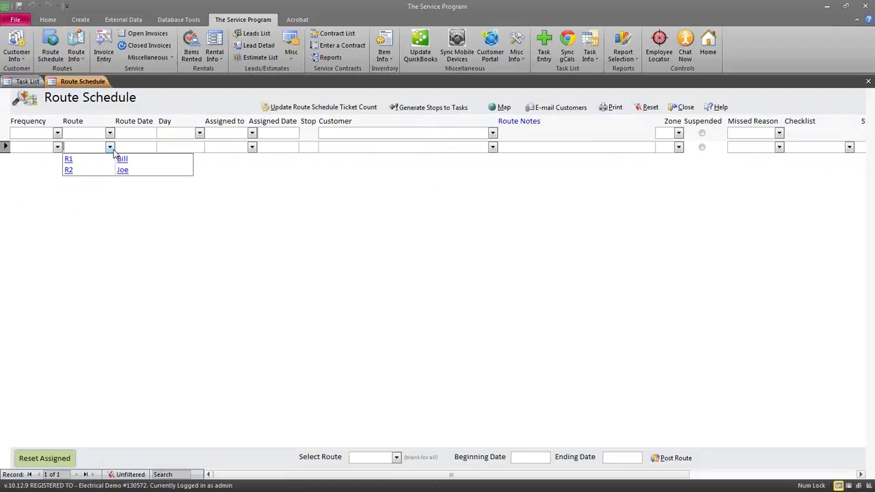
Start a schedule entry with Weekly frequency, route R1 and route date 2/3/2014
click(57, 147)
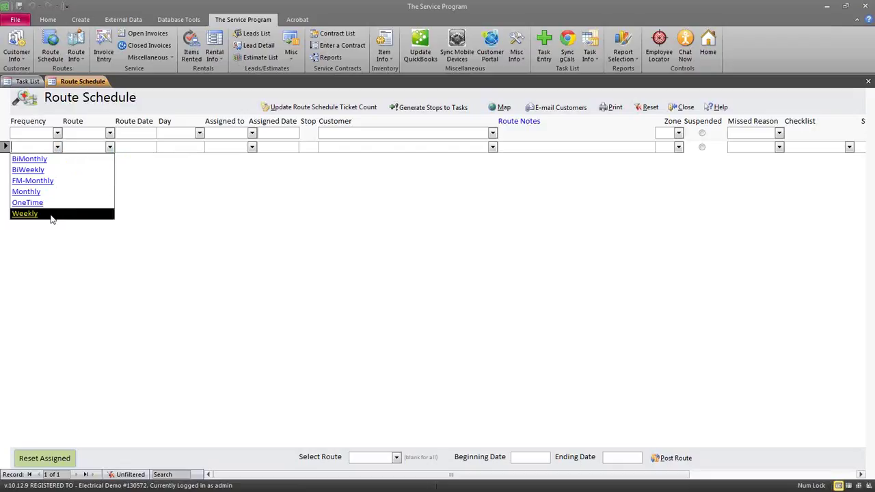
click(25, 213)
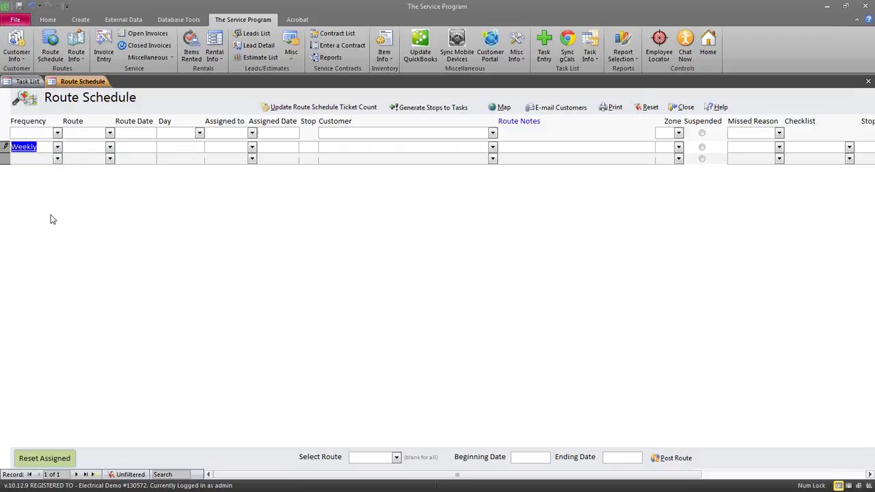
click(109, 147)
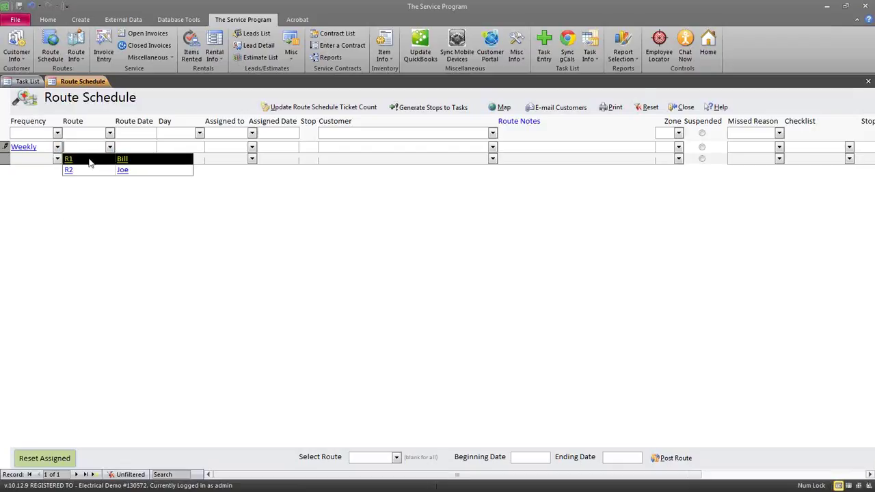
click(106, 162)
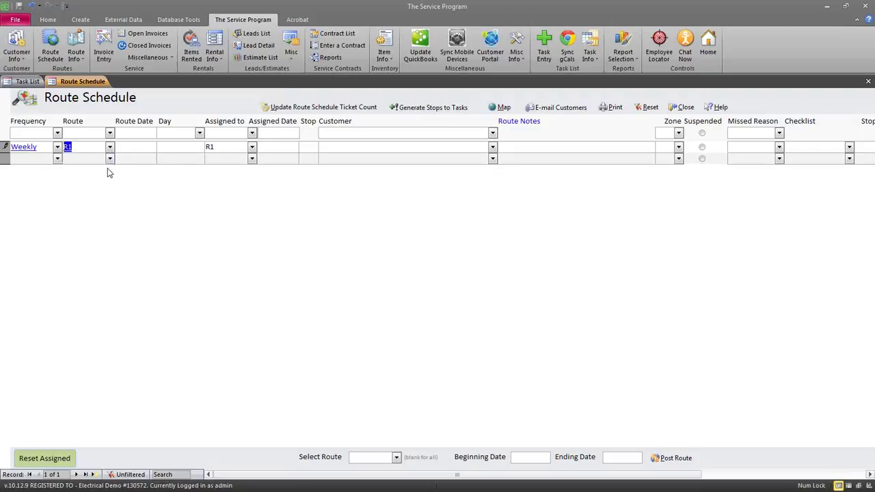
click(147, 149)
click(163, 147)
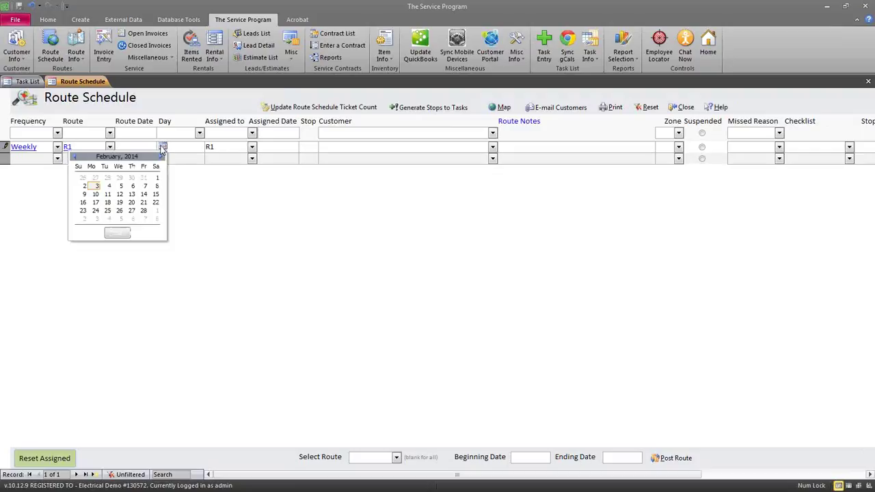
click(95, 189)
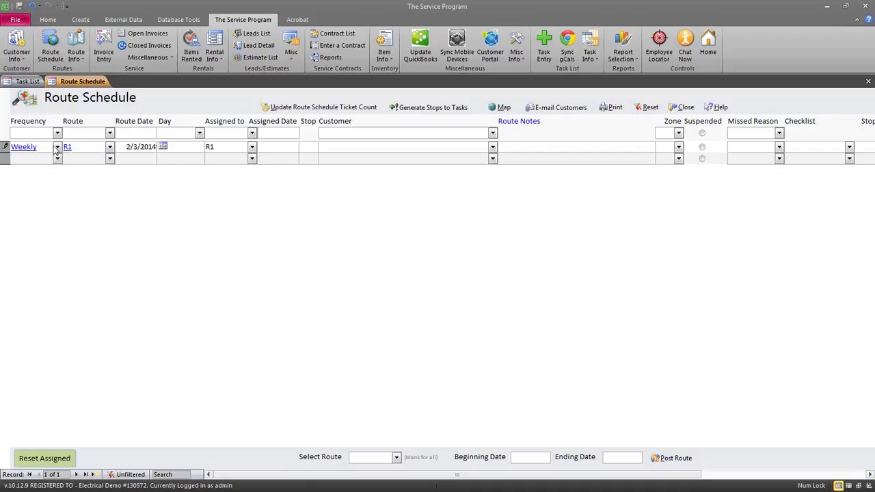
click(176, 151)
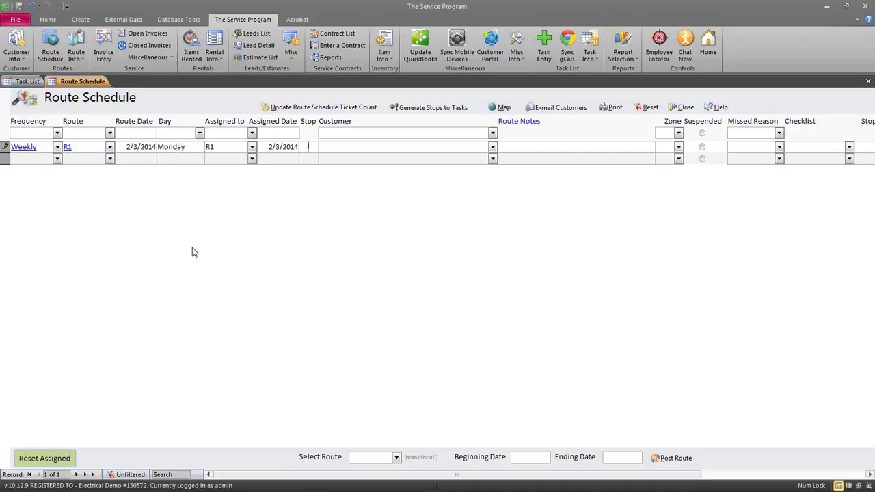
Make the Weekly entry stop 1 for the customer listed right after A&G CONCRETE POOLS, and save the record
text(1)
click(492, 147)
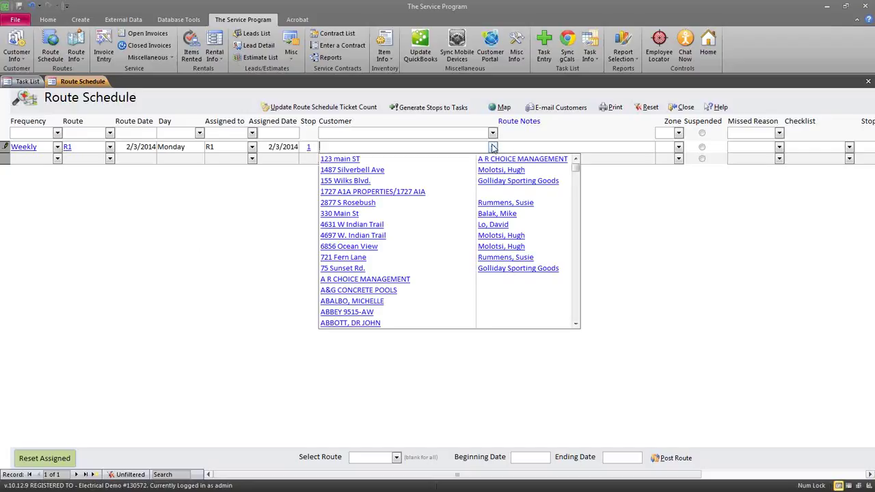
click(378, 302)
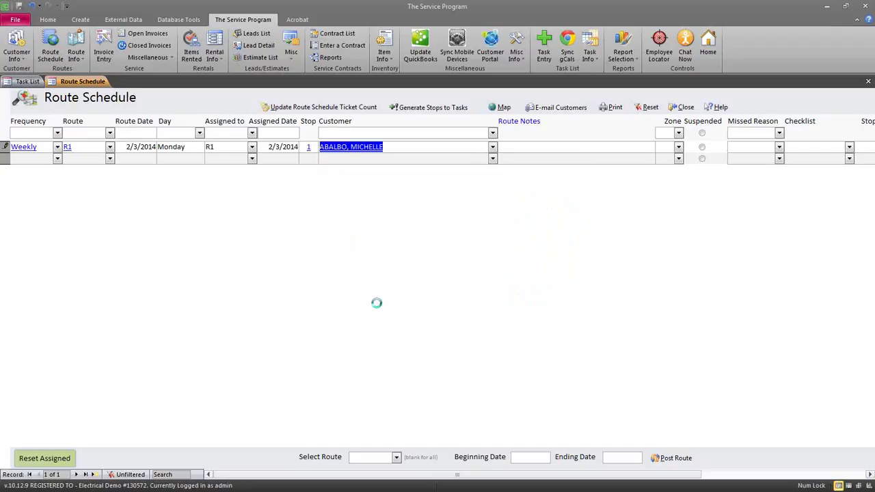
click(405, 159)
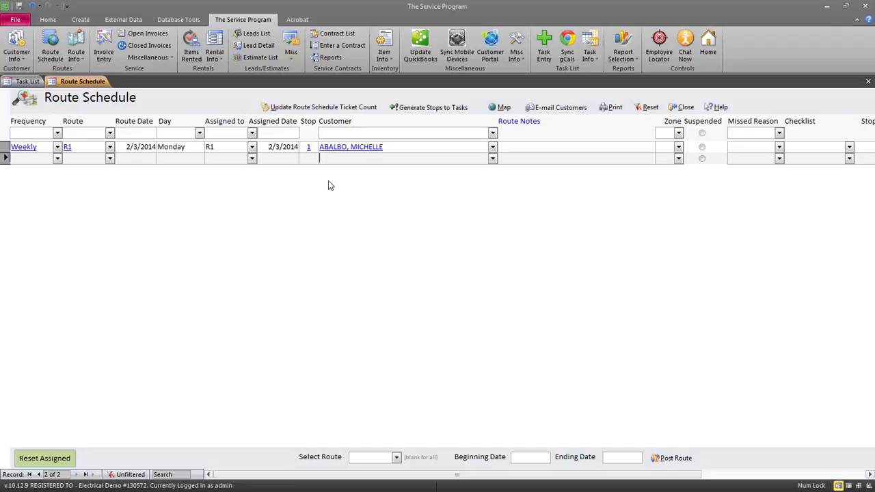
double_click(181, 147)
click(52, 145)
key(shift+Home)
drag(124, 148, 173, 151)
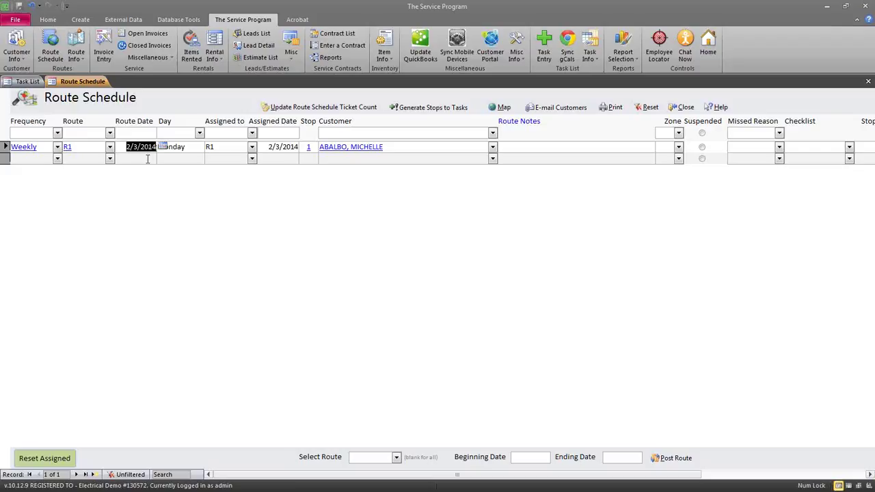
click(163, 146)
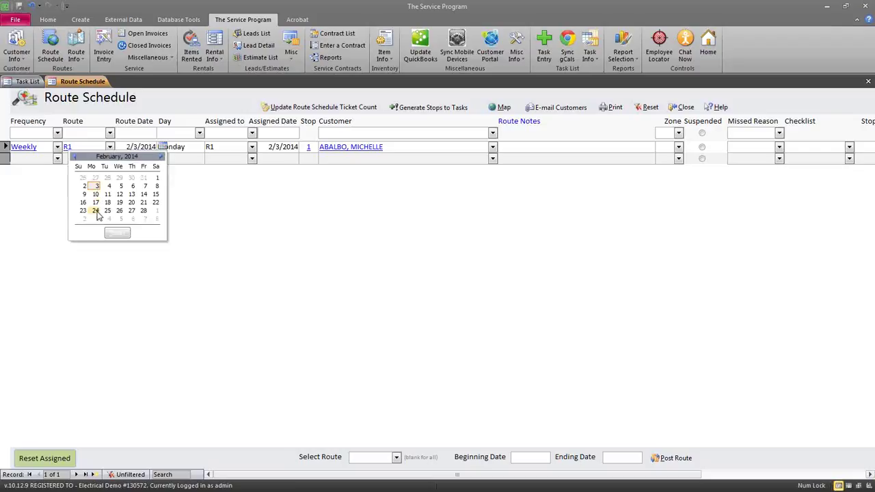
click(207, 170)
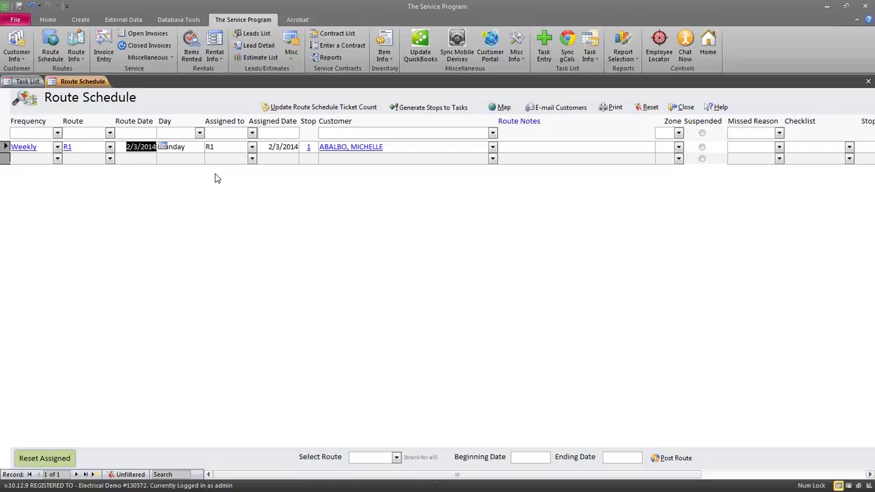
Start a second schedule entry with Weekly frequency, route R1 and route date 2/3/2014
click(58, 159)
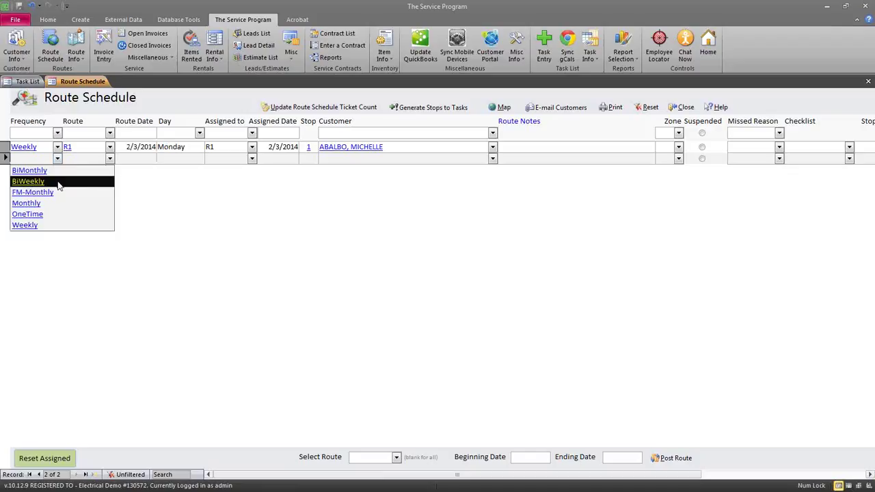
click(49, 227)
click(49, 226)
click(110, 159)
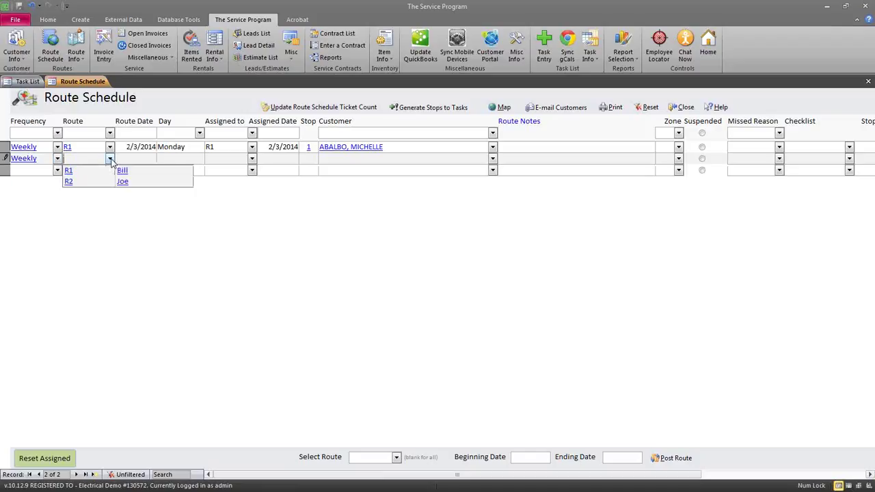
click(112, 172)
click(153, 156)
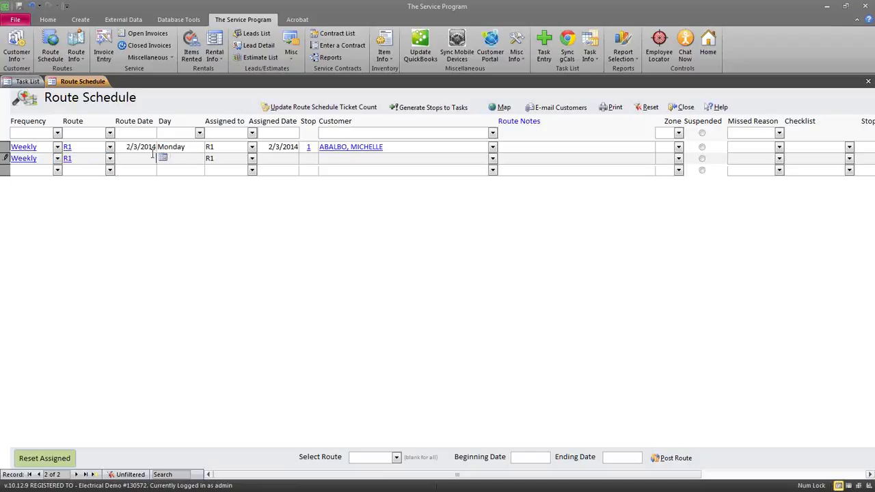
click(163, 158)
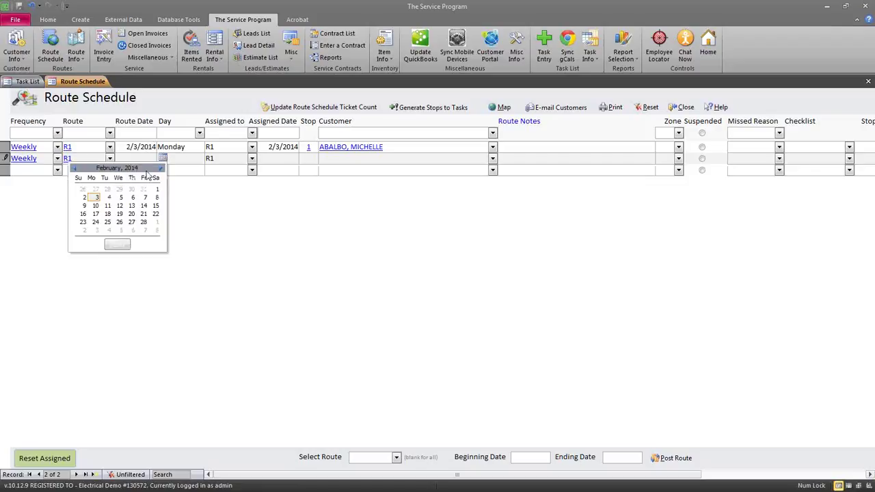
click(99, 198)
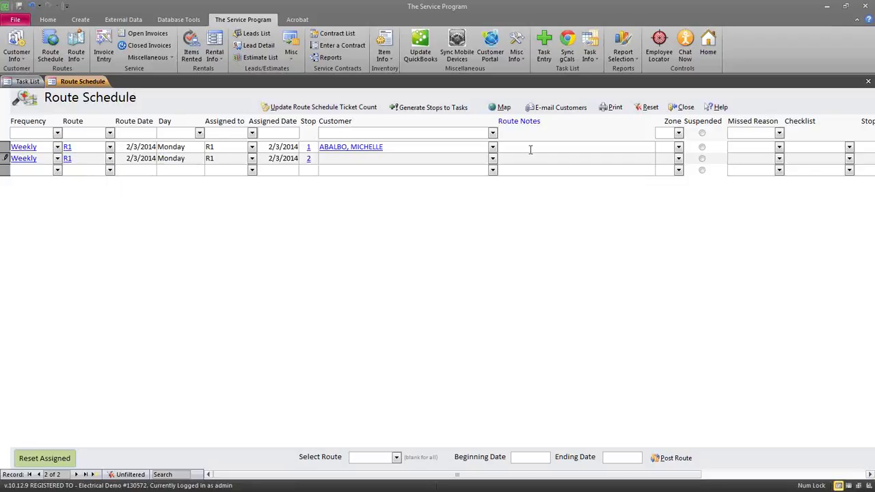
Make the second R1 entry for 2/3/2014 stop 2, for the customer listed right before ABCO GARAGE, and save the record
click(493, 157)
scroll(381, 325, down, 1)
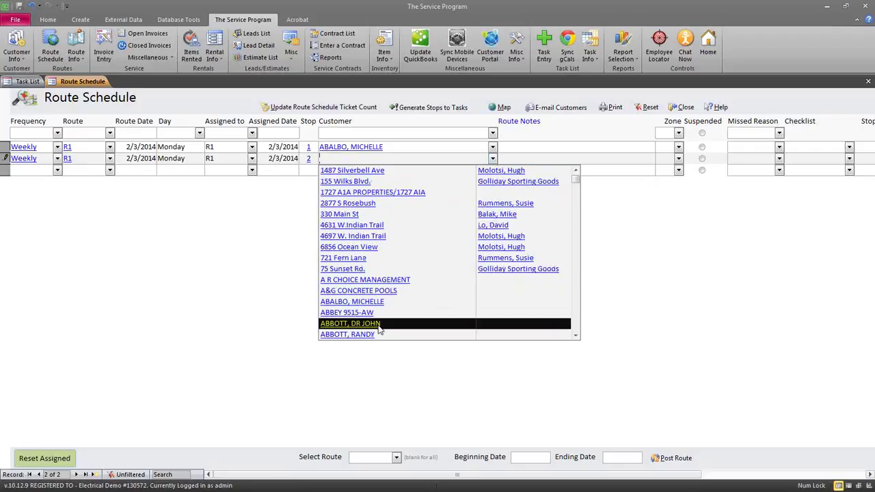
click(380, 334)
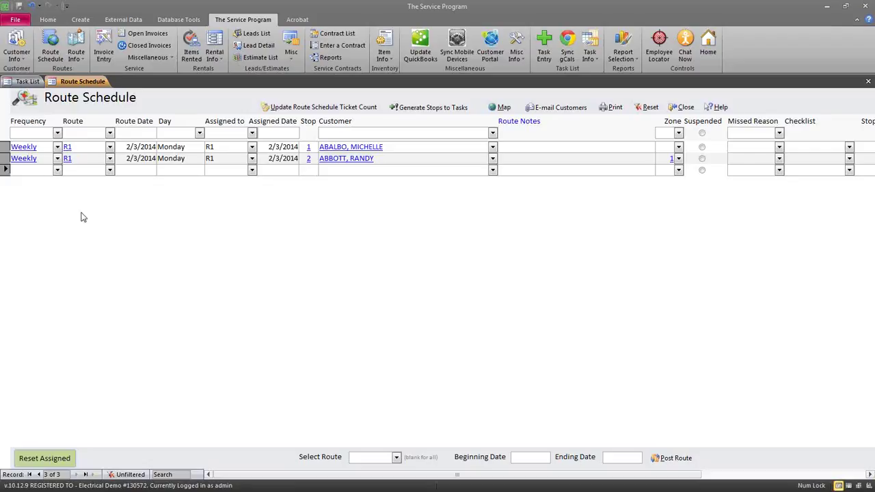
Start a third schedule entry with Weekly frequency, route R1 and route date 2/4/2014
click(57, 171)
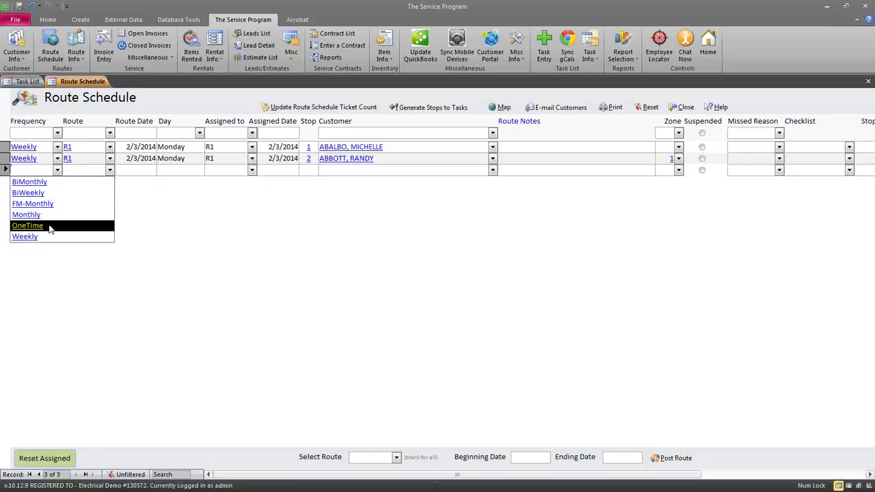
click(53, 237)
click(109, 171)
click(68, 181)
click(140, 170)
click(163, 169)
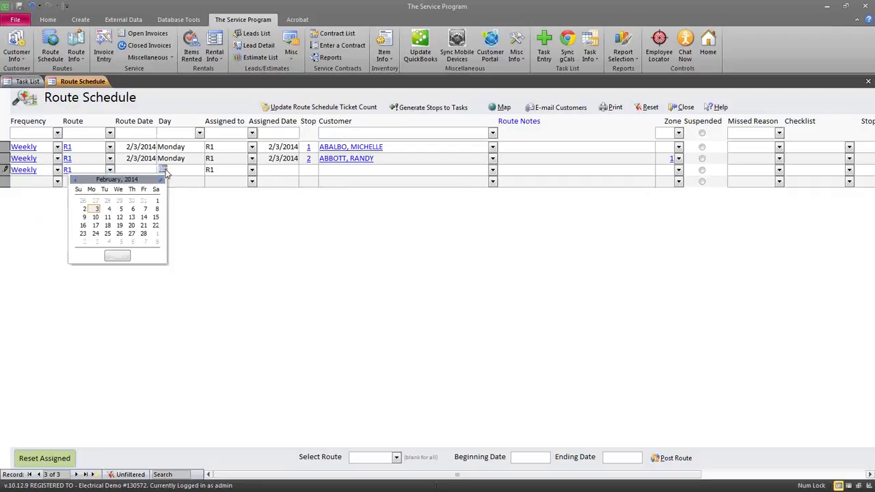
click(109, 208)
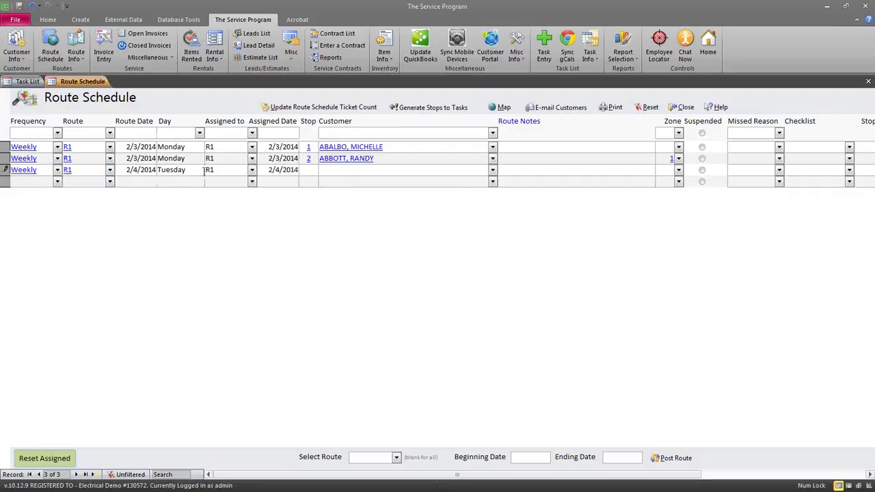
Make the 2/4/2014 entry stop 1 for the customer two entries above ABCO GARAGE, and save the record
click(312, 170)
text(1)
click(492, 170)
scroll(449, 279, down, 1)
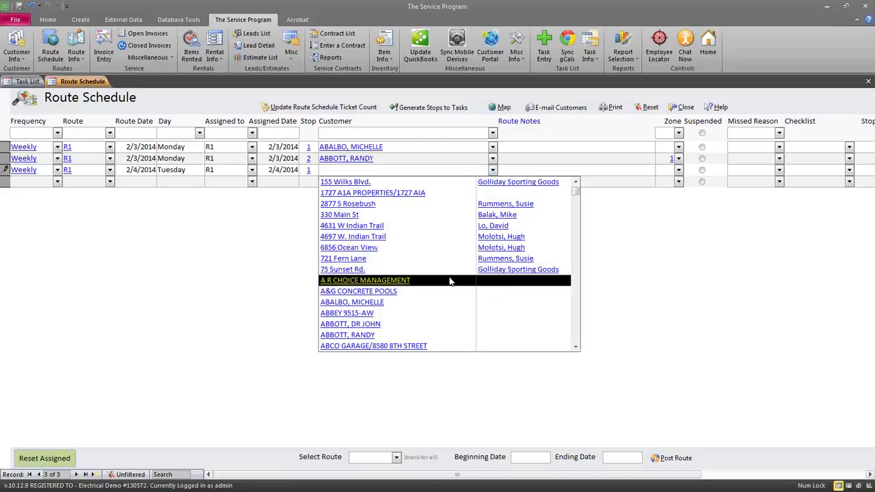
click(369, 324)
click(461, 287)
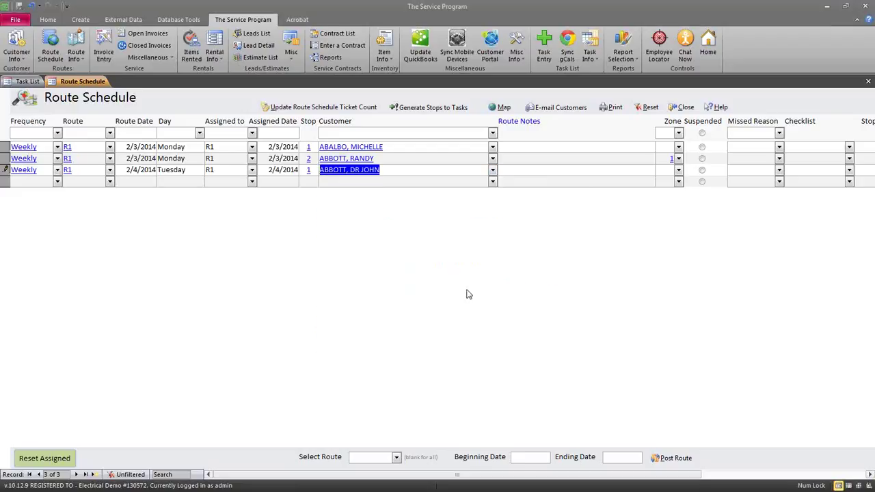
click(396, 186)
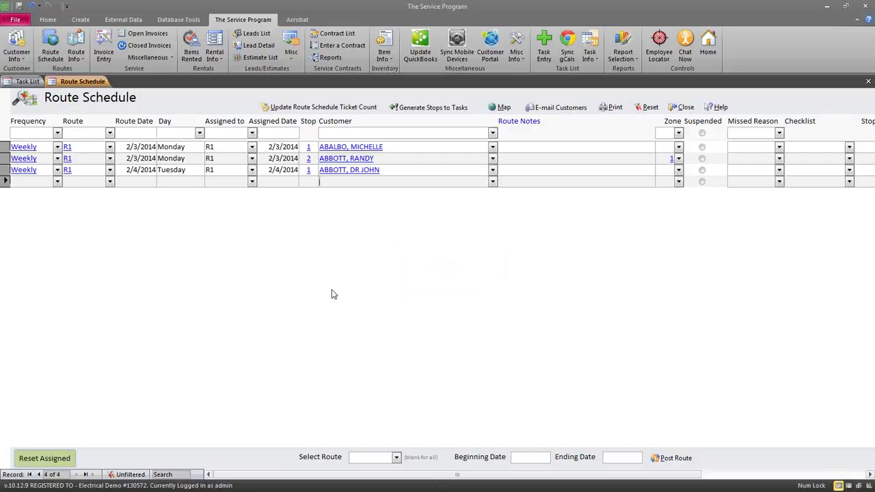
Filter the route schedule to route R1 and Tuesday, and reset the filters
click(109, 146)
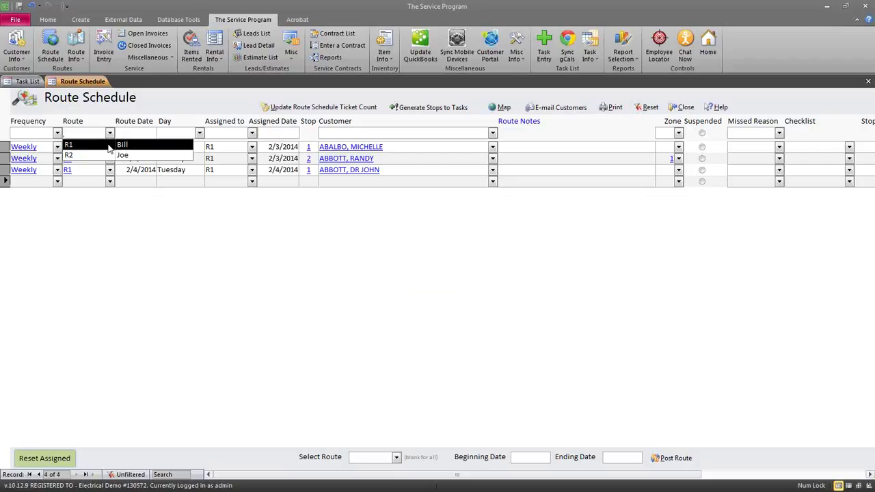
click(110, 145)
click(199, 133)
click(174, 152)
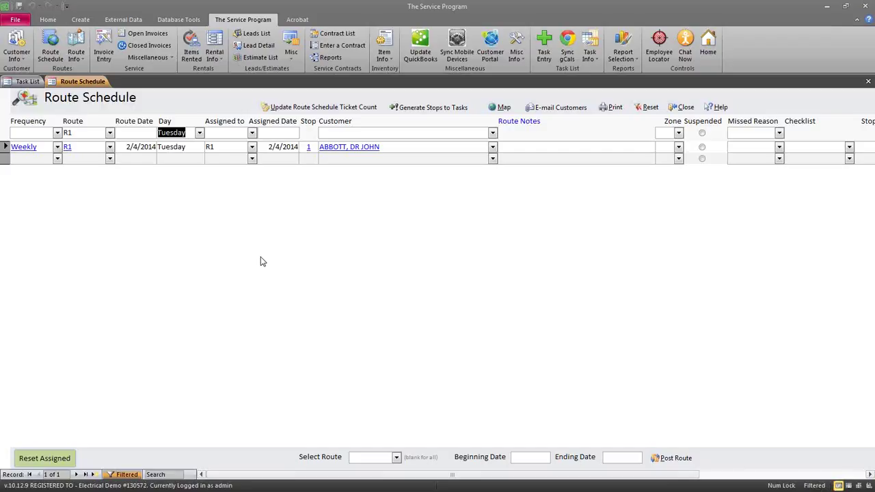
click(648, 106)
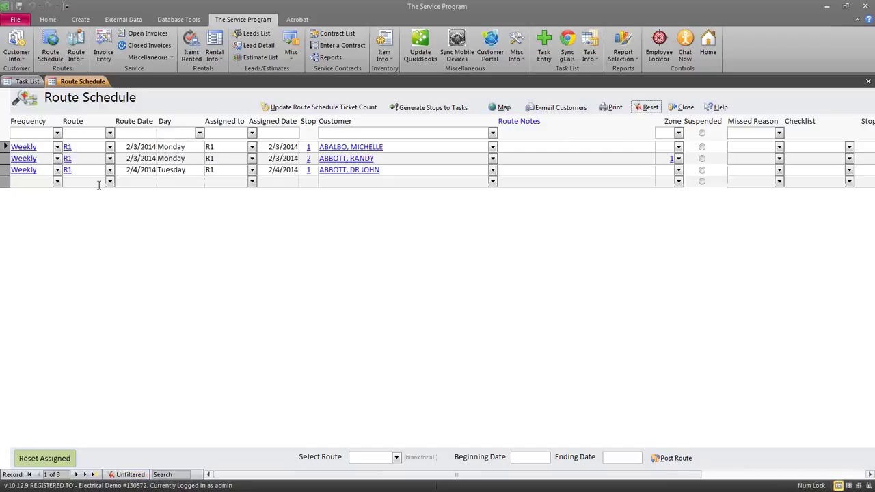
Start a schedule entry with BiWeekly frequency, route R1 and route date 2/4/2014
click(58, 181)
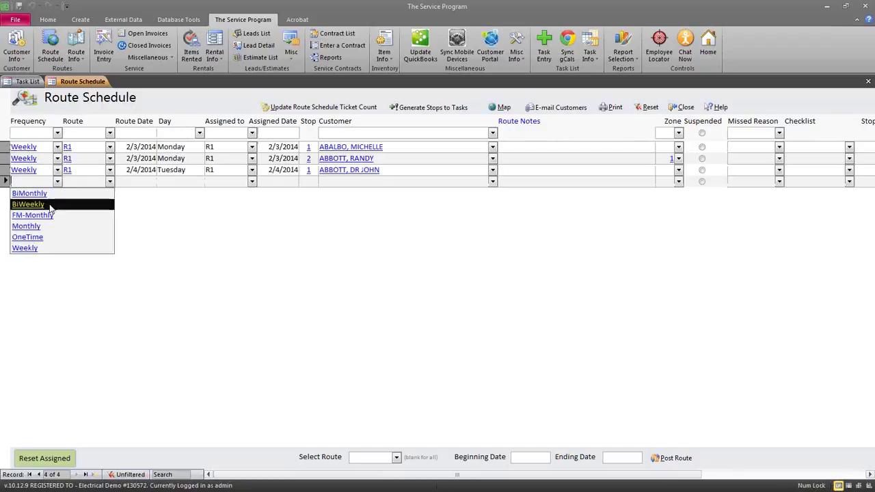
click(28, 204)
click(110, 182)
click(68, 193)
click(142, 181)
click(163, 181)
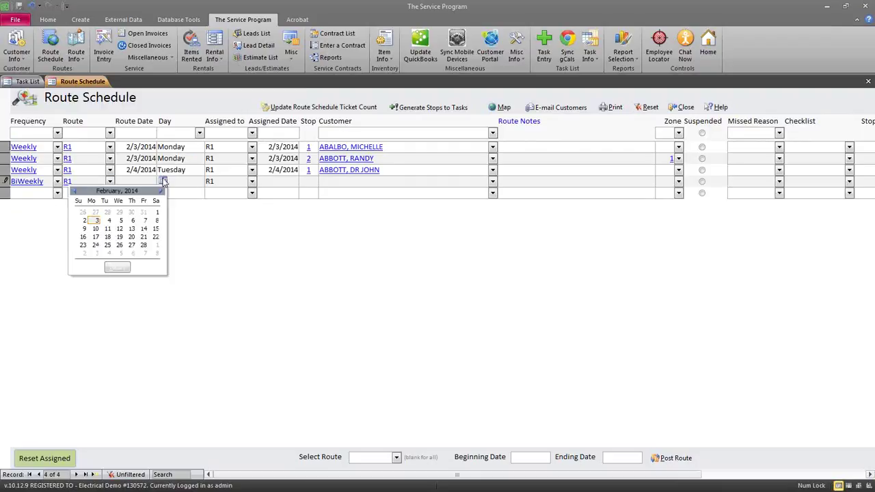
click(109, 220)
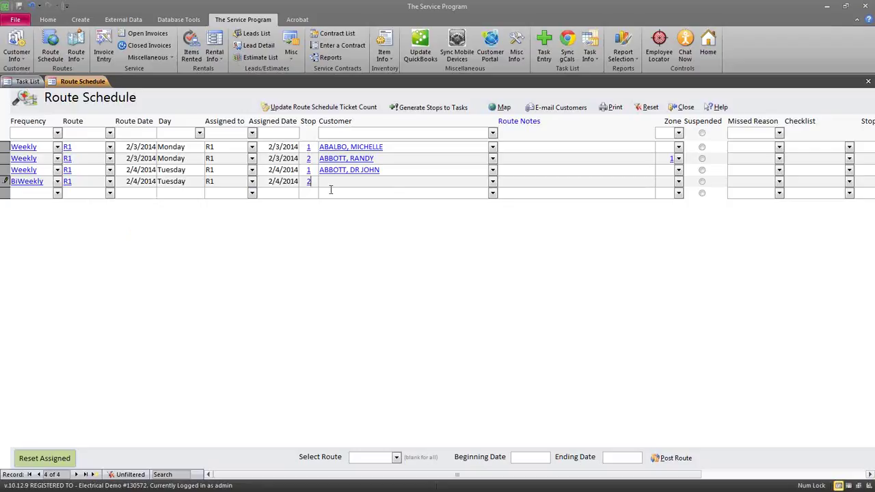
Make the BiWeekly entry stop 2 for the customer listed right after ABCO GARAGE, and save the record
click(493, 181)
click(493, 182)
scroll(367, 295, down, 3)
click(367, 293)
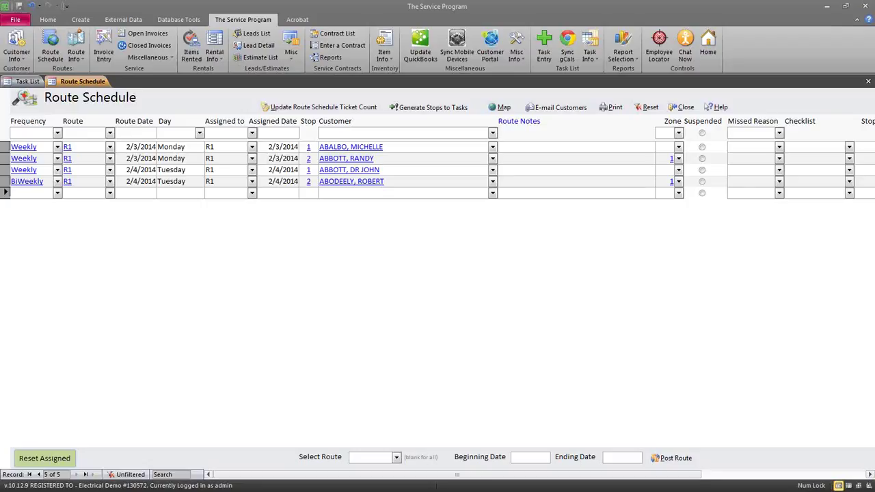
Start a schedule entry with Weekly frequency, route R2 and route date 2/3/2014
click(57, 195)
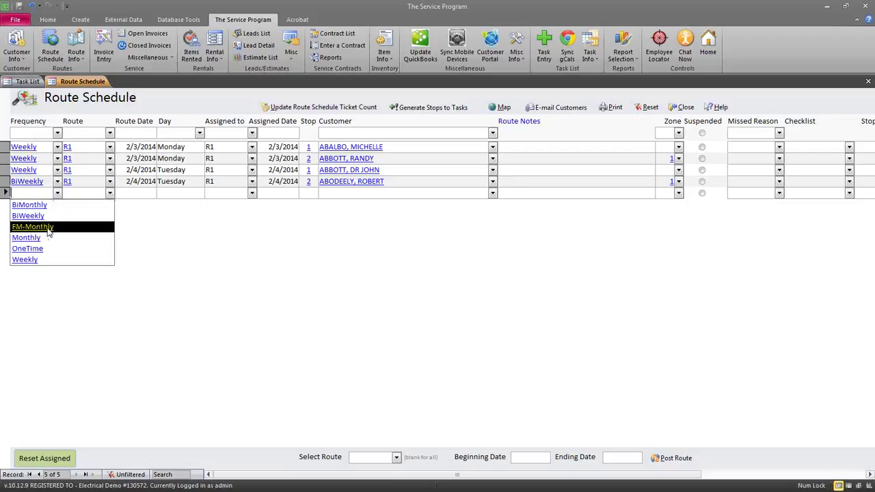
click(82, 259)
click(109, 193)
click(107, 216)
click(163, 193)
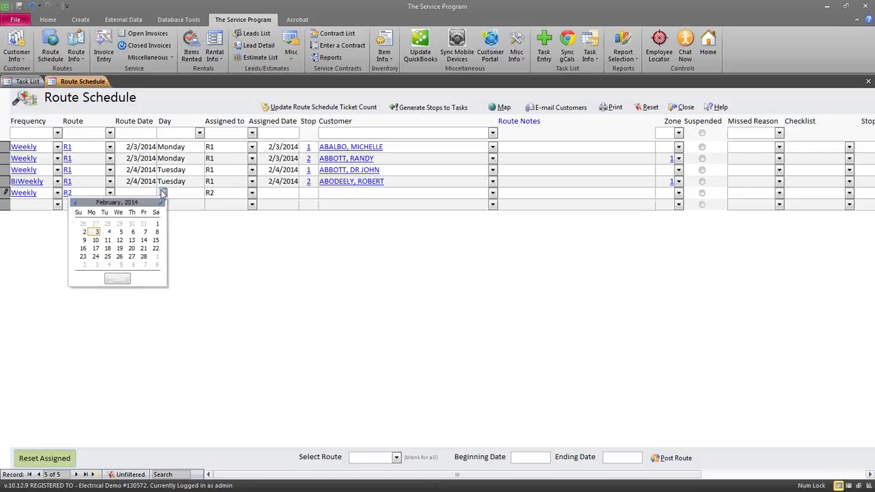
click(96, 232)
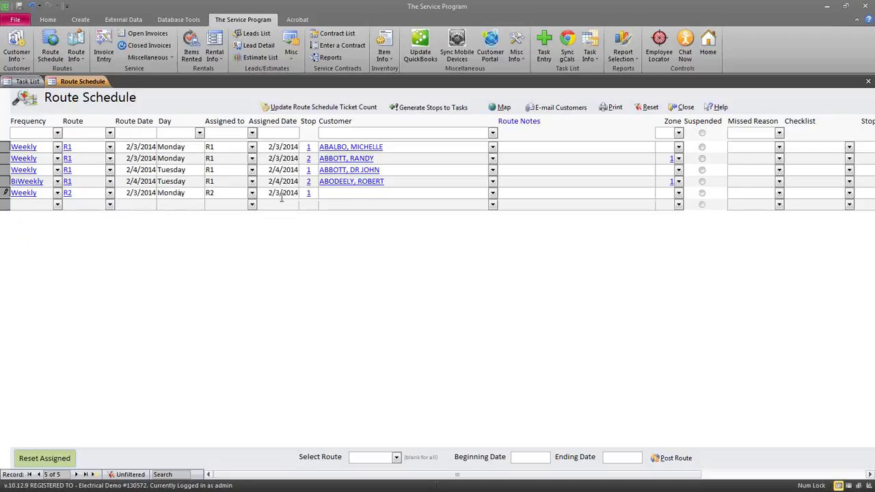
Make the R2 entry stop 1 for the customer six entries above Adam's Candy Shop
click(493, 194)
scroll(424, 307, down, 3)
click(429, 335)
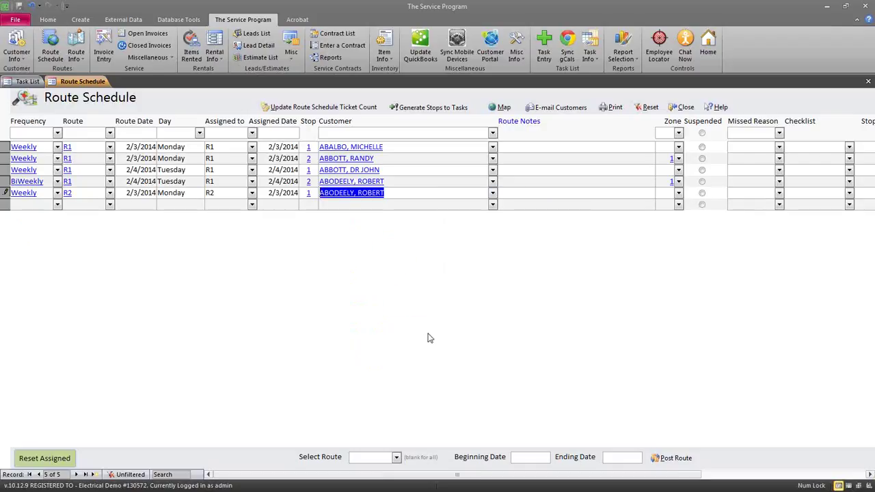
click(493, 193)
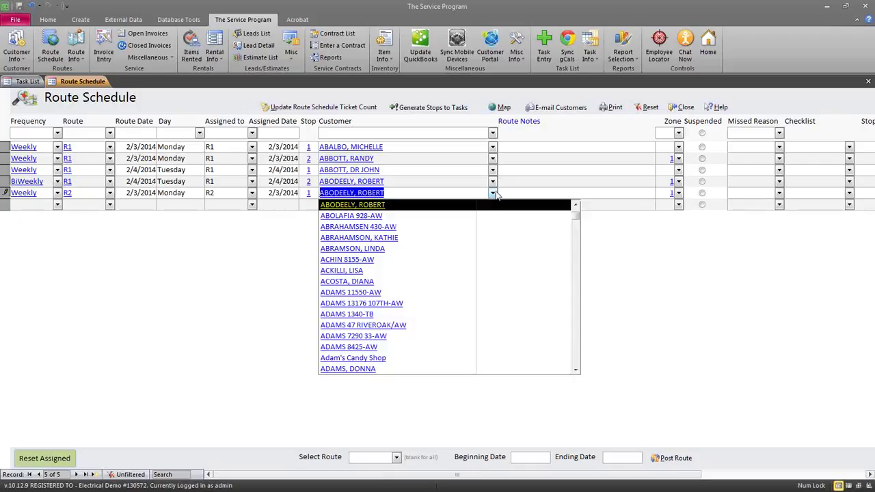
click(421, 295)
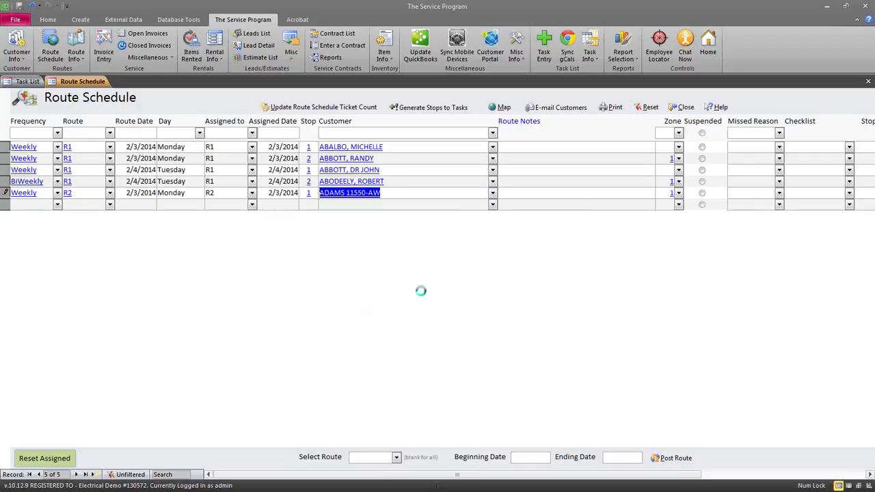
Start another R2 schedule entry with Weekly frequency and route date 2/3/2014
click(57, 203)
click(28, 271)
click(110, 204)
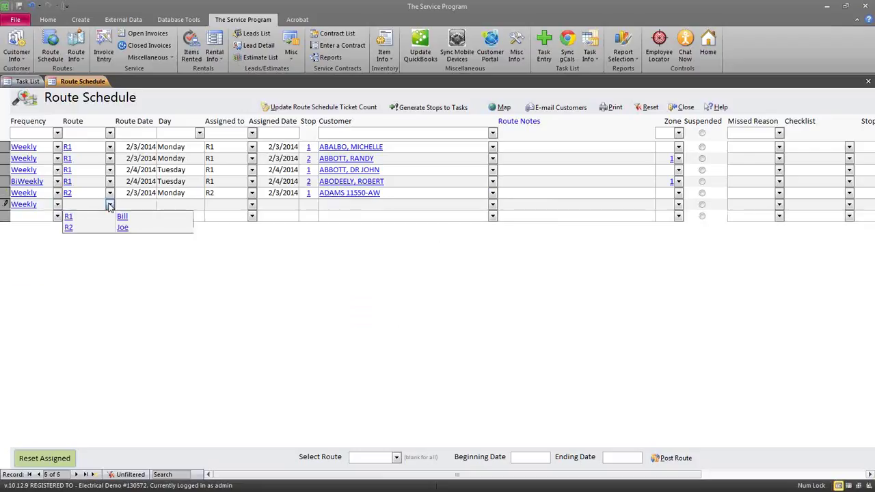
click(103, 227)
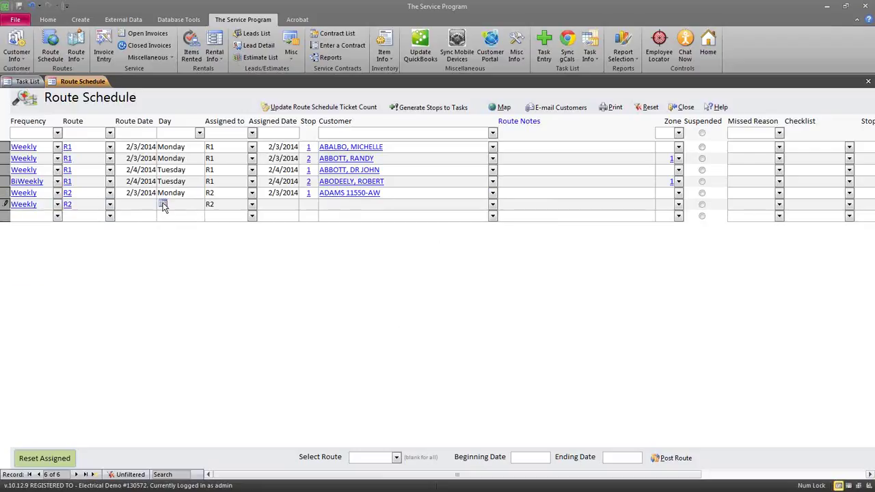
click(164, 205)
click(91, 244)
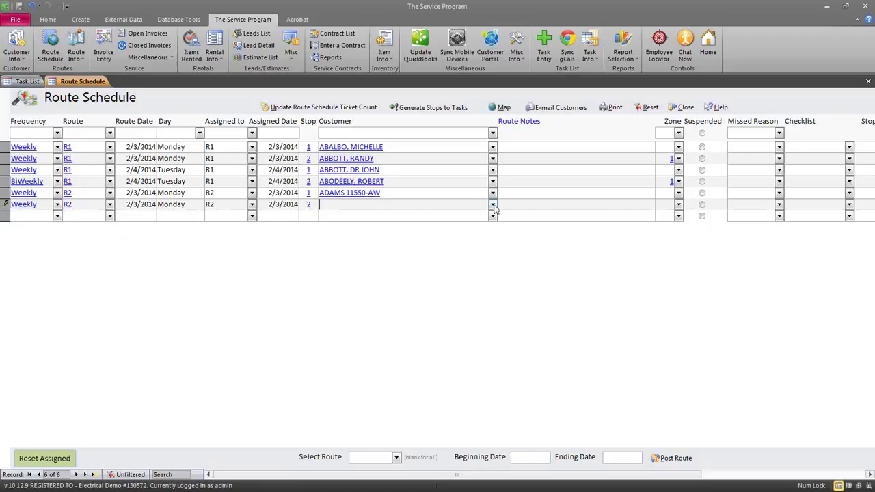
Make the second R2 entry stop 2 for the customer two entries below A&G CONCRETE POOLS, and reset the schedule list
click(493, 205)
scroll(444, 271, down, 4)
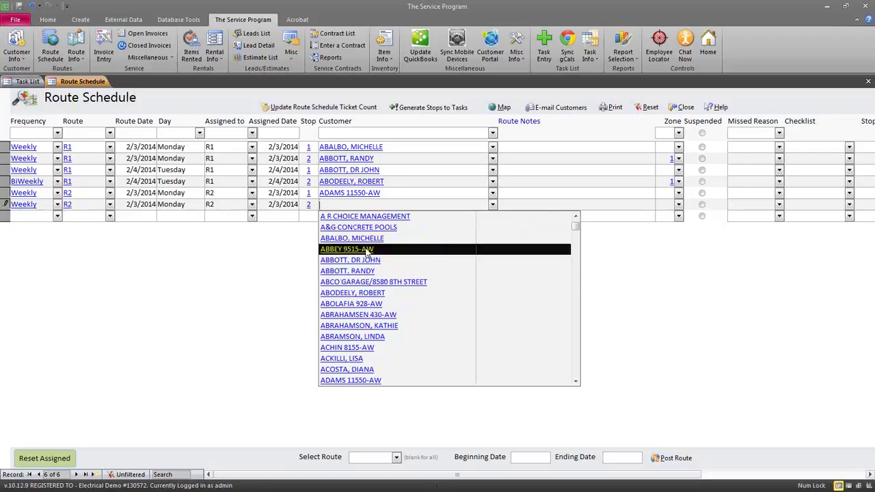
click(367, 252)
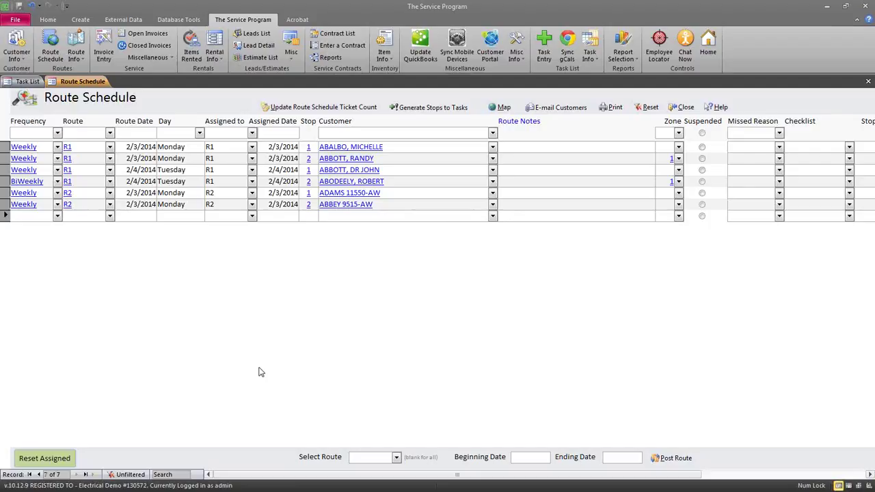
click(648, 108)
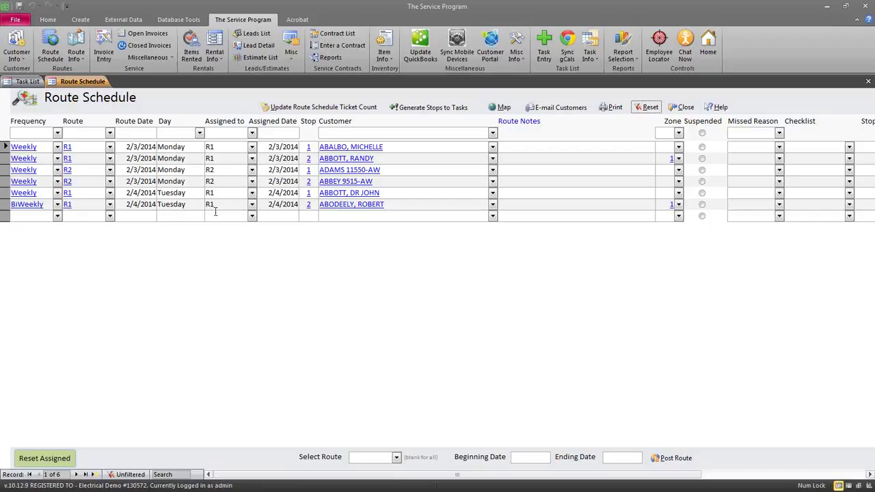
Add the route note "Call customer before arrival" to the first schedule entry, and open that note in its edit window
click(551, 146)
text(Call custo)
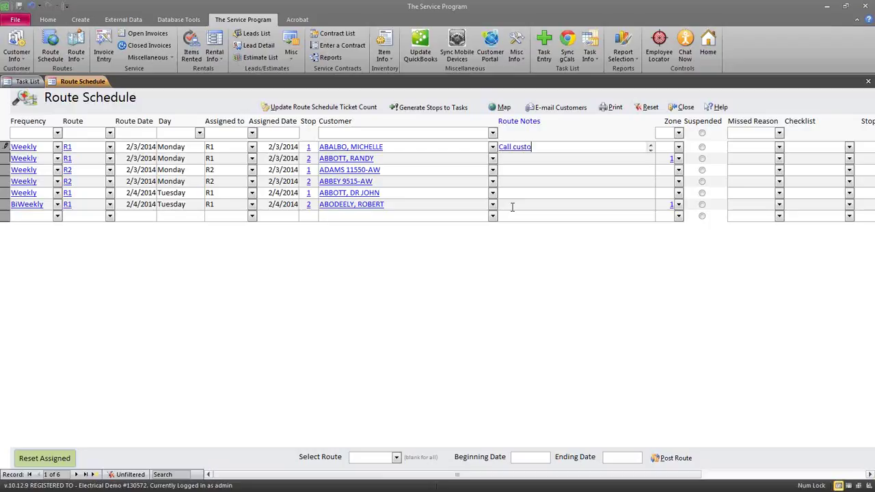
text(mer before arrival)
click(512, 206)
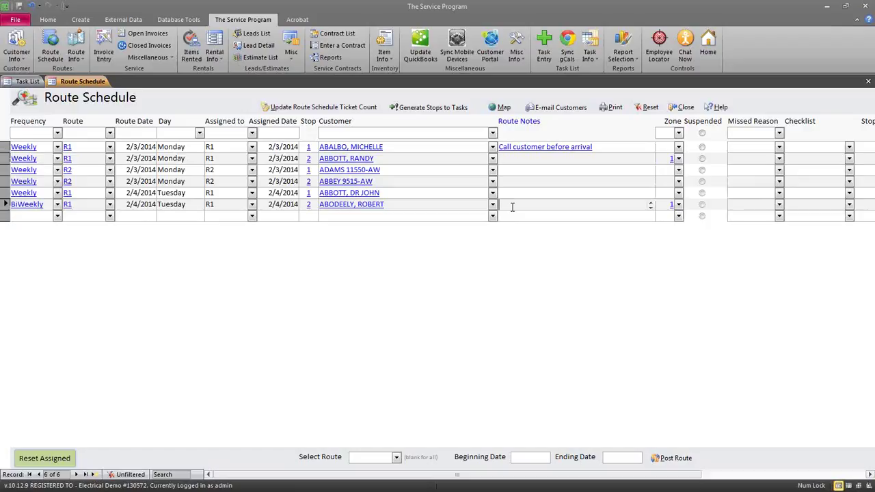
click(514, 145)
double_click(505, 147)
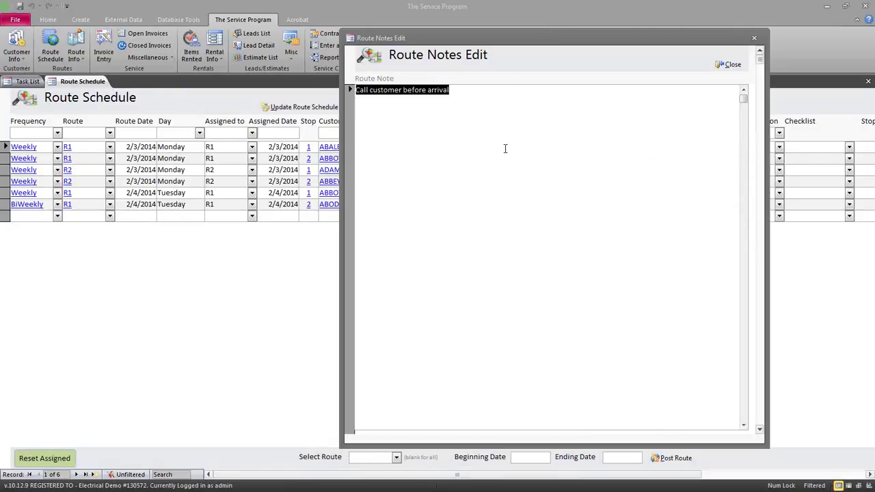
Close the route note's edit window with its text unchanged, and close the route schedule
click(467, 145)
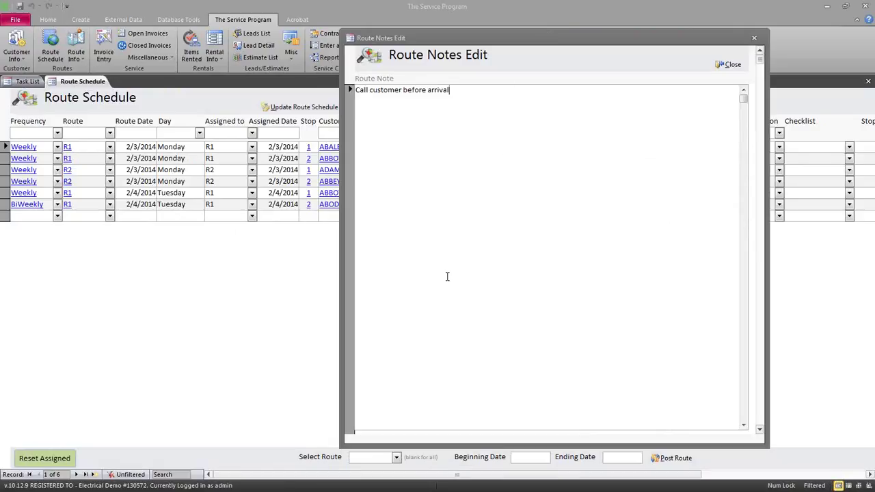
click(730, 64)
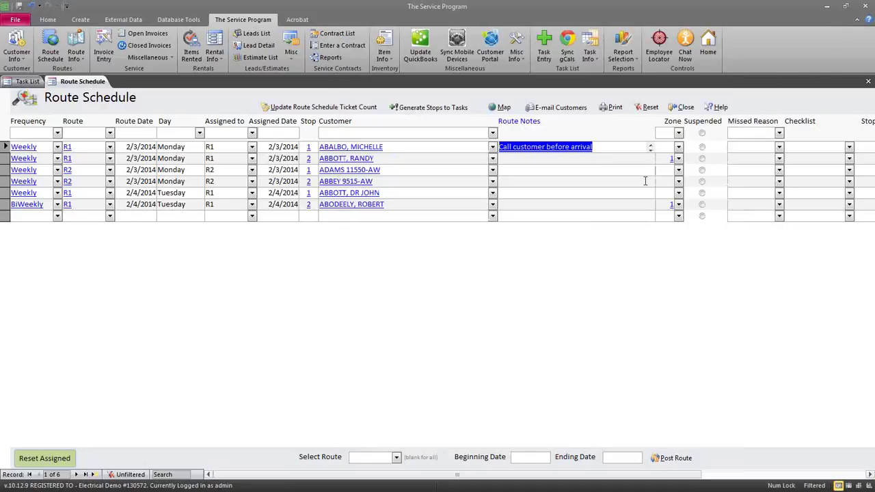
click(642, 180)
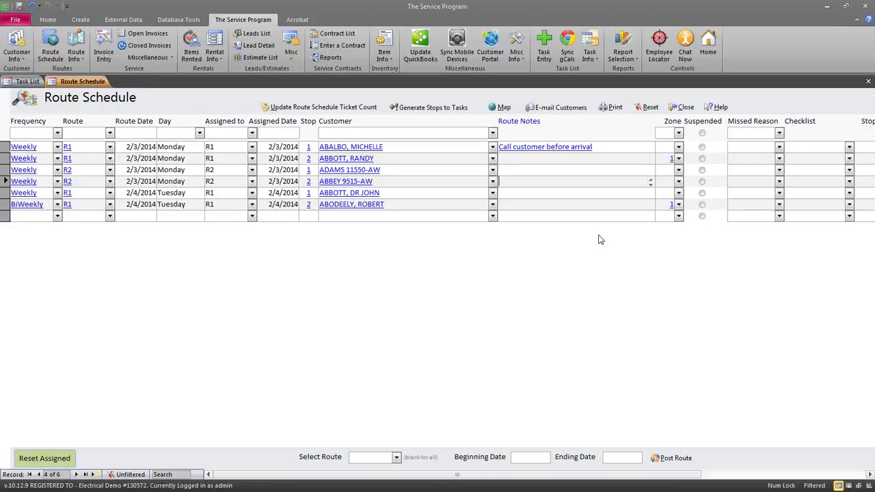
click(685, 107)
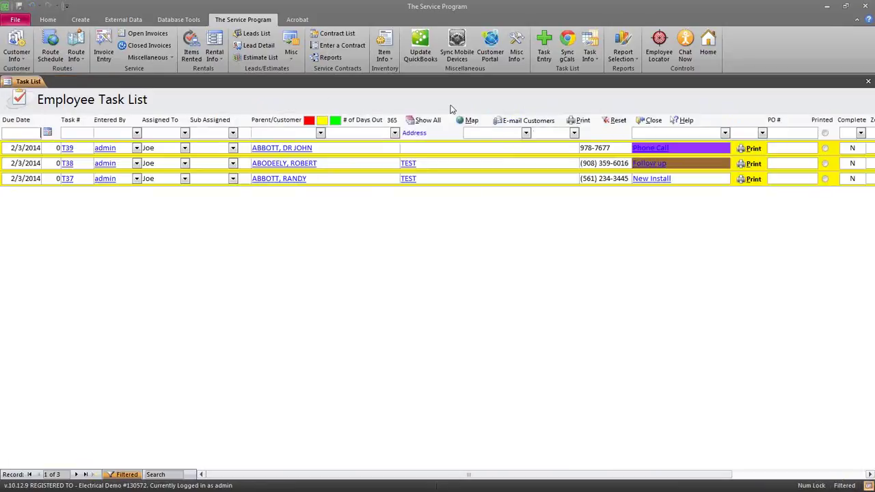
Open the Print Route Sheets form and select route R1
click(82, 60)
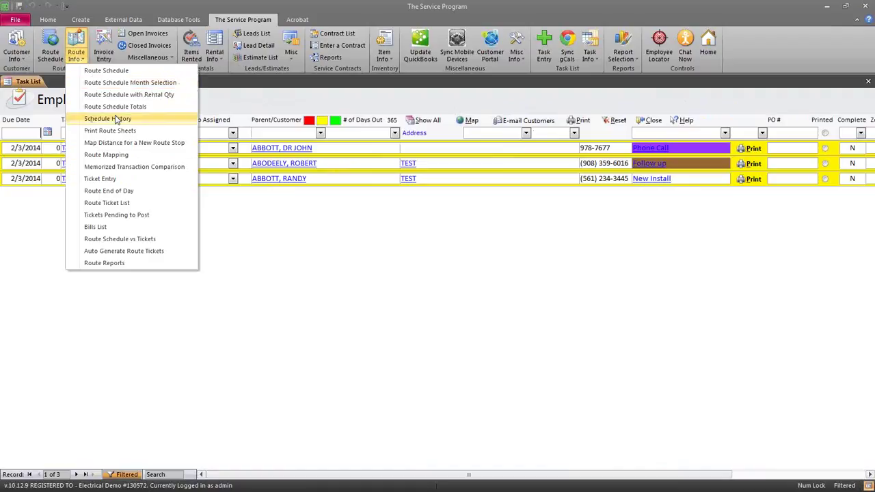
click(181, 132)
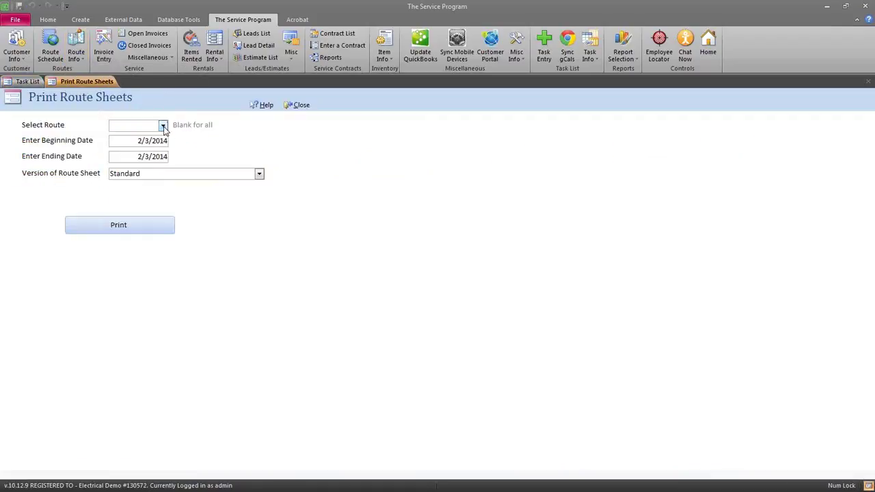
click(164, 126)
click(164, 137)
click(160, 157)
Preview the R1 route sheet in Version 3, check the route note on it, and close the preview
click(260, 175)
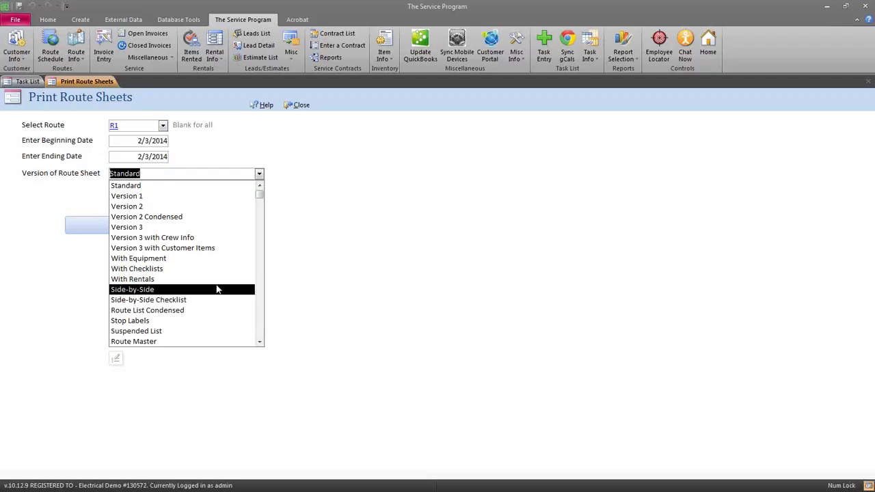
click(226, 227)
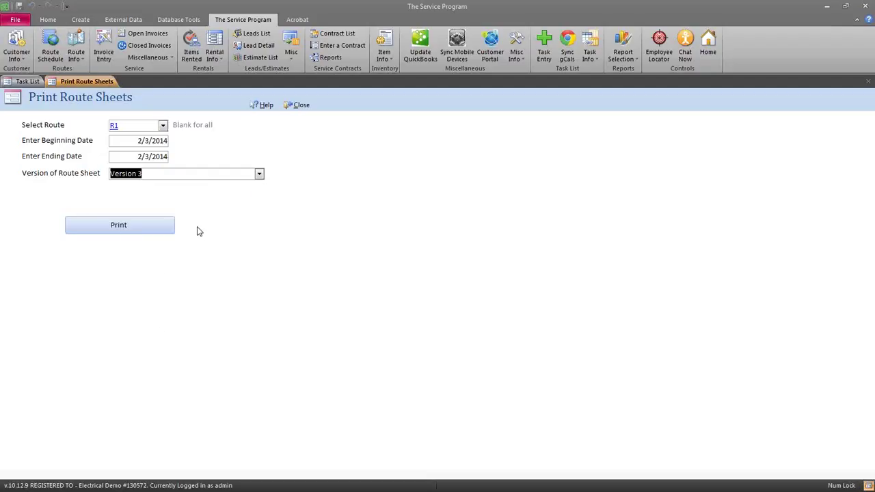
click(119, 226)
click(421, 177)
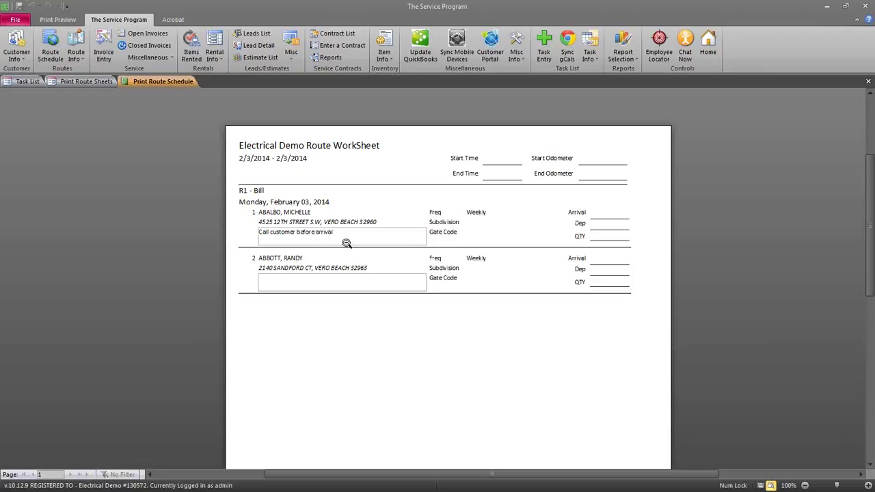
click(870, 82)
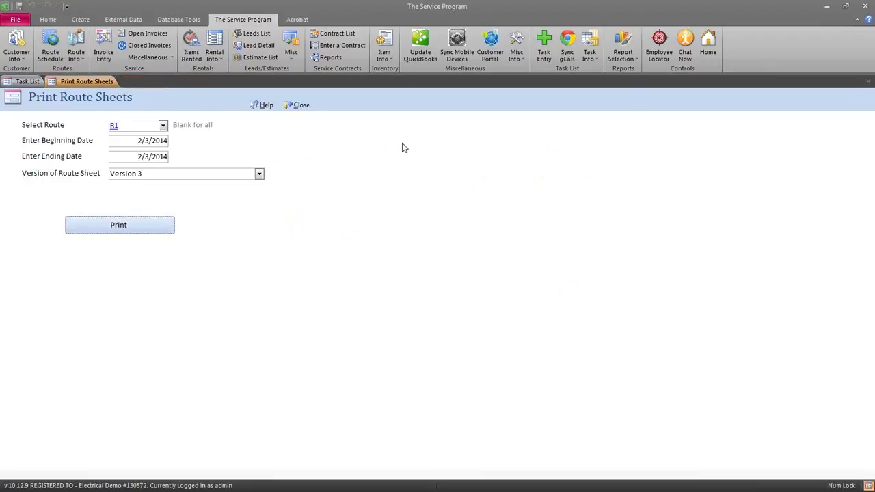
Change the route sheet to Version 1, preview it for R1, and close the preview
click(260, 175)
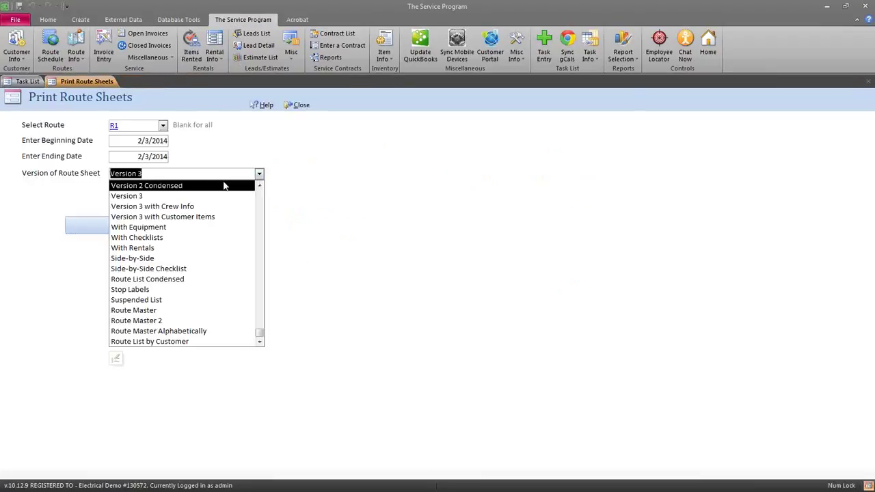
scroll(202, 207, up, 1)
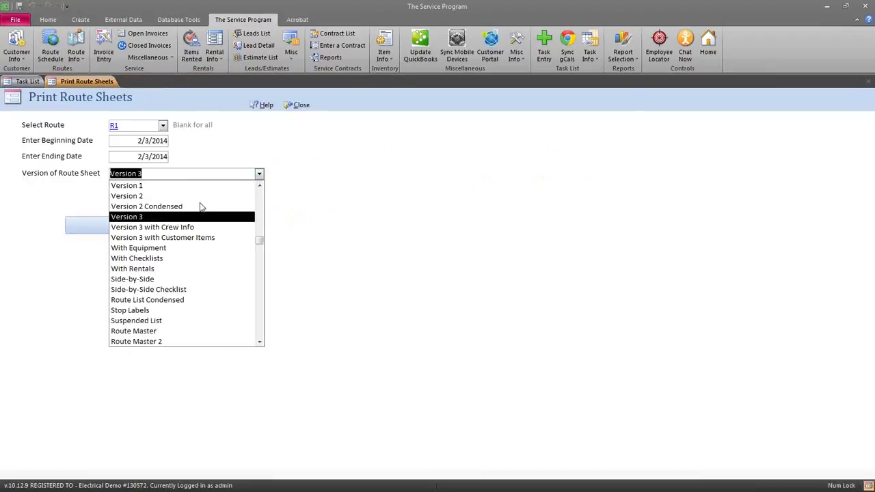
scroll(202, 205, up, 1)
click(200, 196)
click(146, 226)
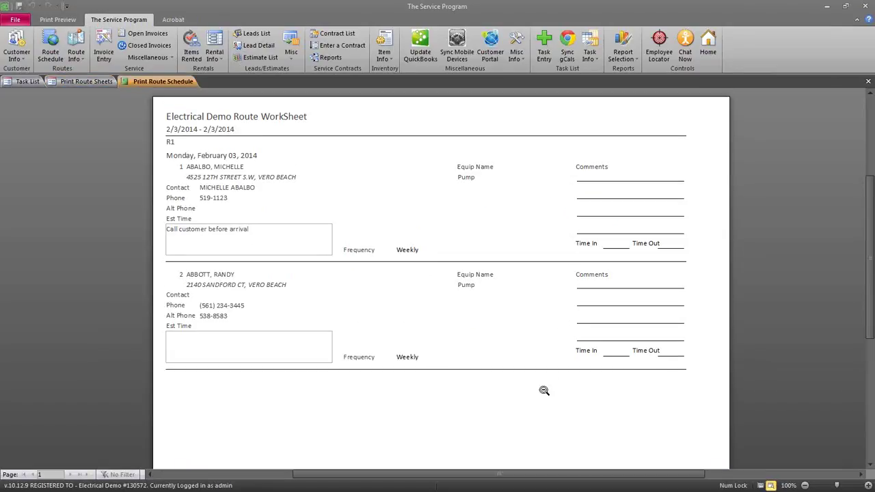
click(867, 82)
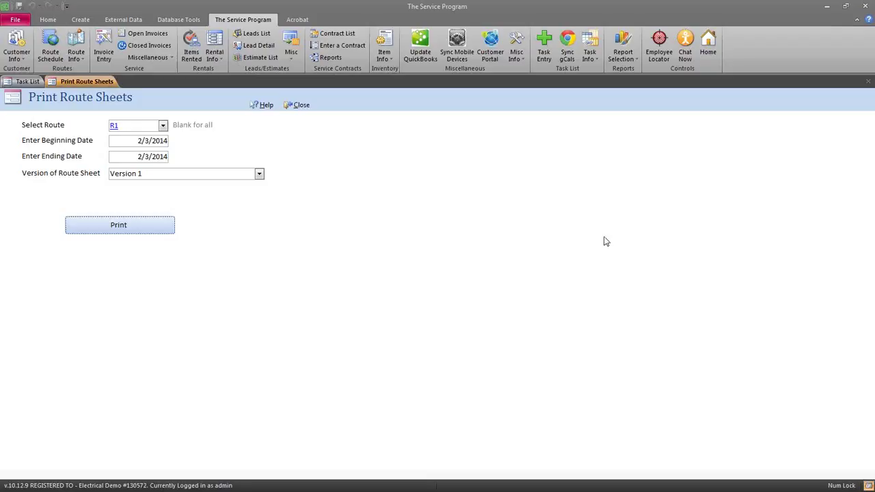
Clear the route selection, preview the Version 1 sheets for all routes through the second page, and close the preview
click(301, 110)
click(140, 125)
key(Delete)
click(85, 226)
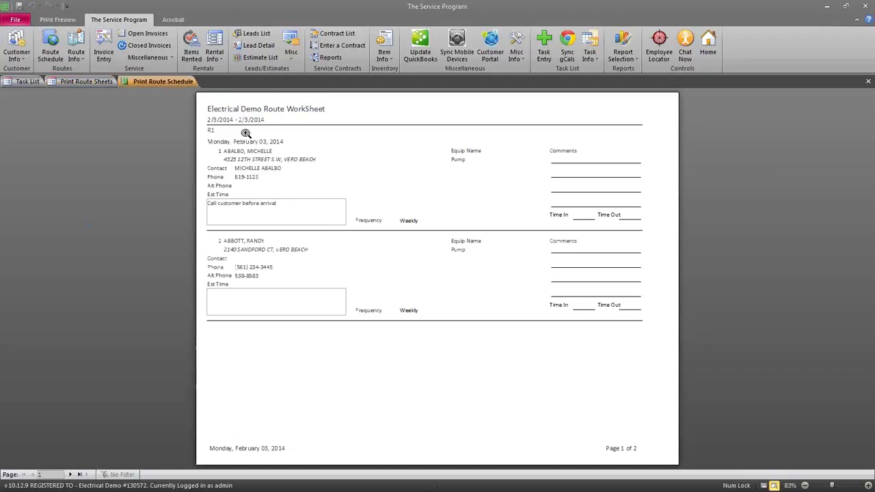
click(69, 473)
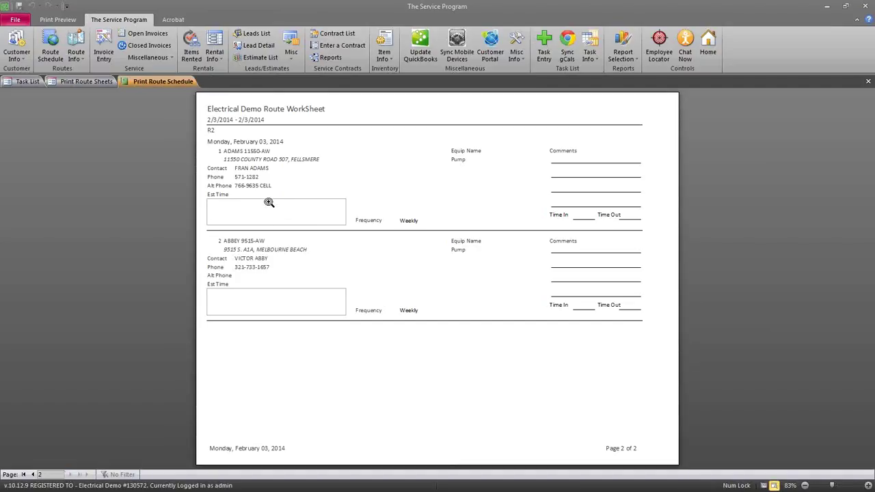
click(868, 81)
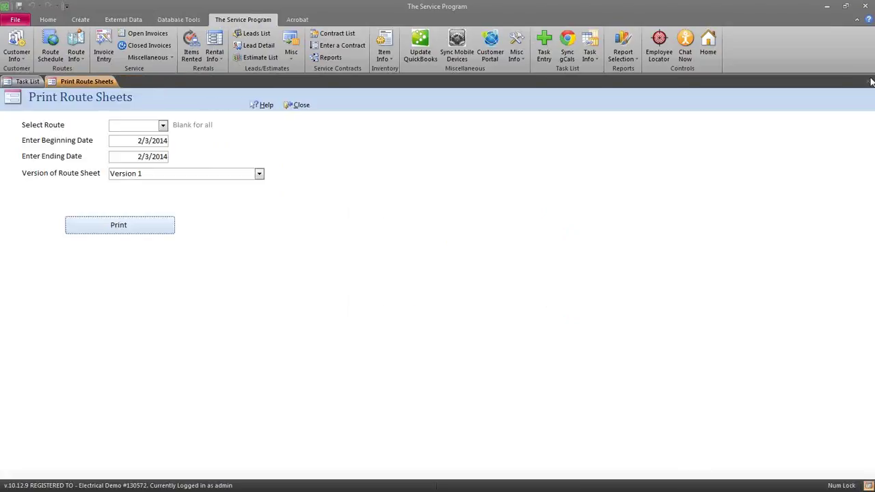
Close the Print Route Sheets form and reopen the route schedule at its Suspended and Missed Reason columns
click(300, 105)
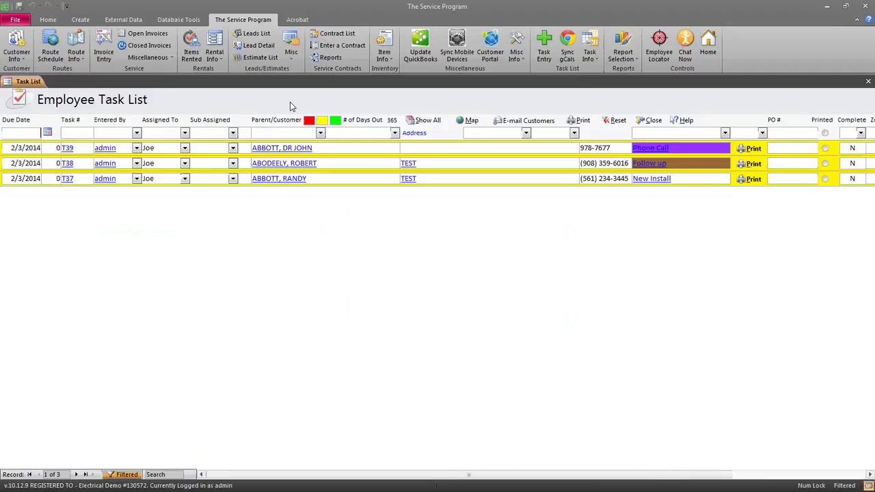
click(50, 48)
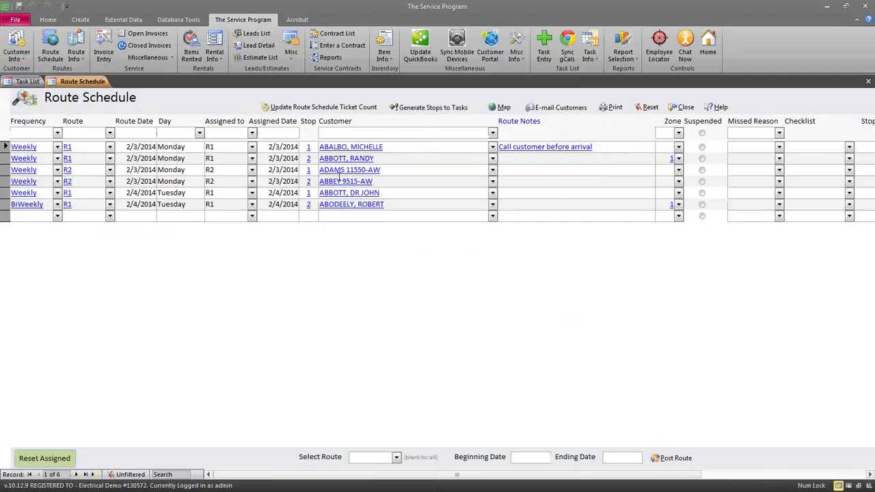
drag(541, 474, 758, 474)
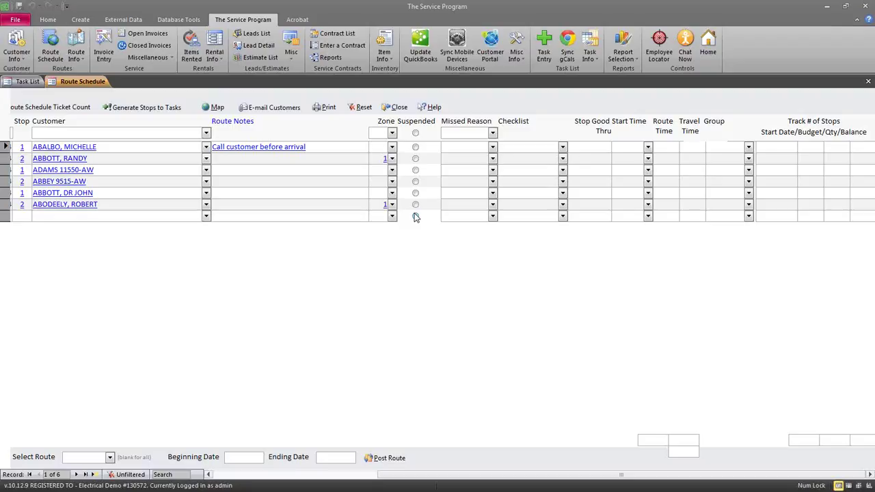
Try marking the first schedule entry as suspended, and clear the mark again
click(416, 148)
click(416, 147)
click(416, 147)
click(416, 148)
Add the missed stop reason codes "Canceled" and "Weather", and close the reason code list
click(488, 149)
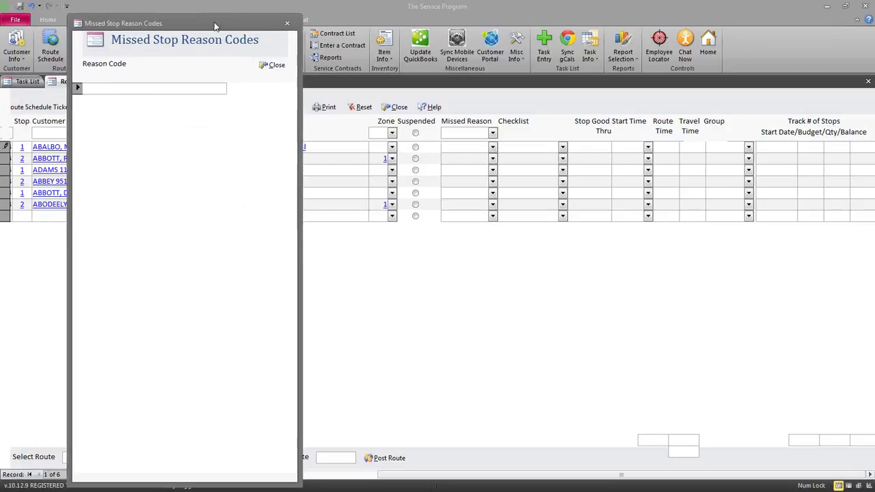
text(Calcened)
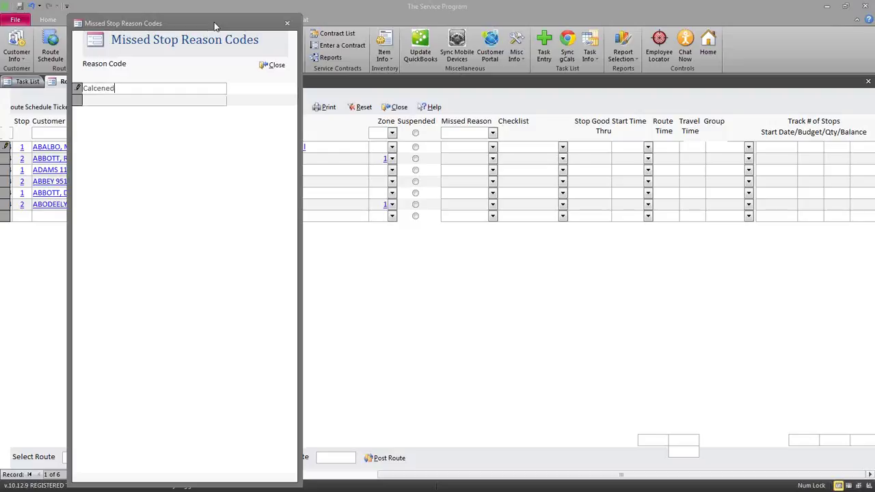
key(BackSpace)
key(BackSpace)
key(BackSpace)
key(BackSpace)
key(BackSpace)
key(BackSpace)
text(nceled)
key(Return)
text(Weather)
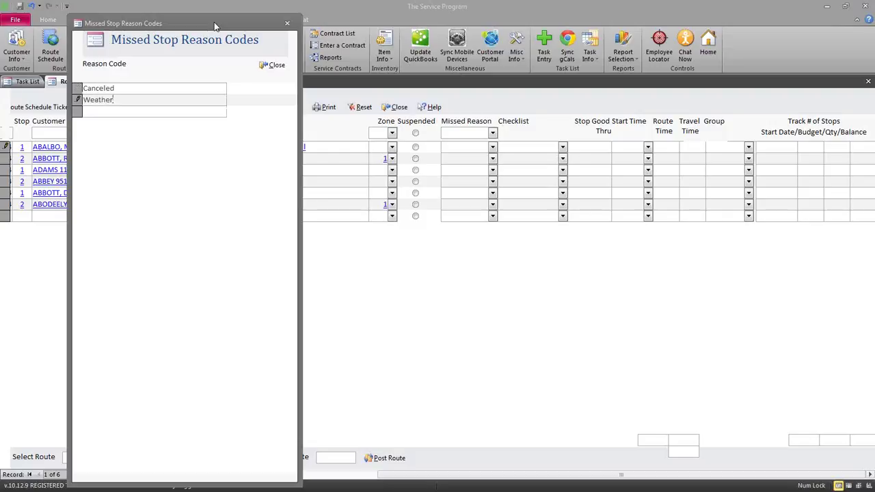
click(272, 66)
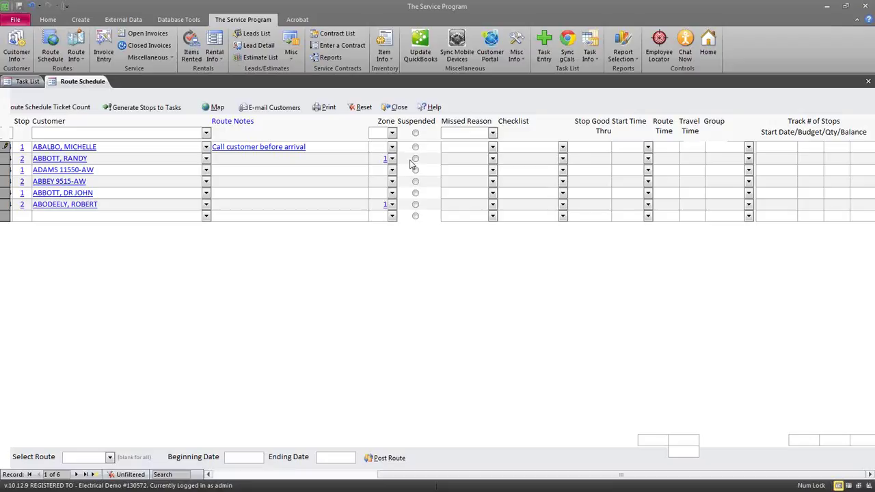
Look at the first entry's Missed Reason, Checklist and Stop Good Thru fields without choosing any values
click(493, 147)
click(525, 147)
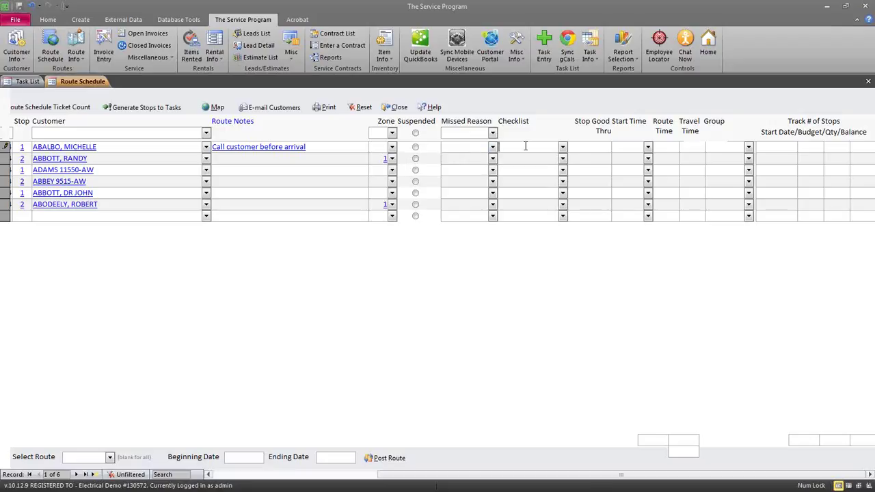
click(589, 146)
click(617, 147)
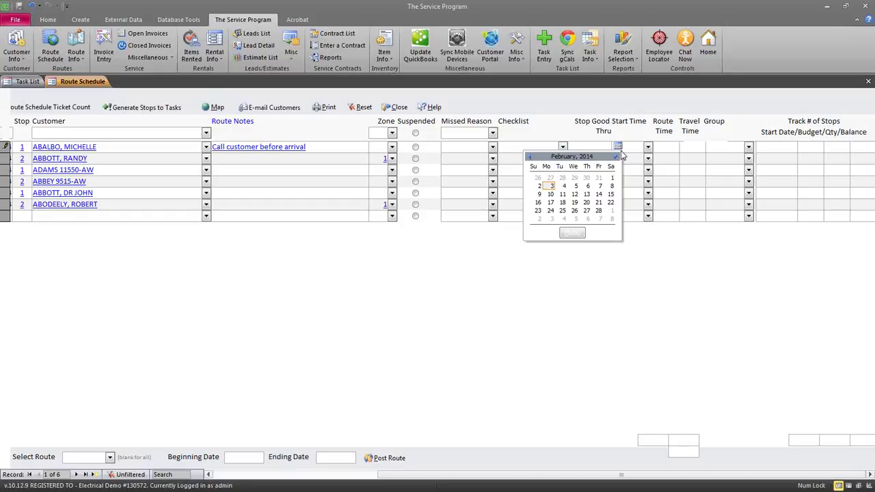
click(671, 151)
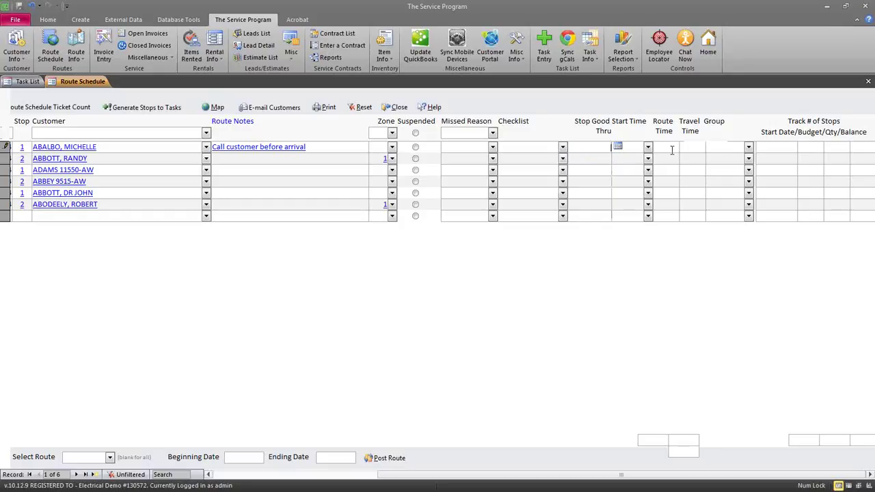
Enter route times of 30, 30, 25, 15, 20 and 35 for the six schedule entries in order, and check the totals
text(30)
click(664, 158)
text(30)
click(666, 170)
text(25)
click(668, 182)
text(15)
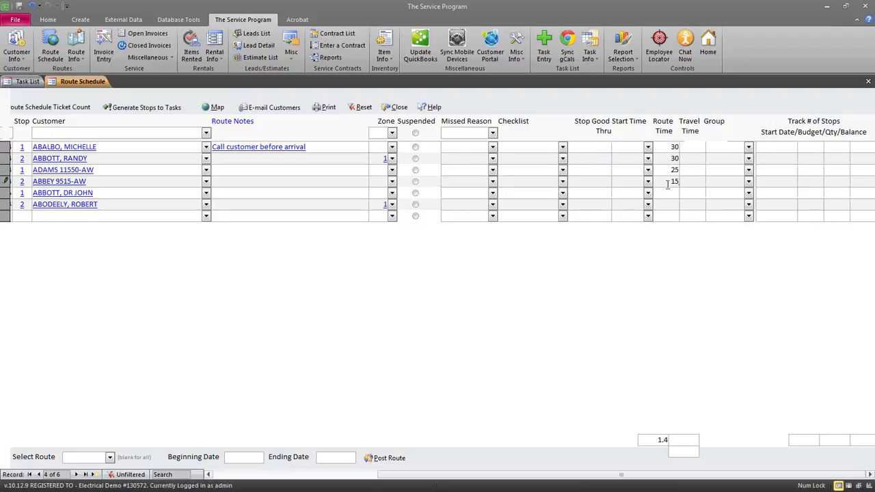
click(668, 195)
text(20)
click(676, 207)
text(35)
key(Down)
double_click(652, 440)
click(688, 442)
Filter the schedule to entries assigned to R1 on 2/3/2014, and check their total route time
drag(655, 474, 621, 474)
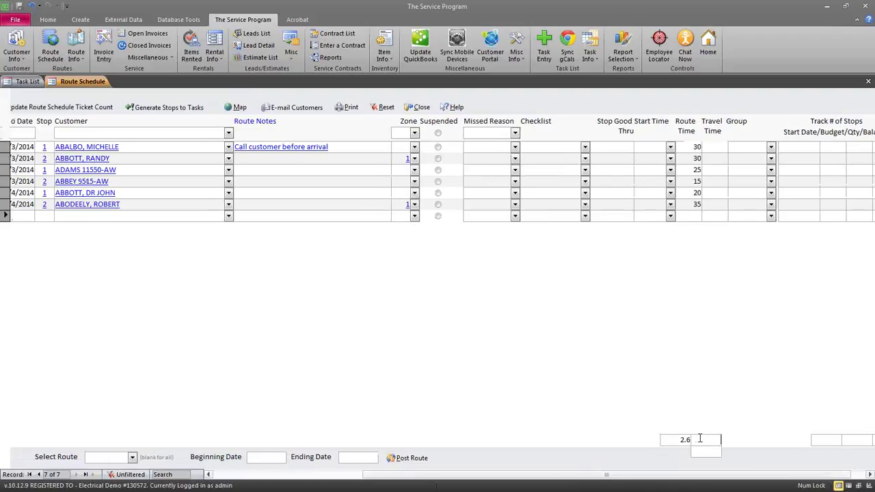
drag(607, 474, 506, 475)
click(167, 133)
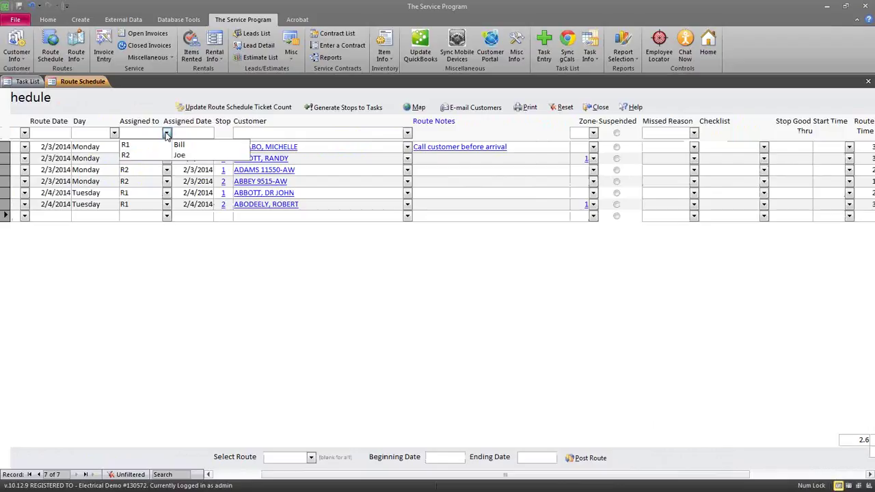
click(175, 142)
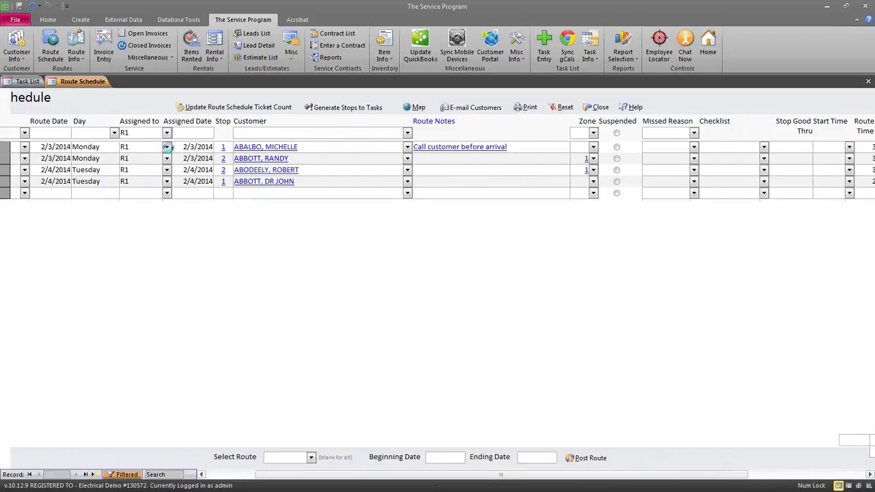
click(220, 131)
click(150, 174)
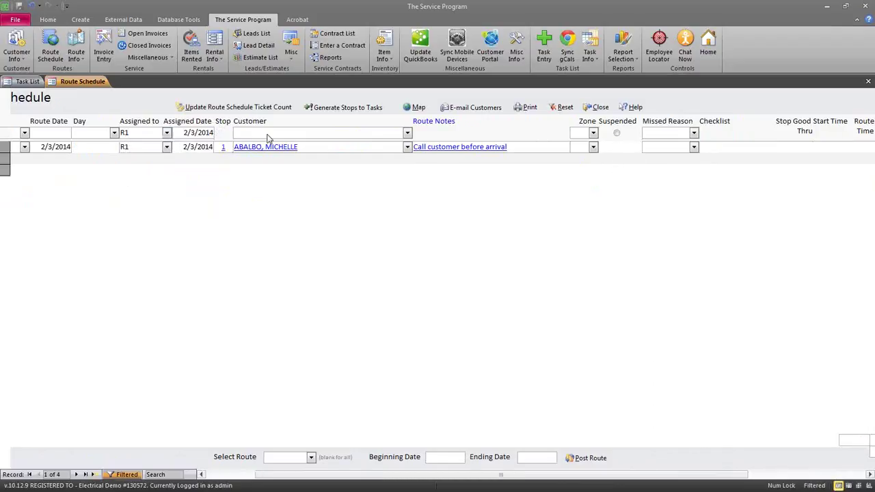
drag(508, 475, 627, 475)
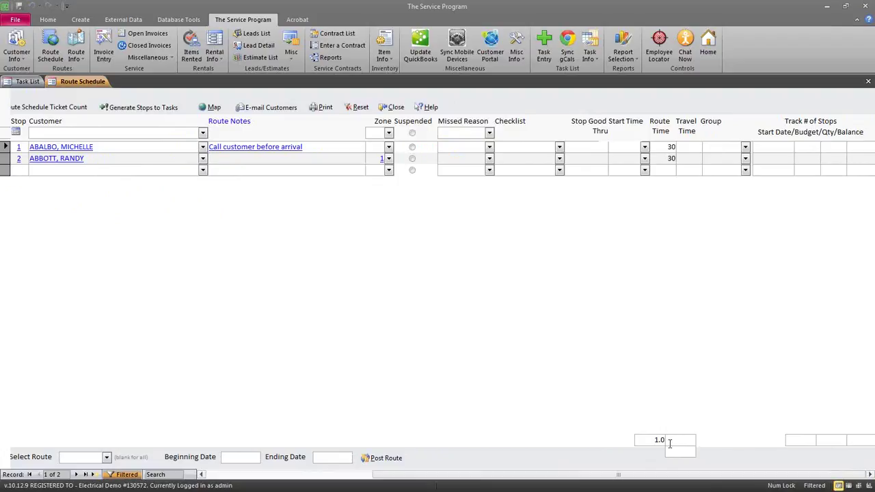
Set the stop-tracking start date of the first schedule entry to 2/3/2014
click(774, 143)
click(801, 146)
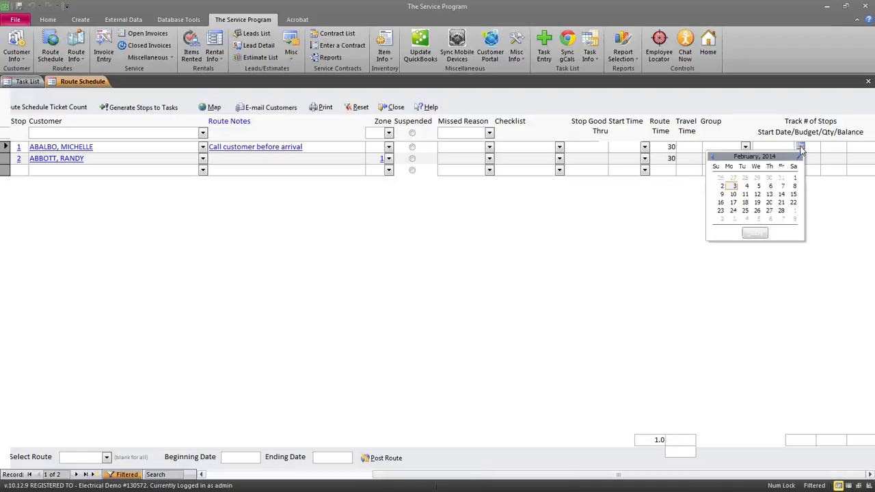
click(734, 189)
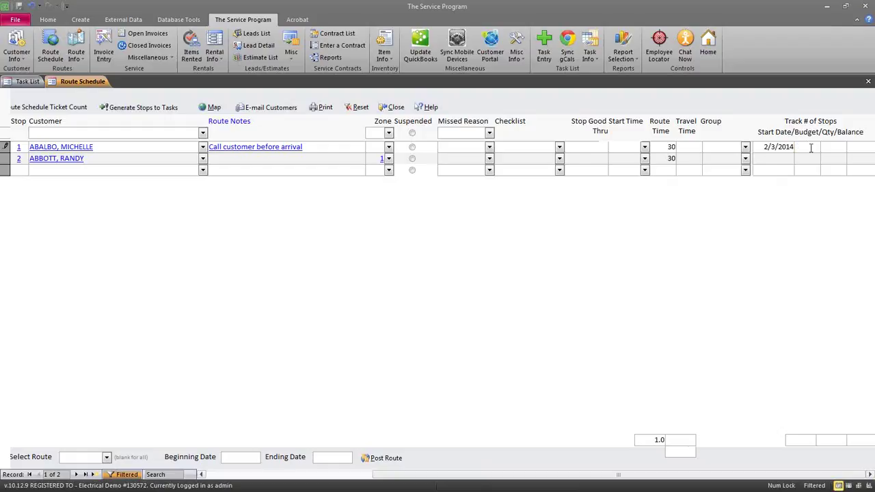
Set the first schedule entry's stop-tracking budget to 52, and reset the schedule filter to show all entries
click(811, 148)
text(52)
click(834, 146)
click(356, 107)
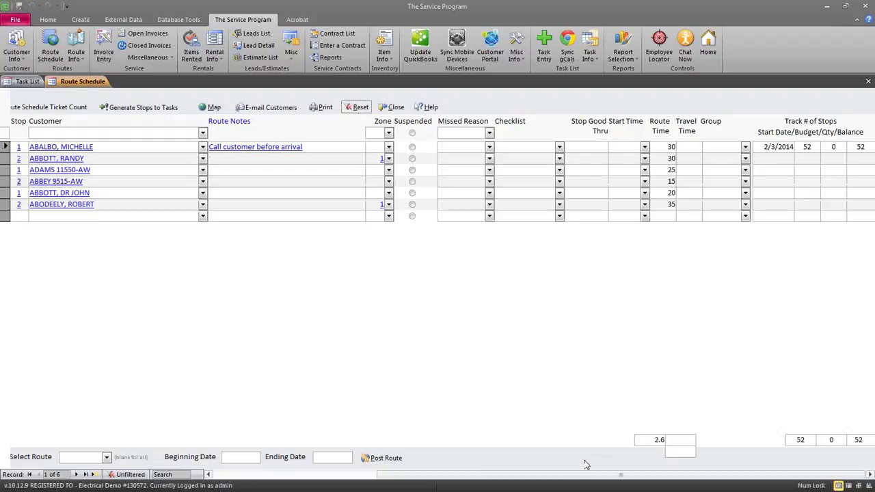
drag(577, 474, 370, 459)
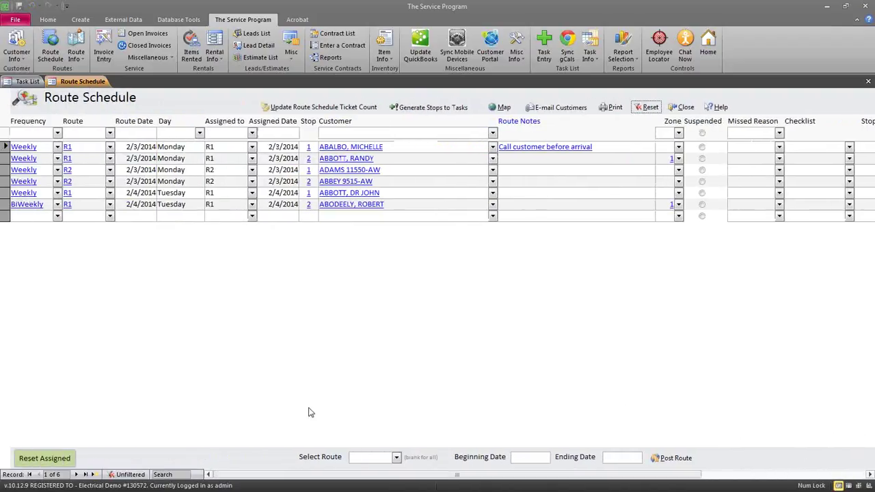
Look at the customer e-mail form for route R1 and its message text, and close it without sending
click(555, 108)
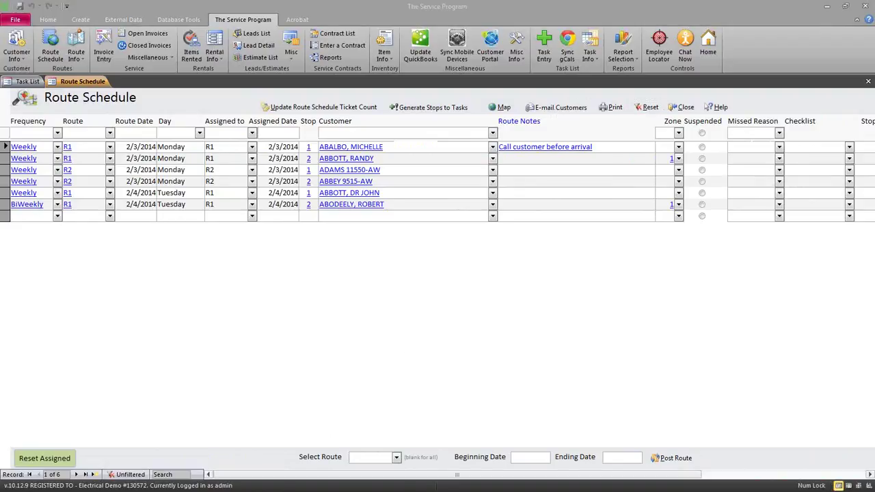
drag(41, 103, 285, 95)
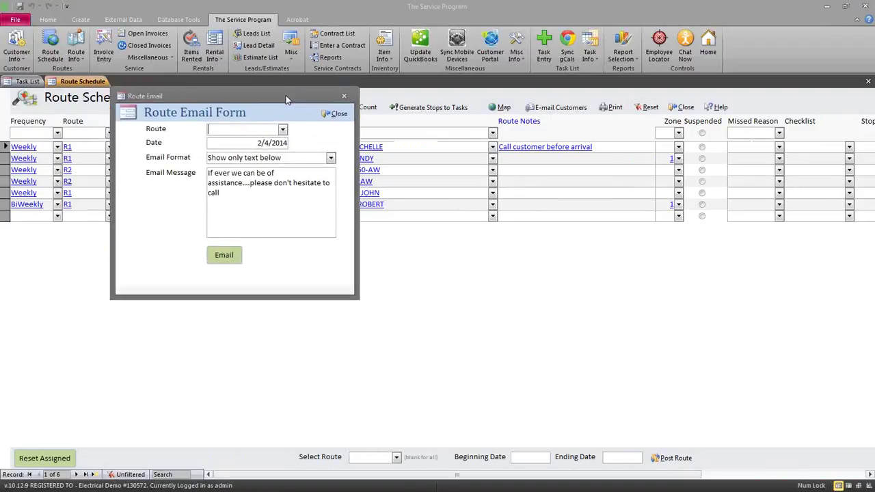
click(283, 129)
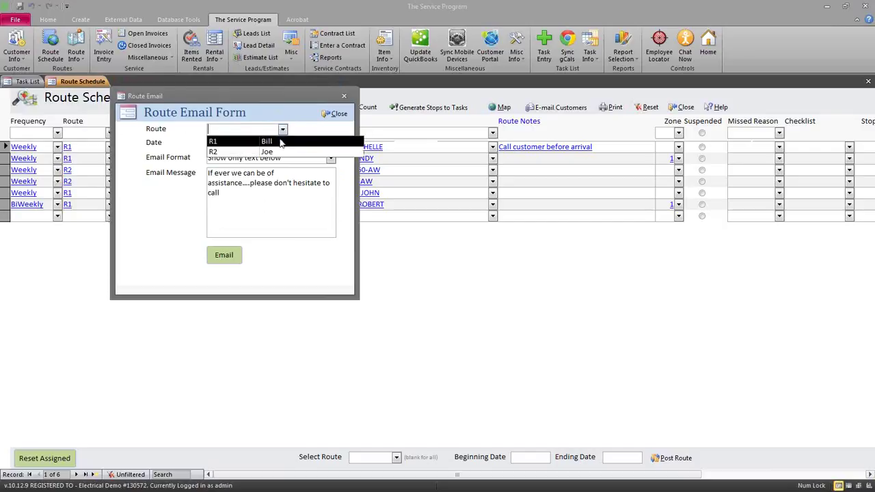
click(280, 138)
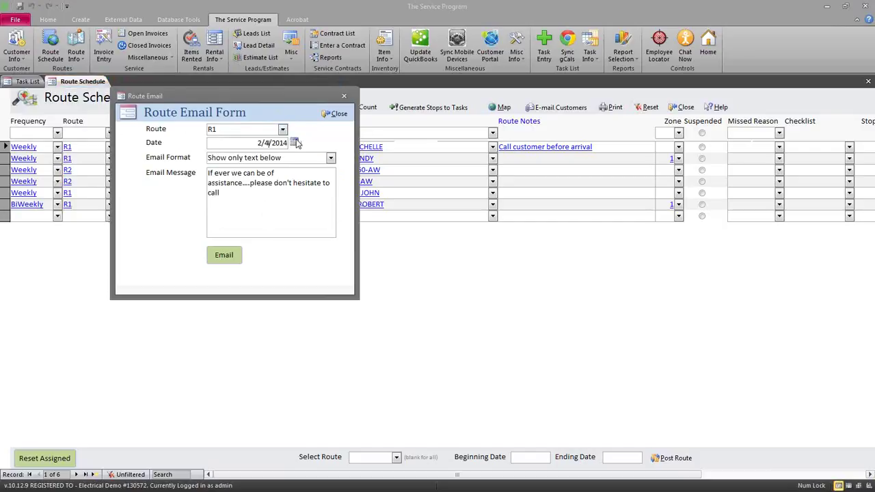
click(277, 196)
drag(277, 196, 196, 170)
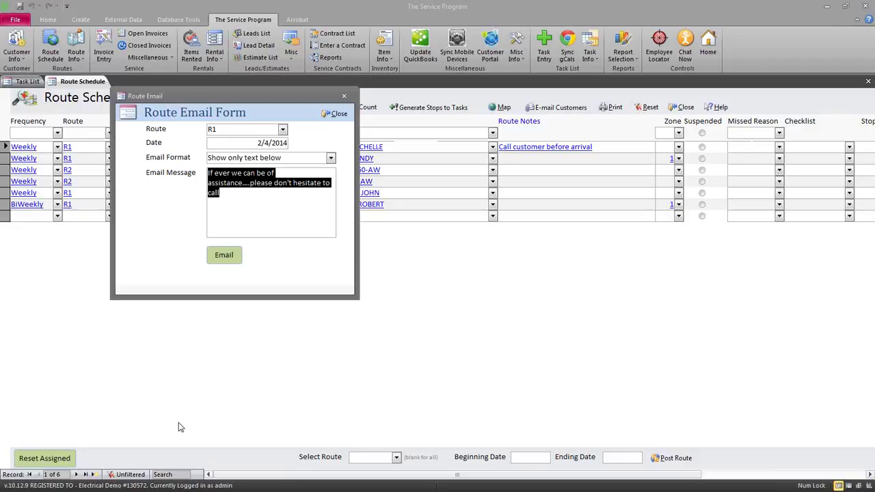
click(334, 113)
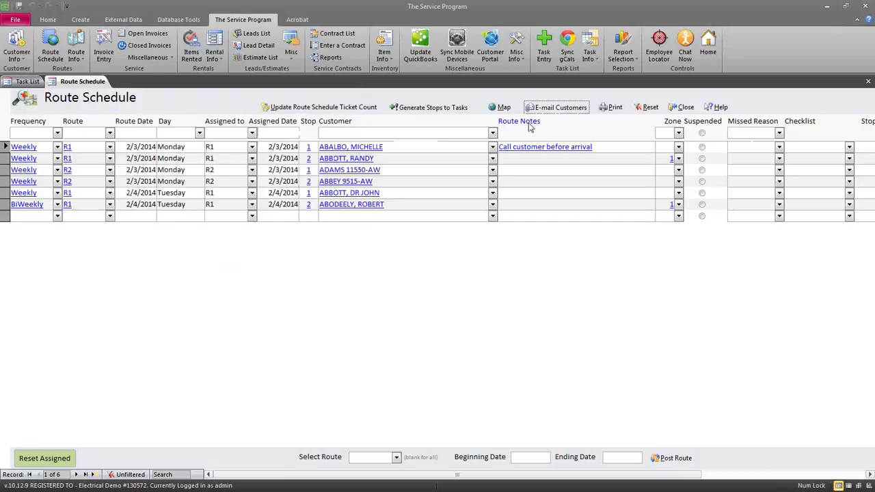
click(435, 218)
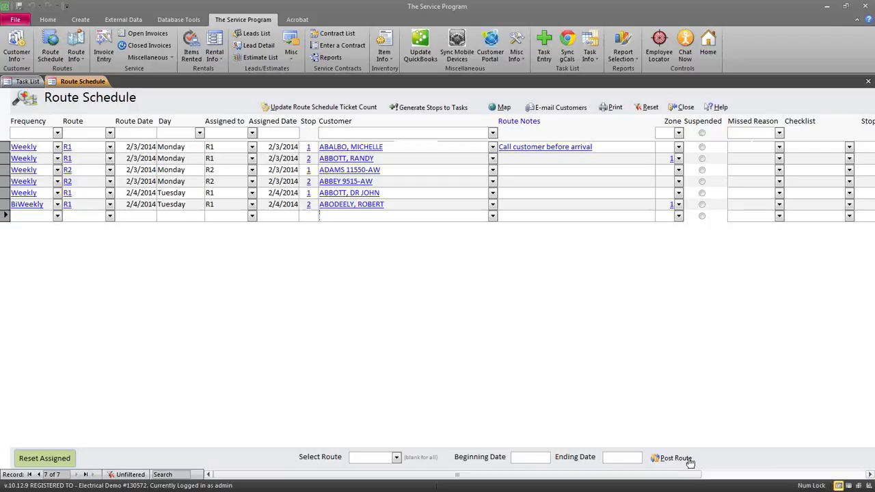
Set the route posting range to begin on 2/3/2014 and end on 2/7/2014
click(543, 458)
click(556, 460)
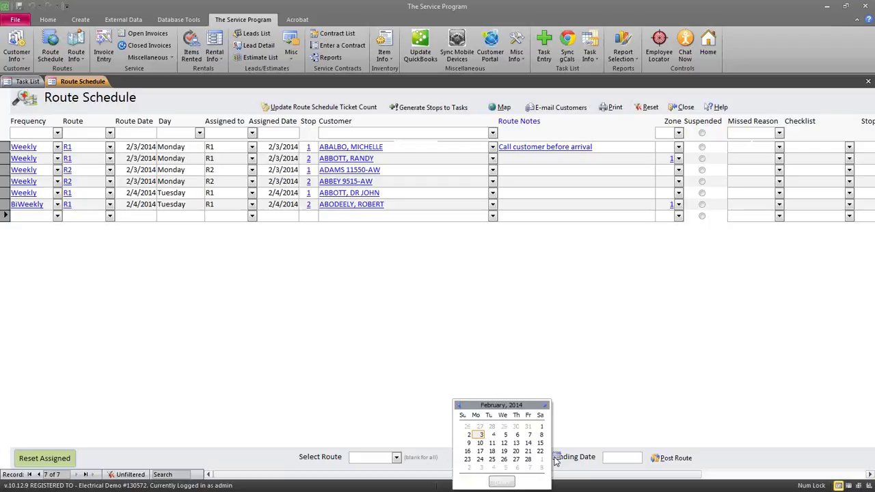
click(480, 435)
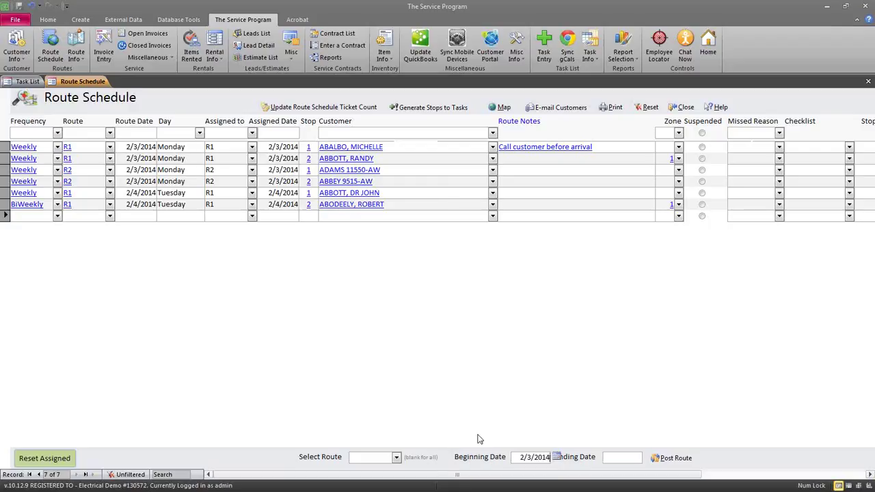
click(609, 459)
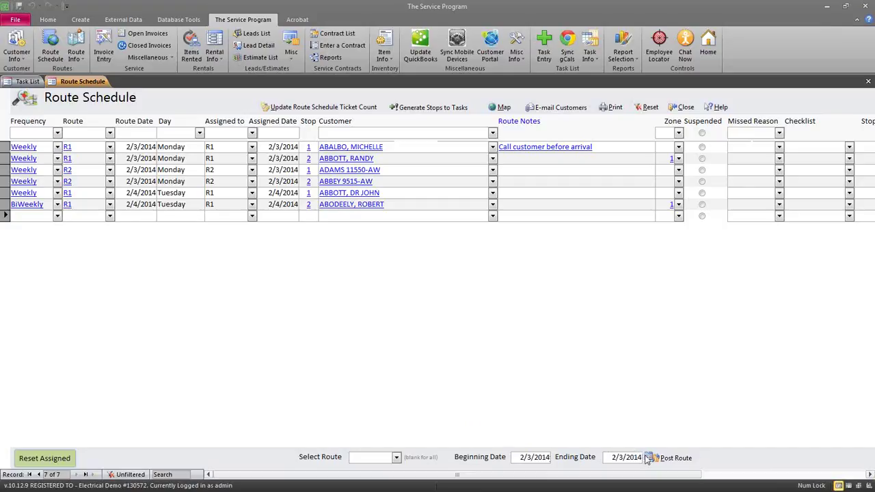
click(648, 458)
click(621, 435)
Post all routes for the chosen date range, declining to reset suspended stops
click(671, 461)
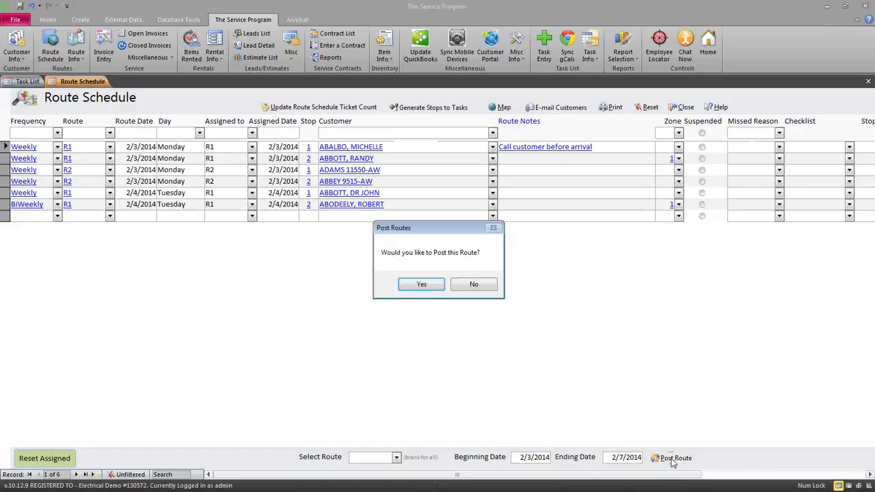
click(422, 283)
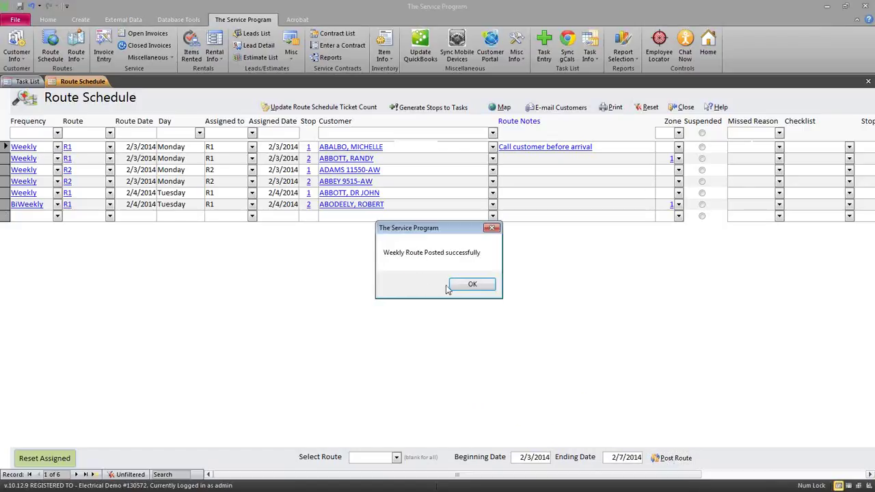
click(464, 288)
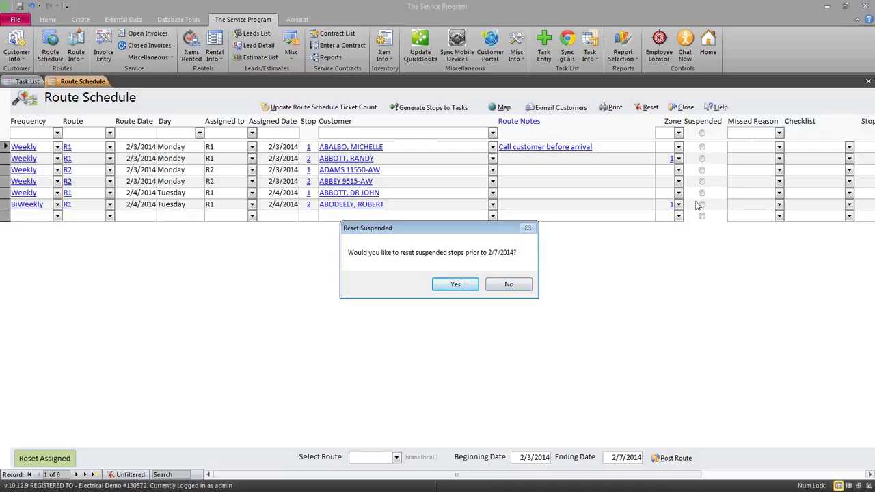
click(509, 285)
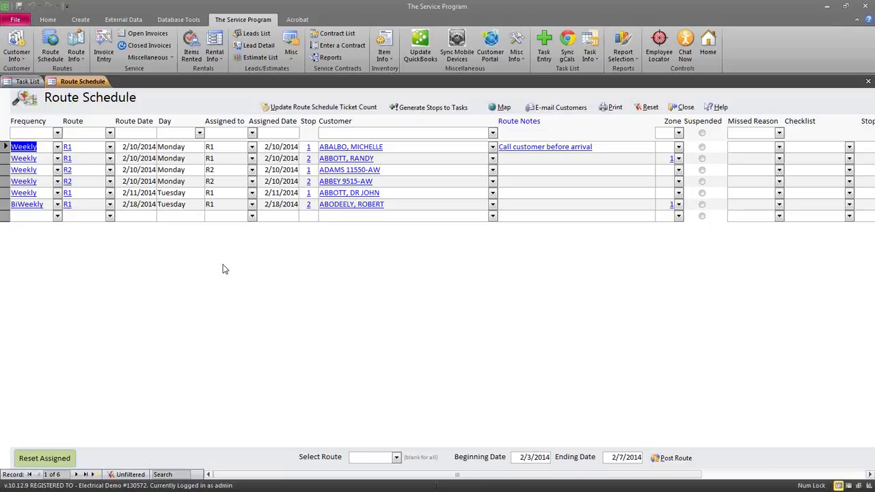
Set both the beginning and ending dates for route posting to 2/10/2014, without posting
click(138, 149)
click(543, 457)
click(555, 457)
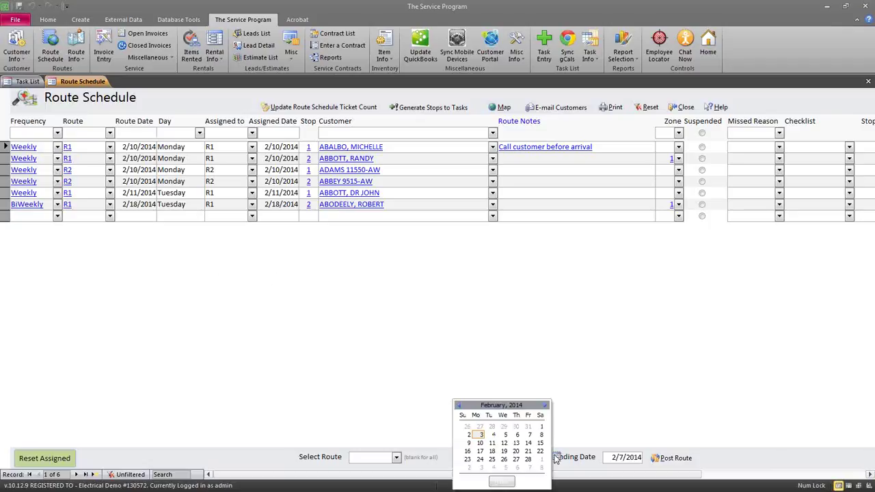
click(483, 442)
click(622, 458)
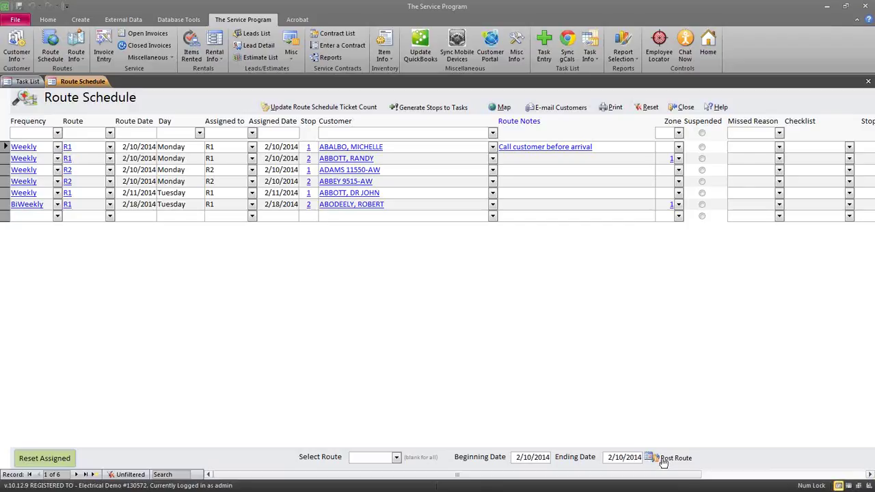
click(538, 217)
drag(516, 458, 555, 457)
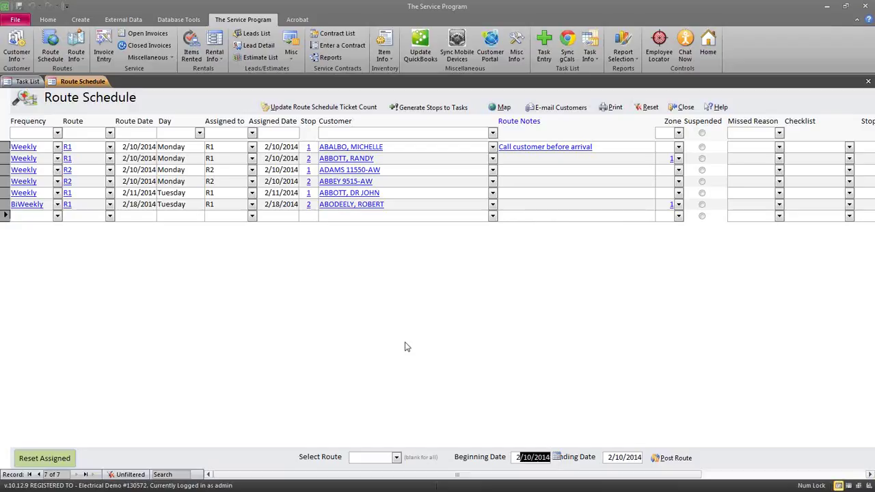
drag(515, 456, 564, 465)
Delete all the 2011 entries from the route schedule history and close the history
click(82, 61)
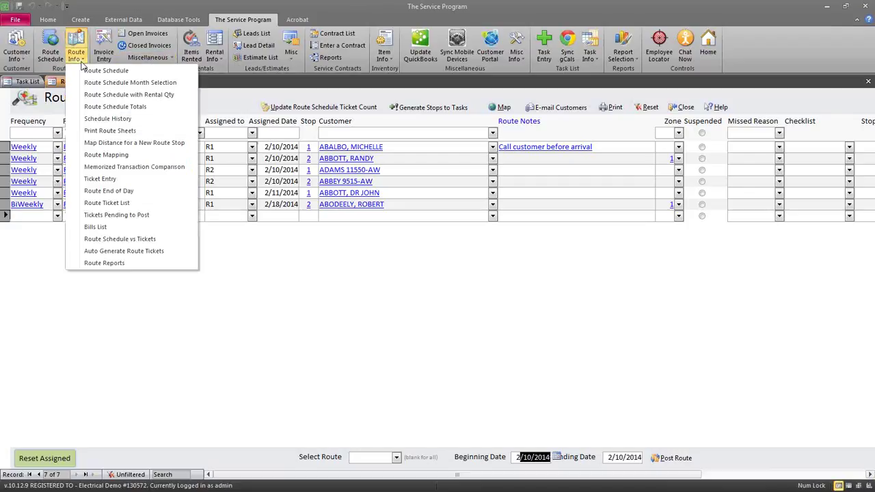
click(91, 119)
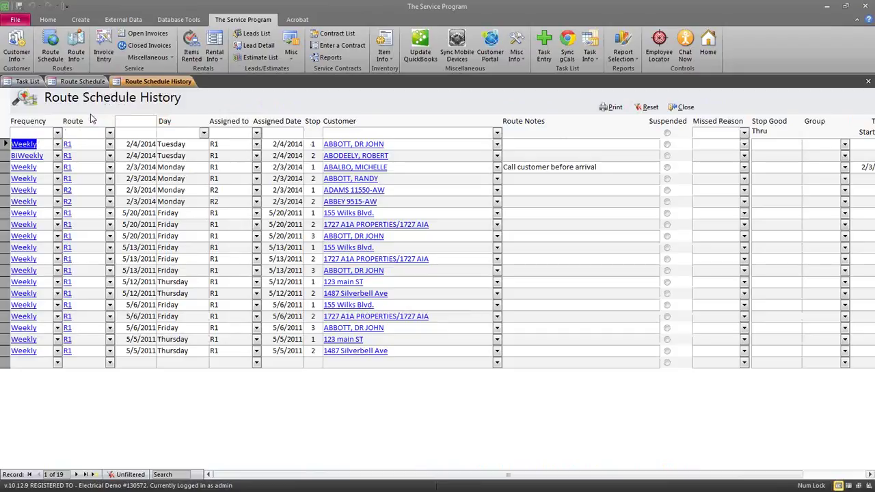
drag(6, 213, 5, 364)
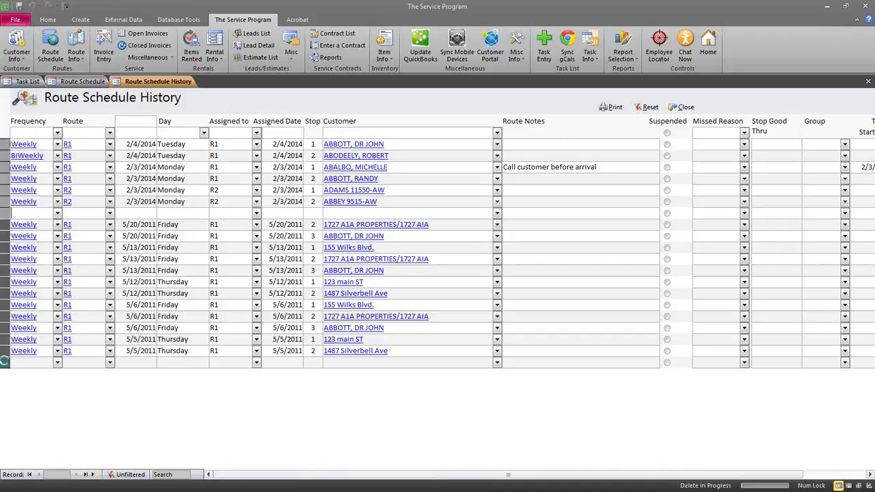
key(Delete)
key(Return)
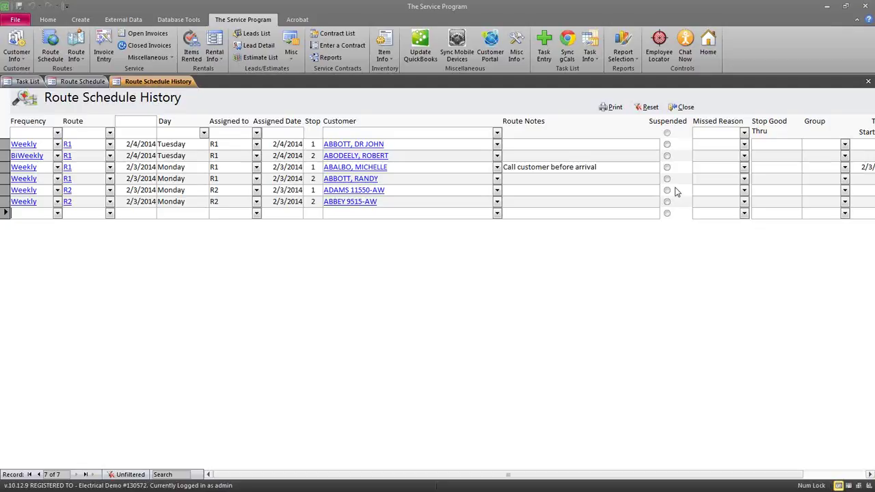
click(678, 107)
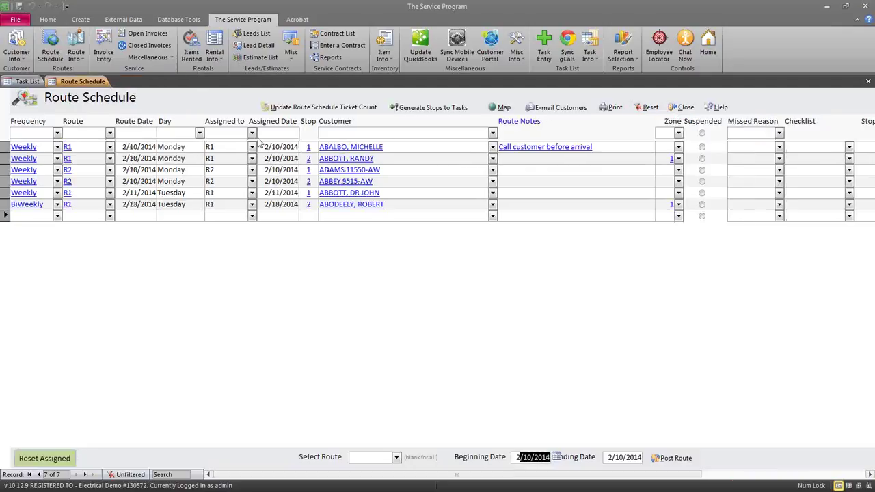
click(220, 147)
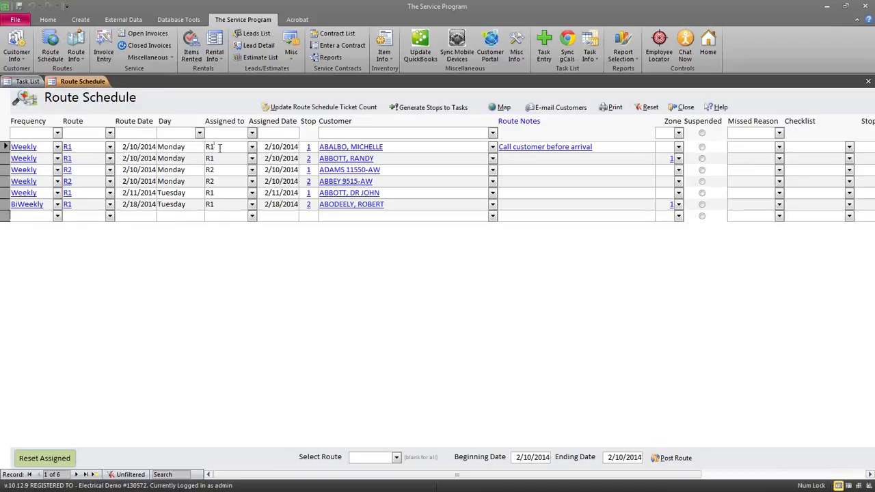
click(76, 55)
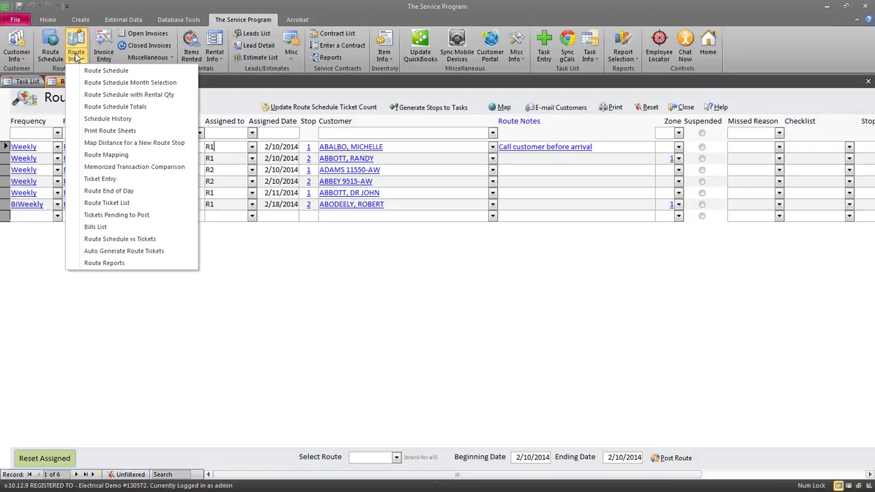
click(400, 147)
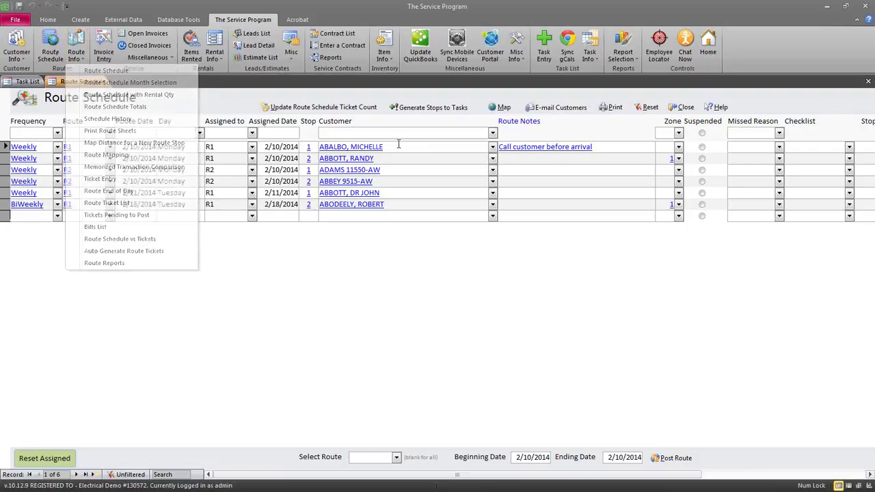
Open the first scheduled customer's pricing for editing and add the WeeklyService item
click(358, 146)
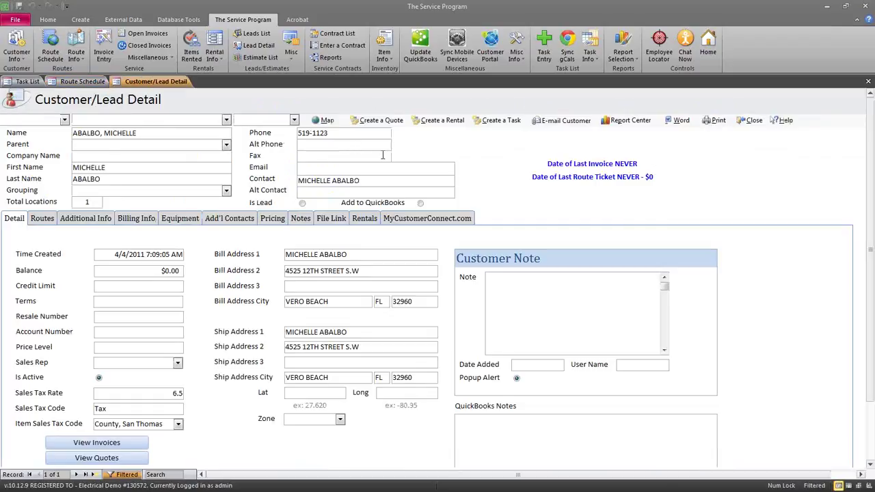
click(278, 223)
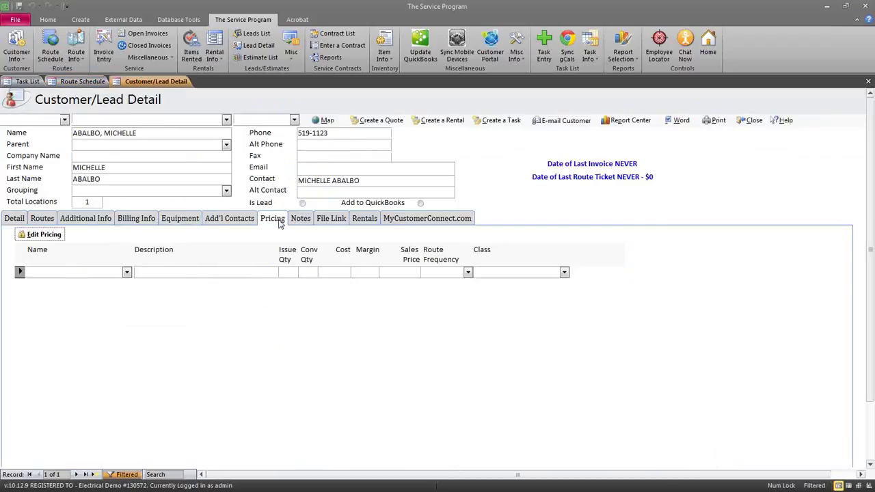
click(44, 234)
click(126, 272)
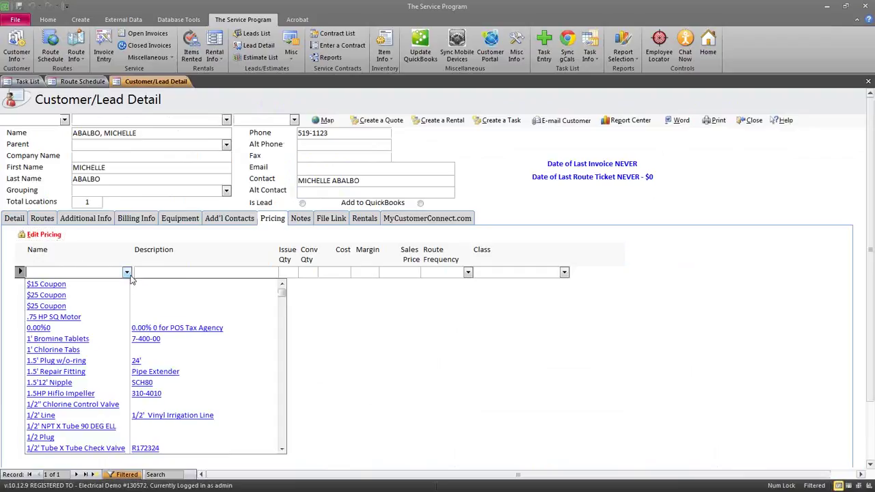
text(WeeklyService)
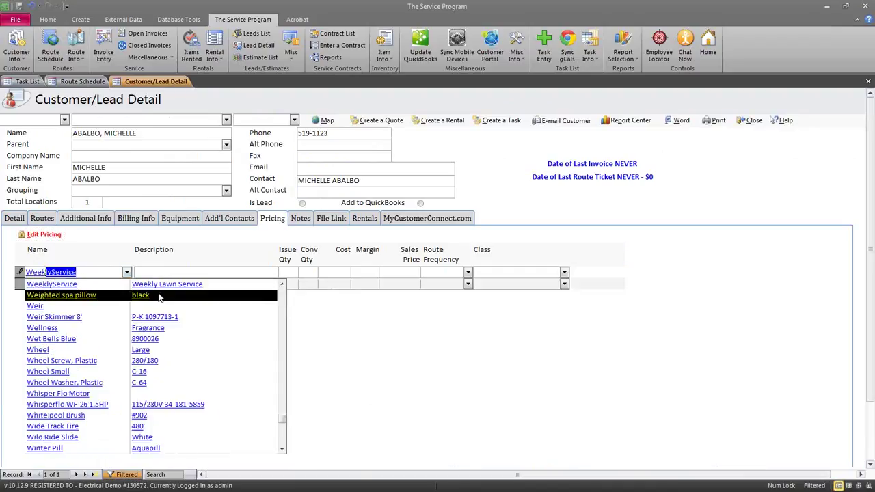
click(174, 284)
Give the WeeklyService item a sales price of $25.00 and a Weekly route frequency, and lock the pricing again
click(402, 272)
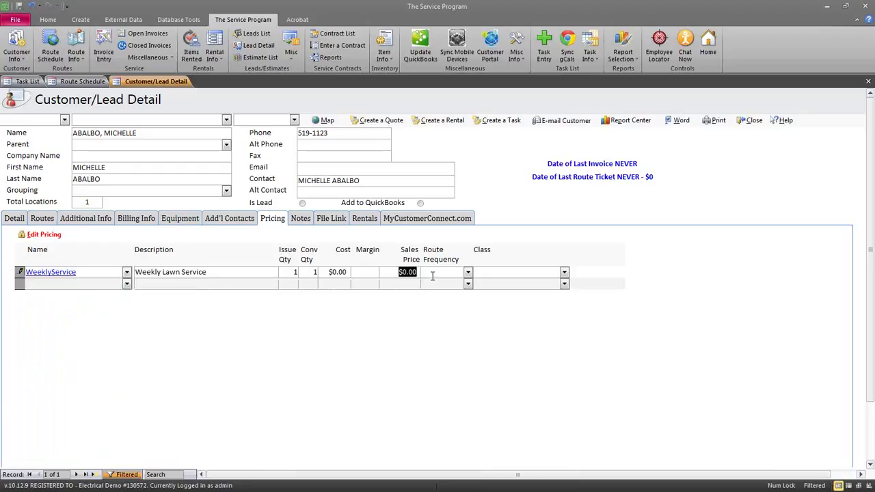
text(25.00)
click(467, 272)
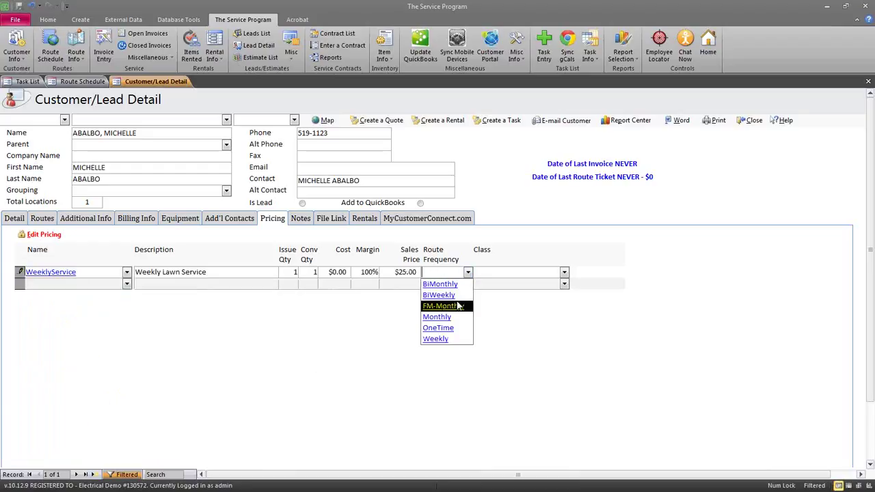
click(454, 336)
click(452, 284)
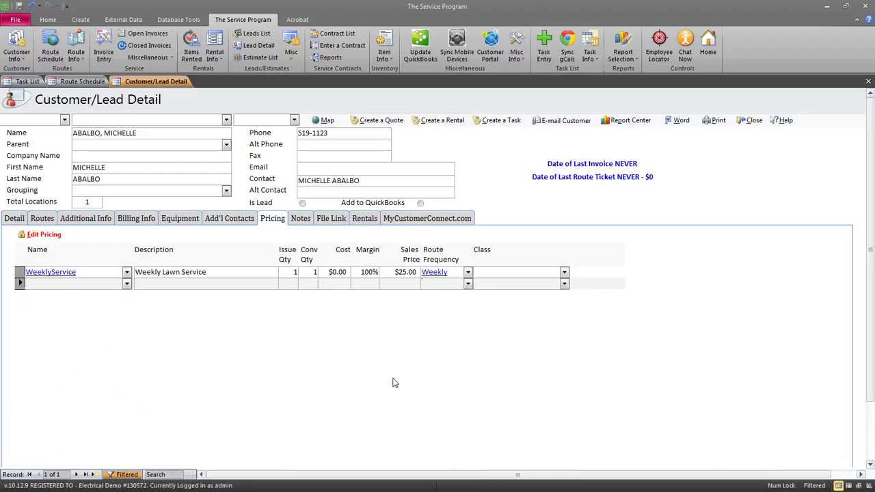
click(43, 235)
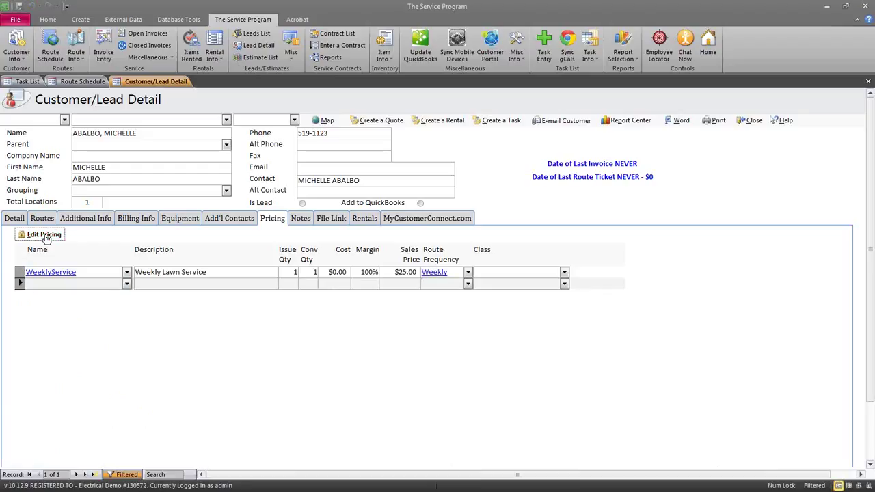
Close the current customer, open the pricing of the customer at R1 stop 2 for editing, and add the WeeklyService item
click(752, 120)
click(387, 155)
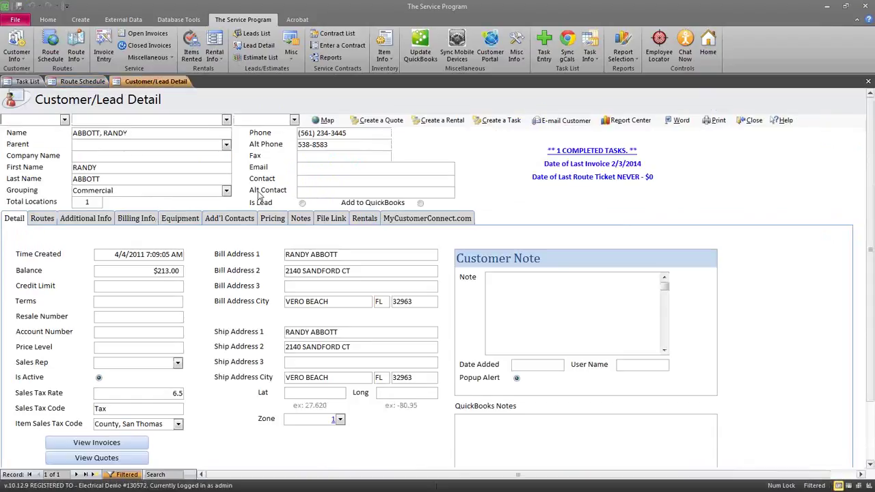
click(273, 219)
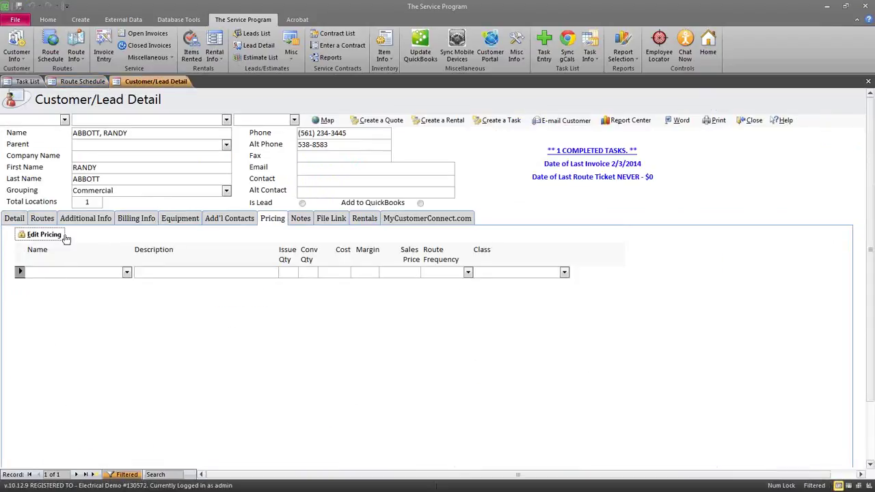
click(73, 273)
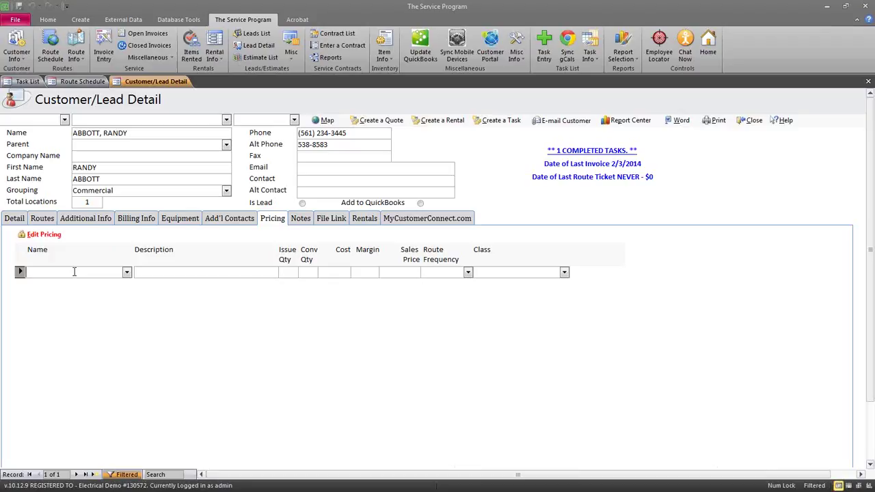
text(WeeklyService)
key(Tab)
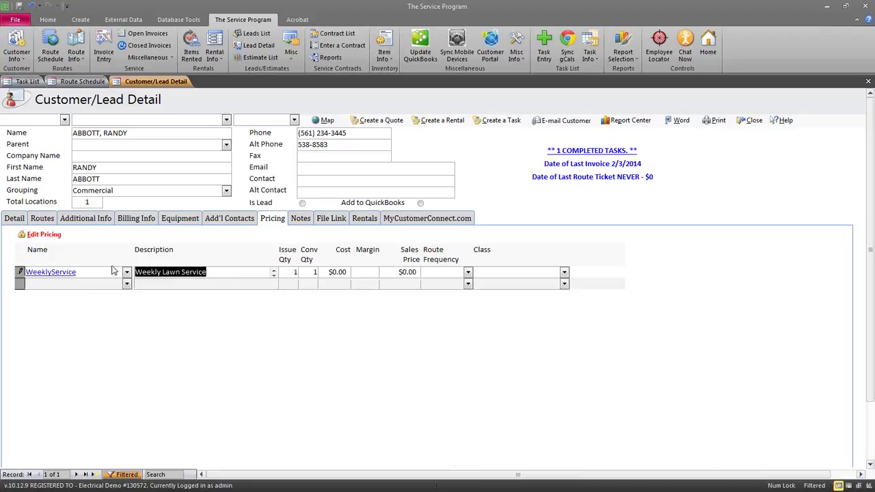
Give the R1 stop 2 customer's WeeklyService item a $15.00 sales price and Weekly route frequency, and lock the pricing
click(404, 273)
drag(403, 272, 427, 273)
text(15.00)
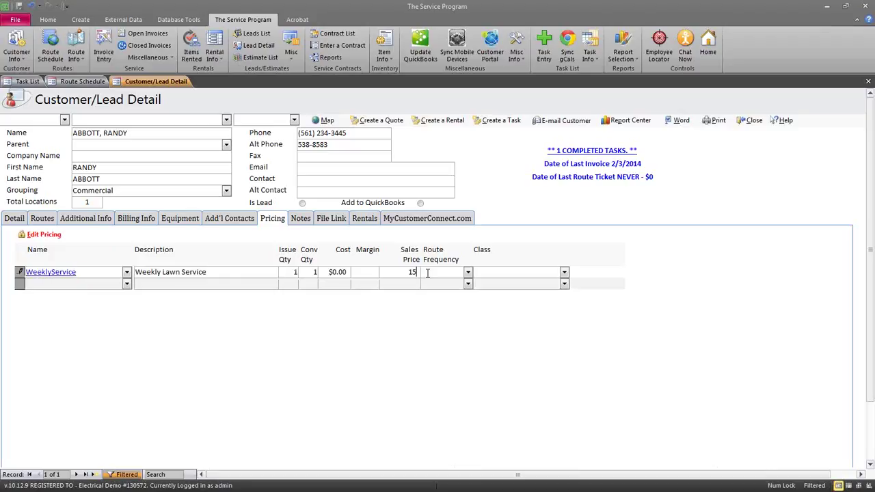
key(Tab)
text(W)
click(430, 288)
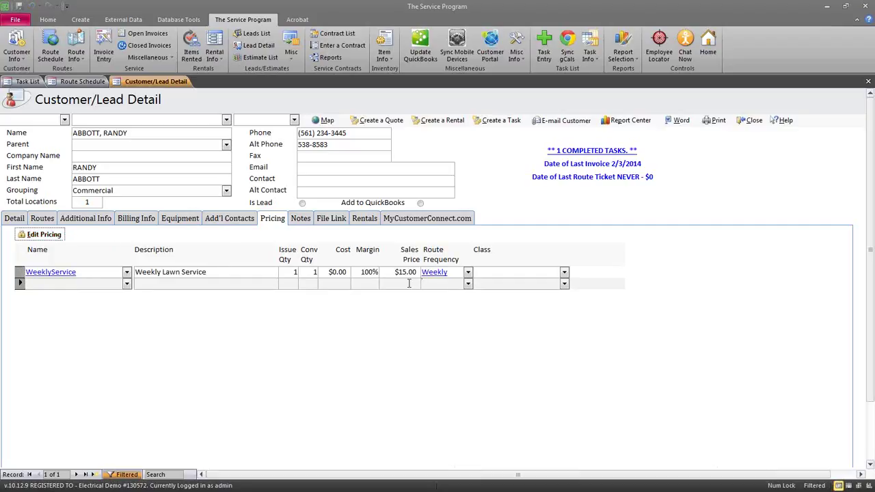
Return to the route schedule, open the R2 stop 1 customer's pricing for editing, and add the WeeklyService item
click(755, 121)
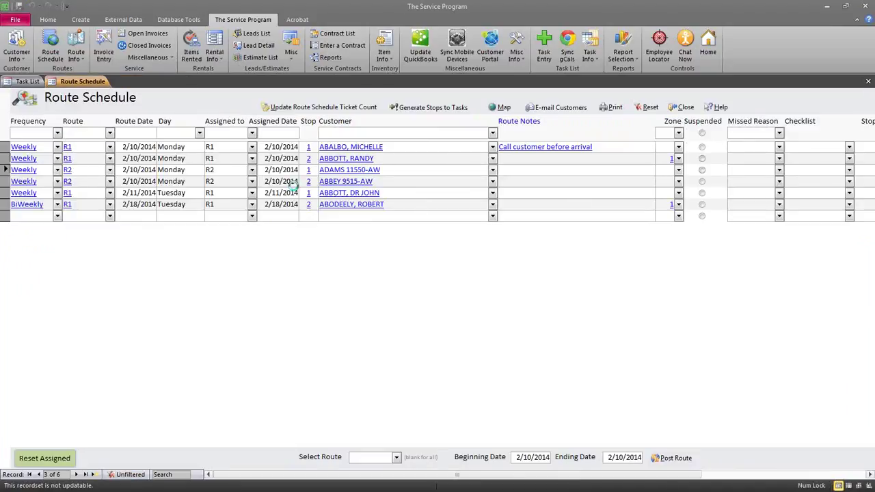
click(366, 170)
click(272, 218)
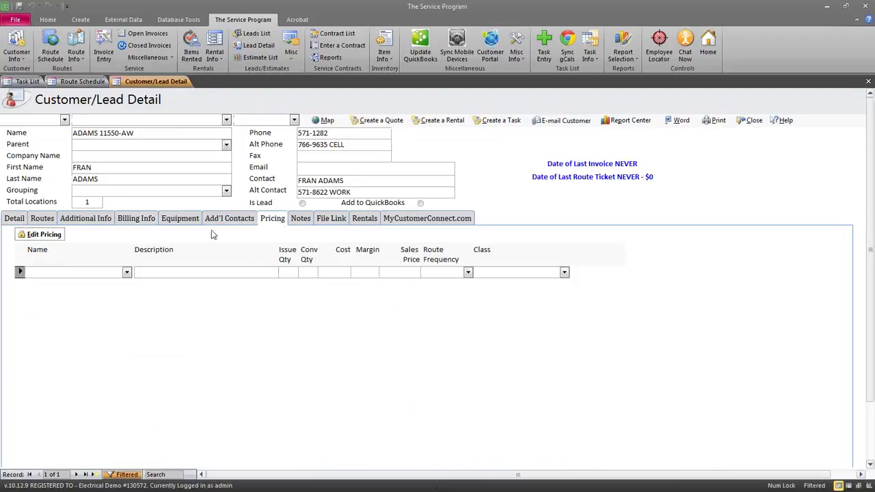
click(101, 277)
text(W)
key(Tab)
key(Tab)
key(Tab)
key(Tab)
key(Tab)
key(Tab)
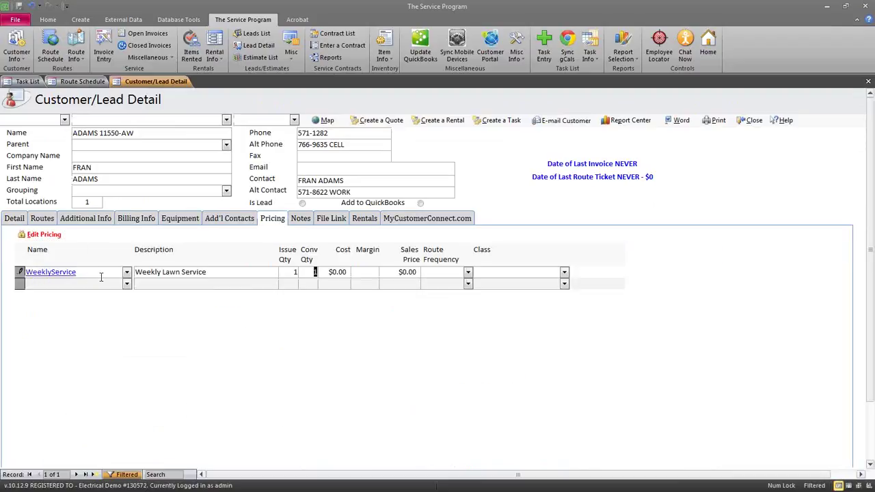
Set the R2 stop 1 customer's WeeklyService item to Weekly route frequency and a $22.00 sales price, and lock the pricing
text(22.00)
key(Tab)
click(468, 272)
click(433, 339)
click(419, 272)
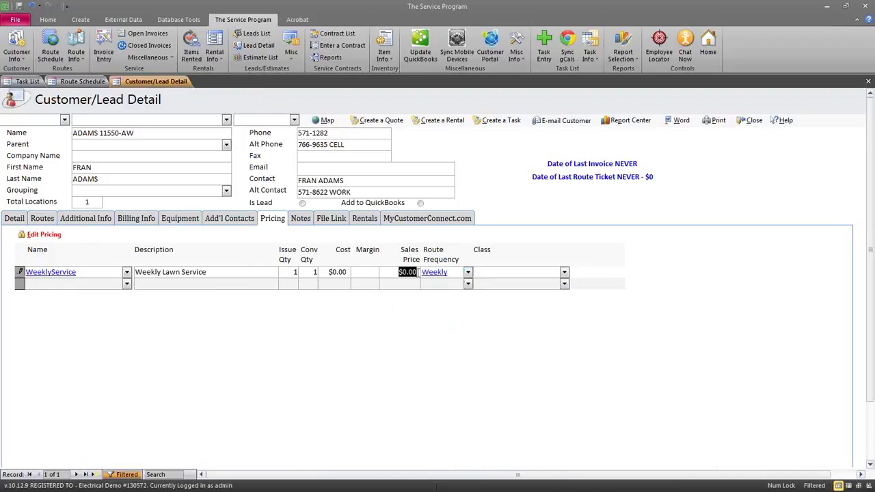
text(22.00)
click(401, 286)
click(41, 236)
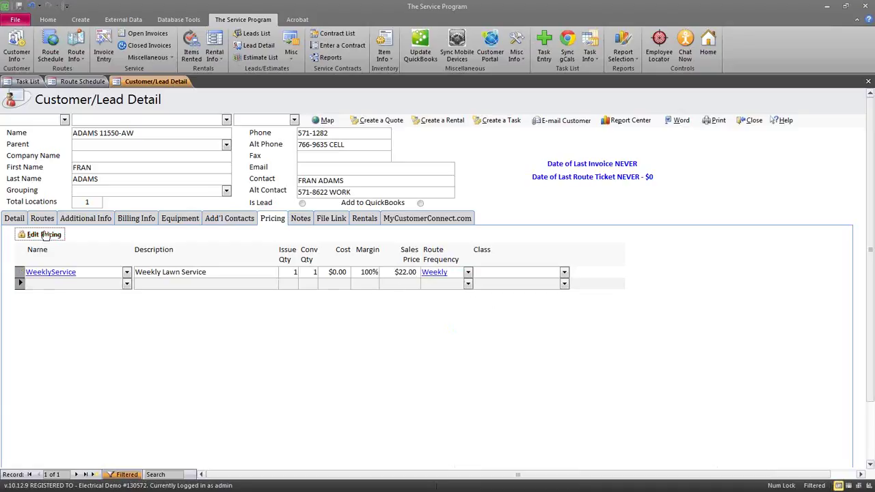
Close the customer, open the R2 stop 2 customer's pricing for editing, and add the WeeklyService item
click(750, 120)
click(345, 181)
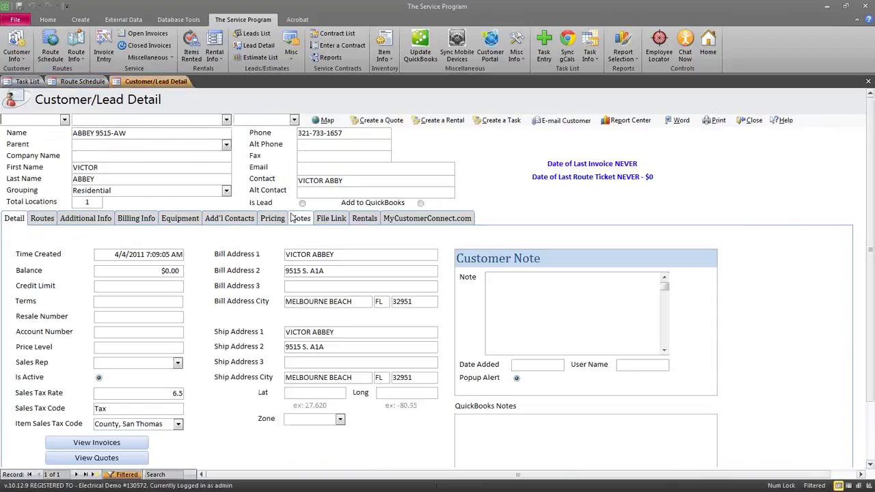
click(272, 220)
click(34, 240)
click(49, 269)
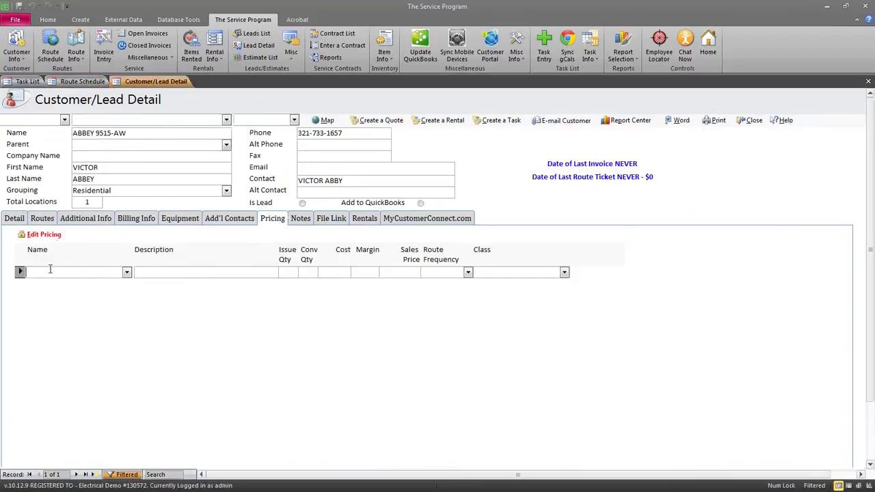
text(Week)
key(Tab)
key(Tab)
key(Tab)
key(Tab)
key(Tab)
key(Tab)
Set the R2 stop 2 customer's WeeklyService item to a $25.00 sales price and Weekly route frequency, and close the customer
text(25.)
key(Tab)
text(w)
key(Tab)
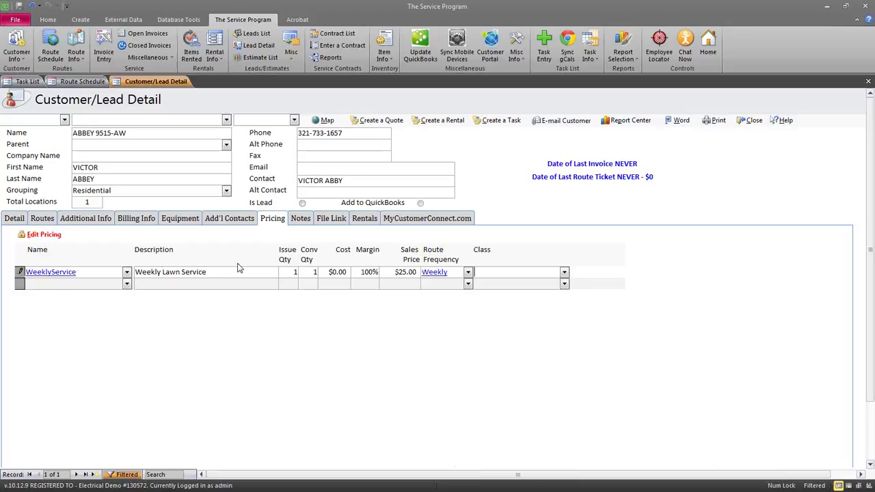
click(752, 120)
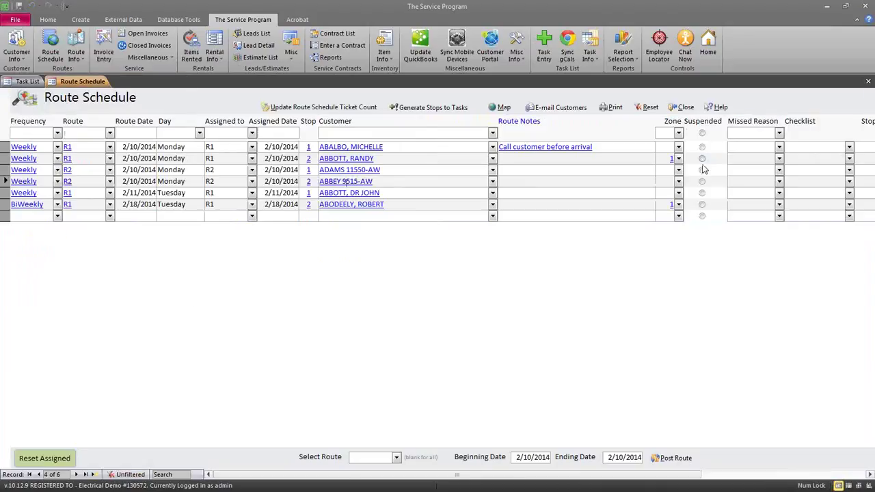
Auto-generate route tickets for the transaction date 2/10/2014 for all routes, customers and zones, including customer pricing items
click(380, 194)
click(69, 60)
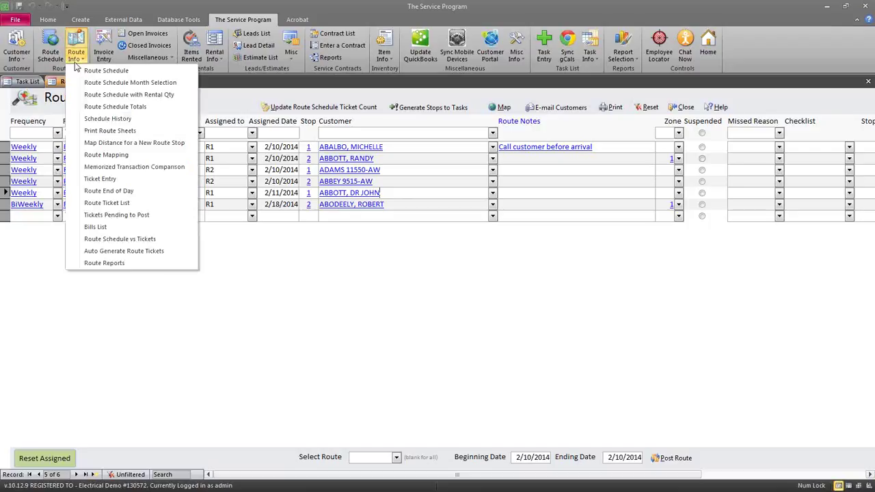
click(130, 251)
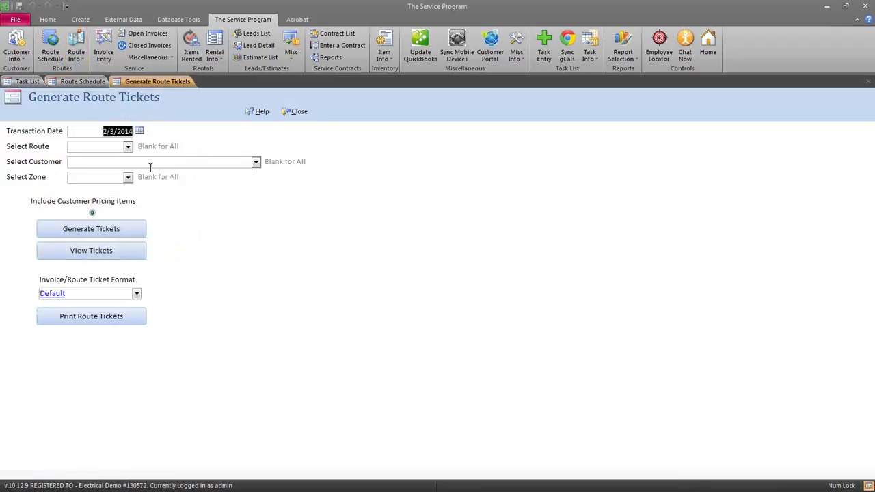
click(141, 131)
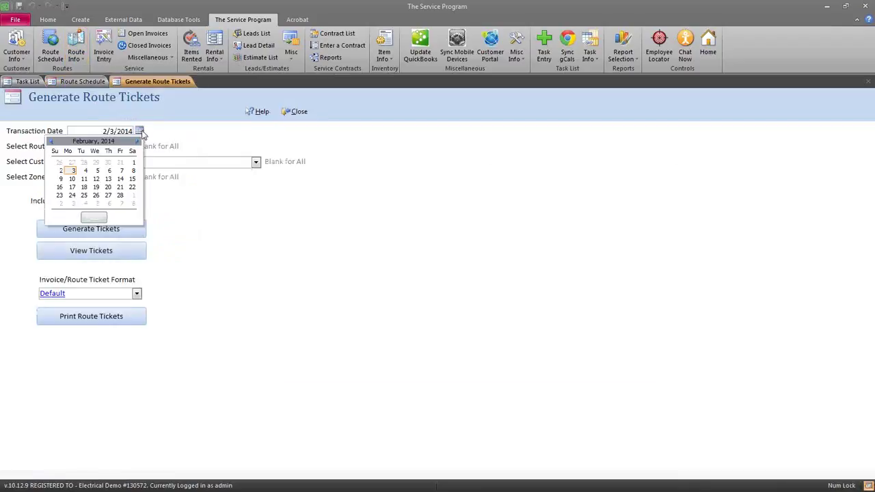
click(71, 179)
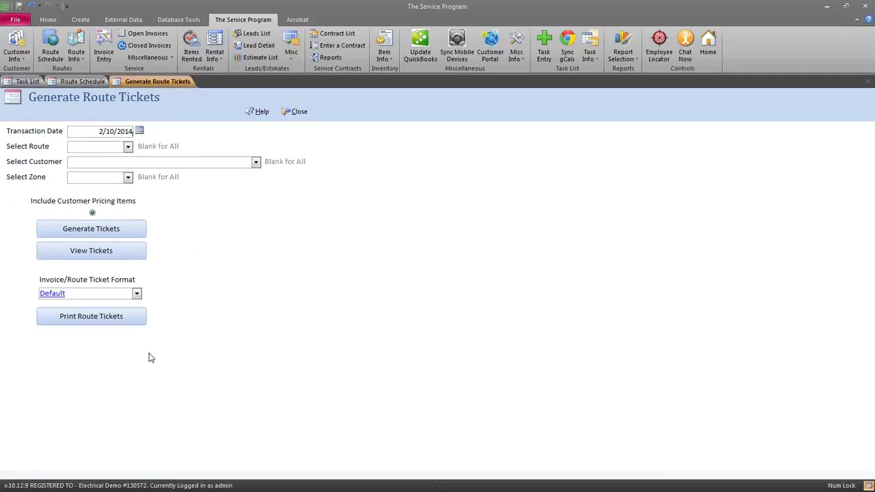
click(114, 236)
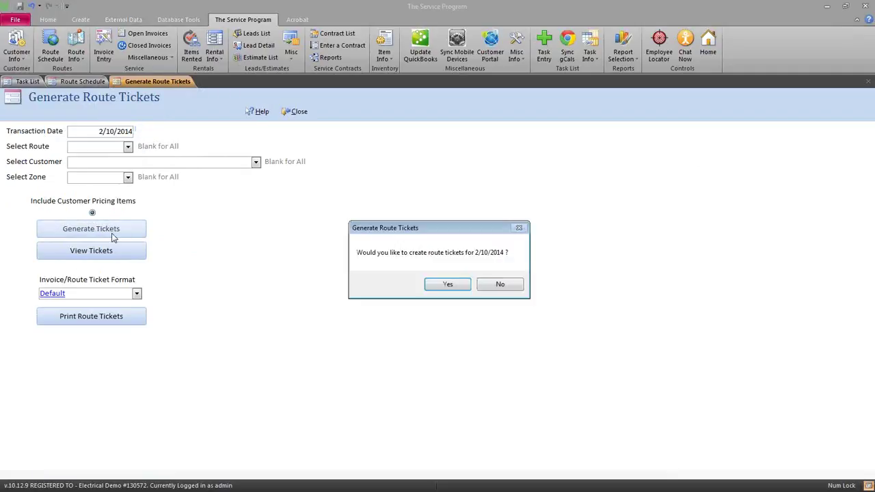
click(448, 284)
click(450, 286)
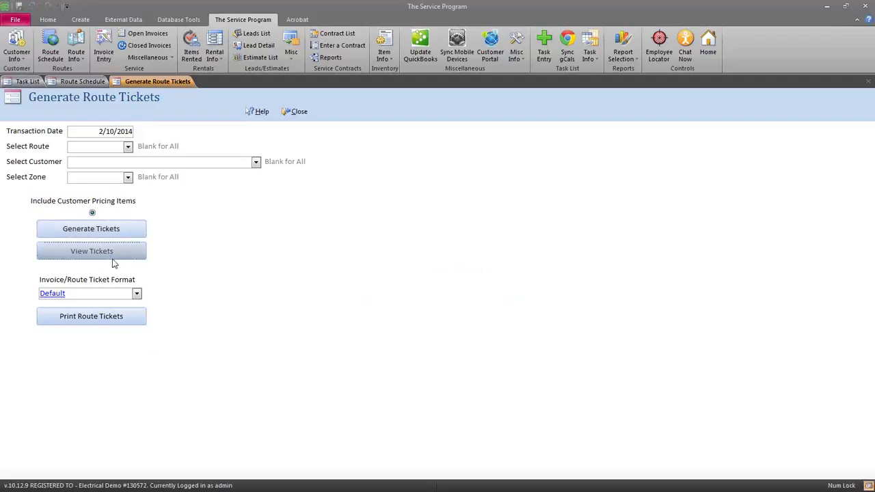
View the generated route tickets and filter the ticket list to the date 2/10/2014
click(91, 251)
right_click(72, 162)
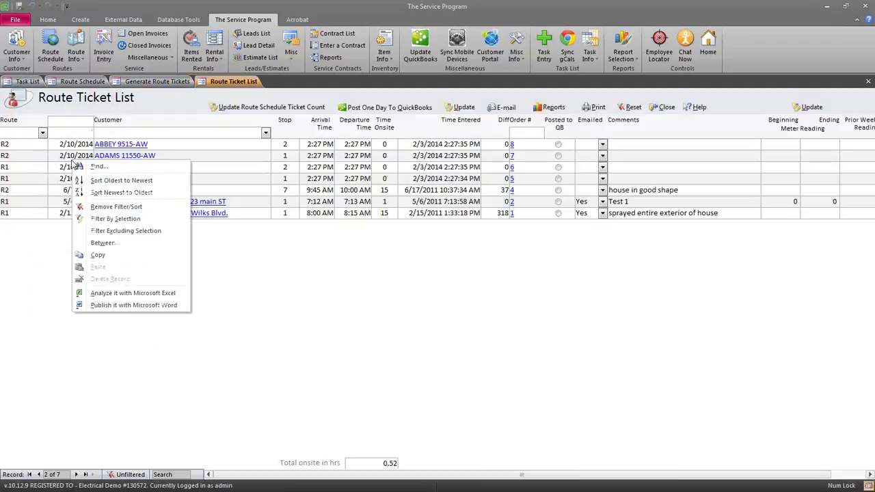
click(101, 218)
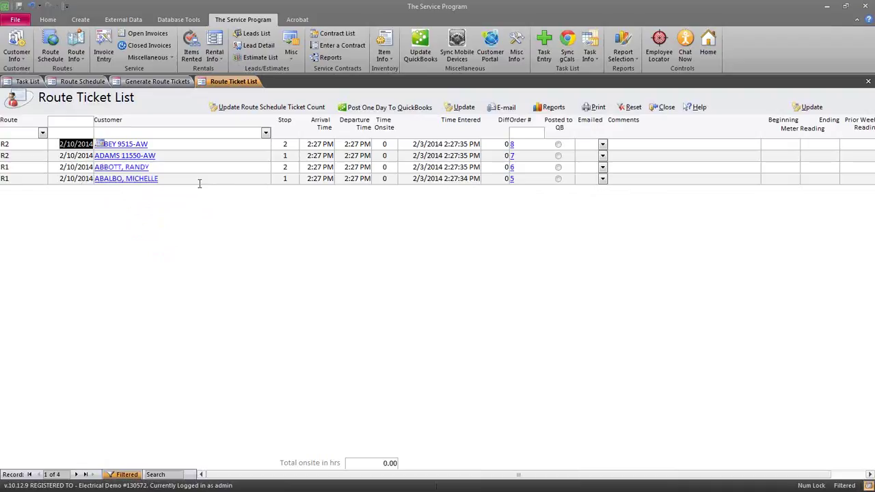
Open the route ticket for R1 stop 1 and set its arrival time to 10:00 AM and departure time to 10:30 AM
click(521, 177)
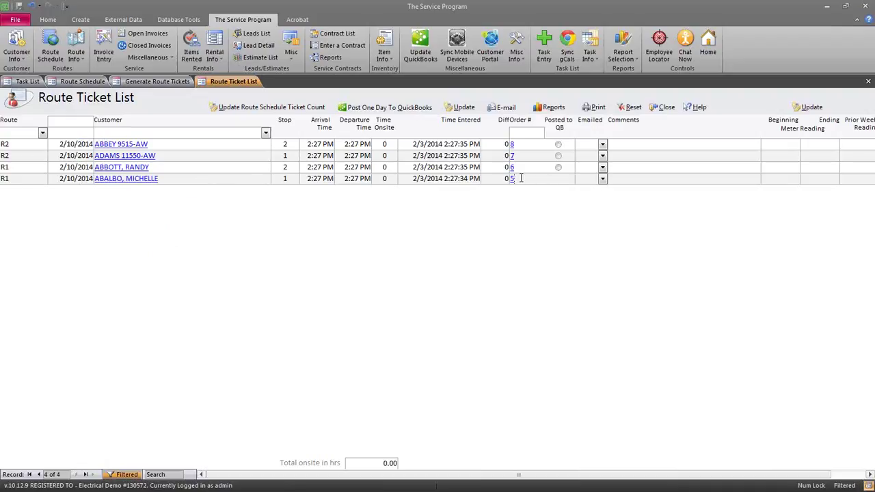
click(512, 179)
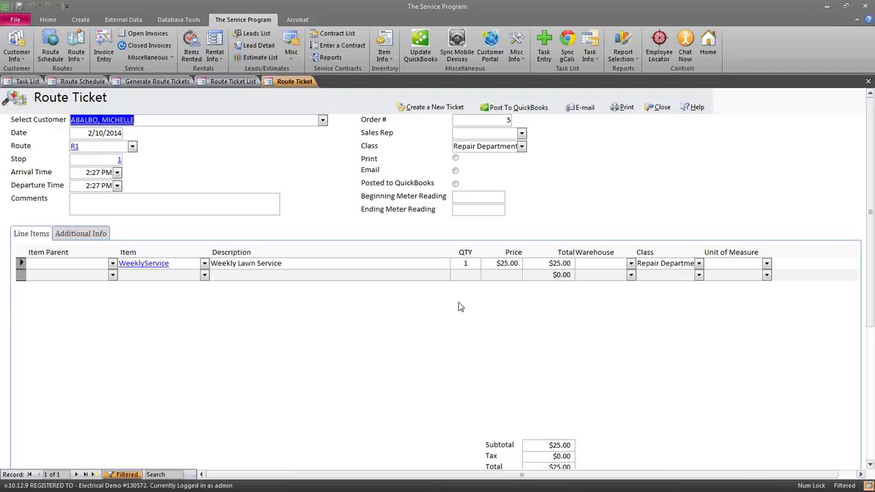
click(117, 172)
scroll(88, 239, down, 1)
click(95, 327)
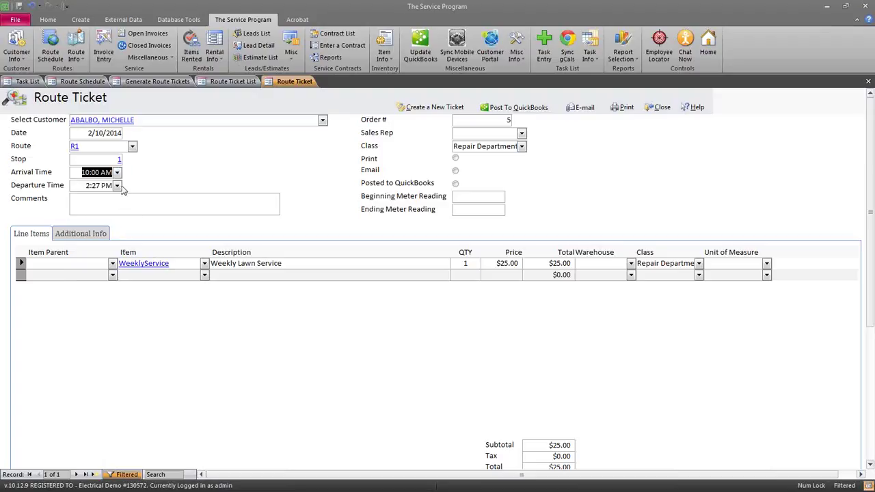
click(117, 186)
scroll(98, 287, down, 2)
click(99, 312)
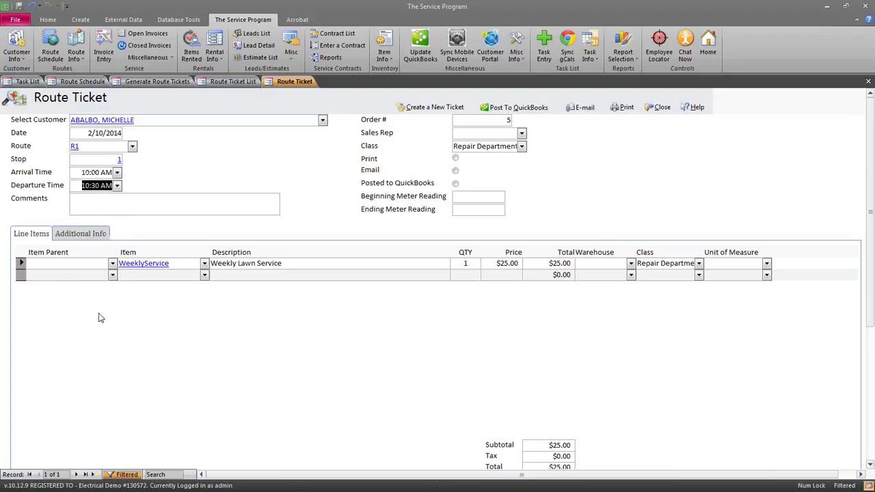
Check the ticket's comments field and selectable items without adding anything, and close the ticket, the ticket list and the ticket generation form
click(97, 210)
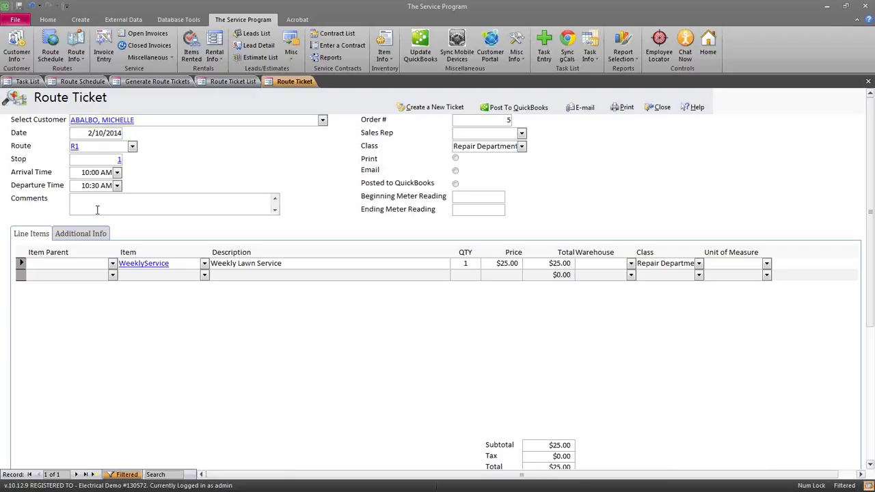
click(205, 275)
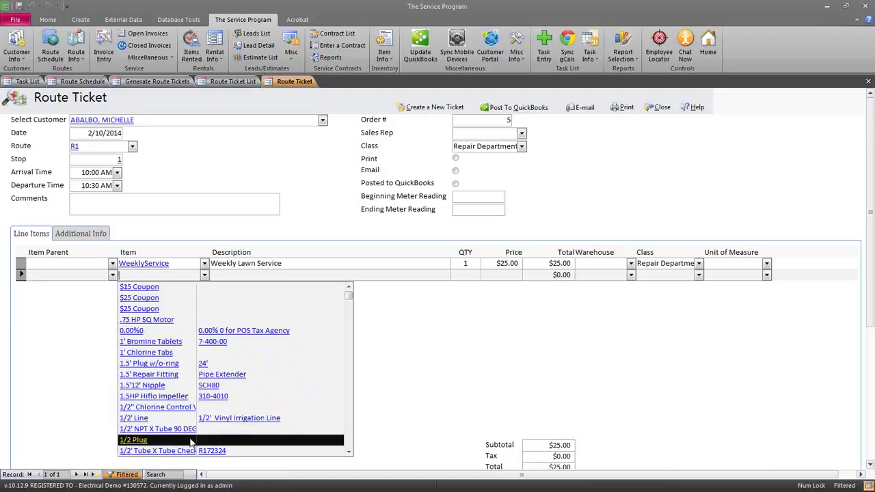
click(660, 108)
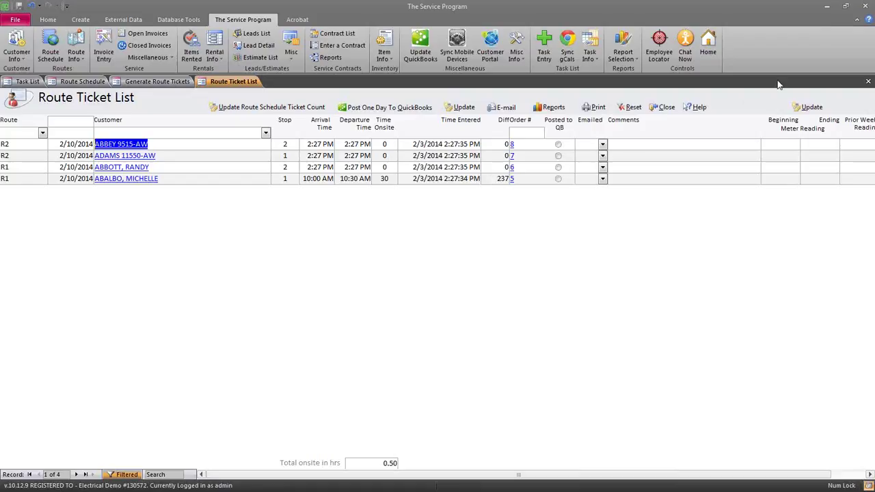
click(670, 108)
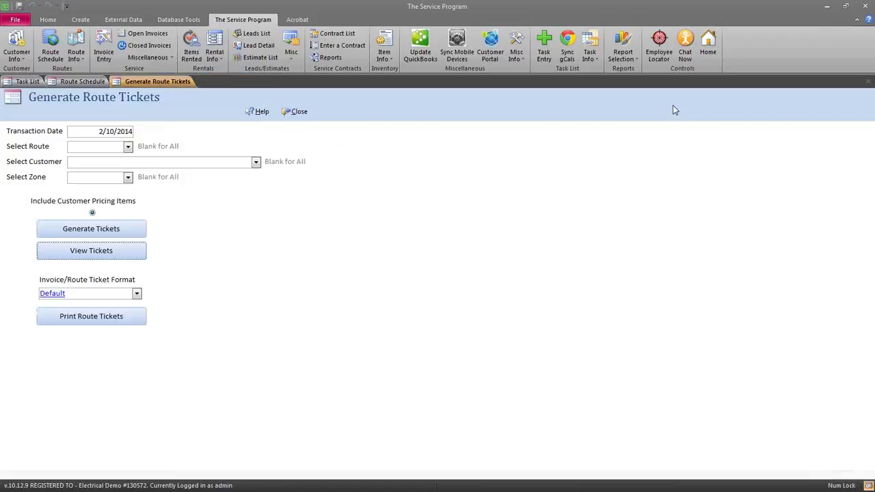
click(298, 112)
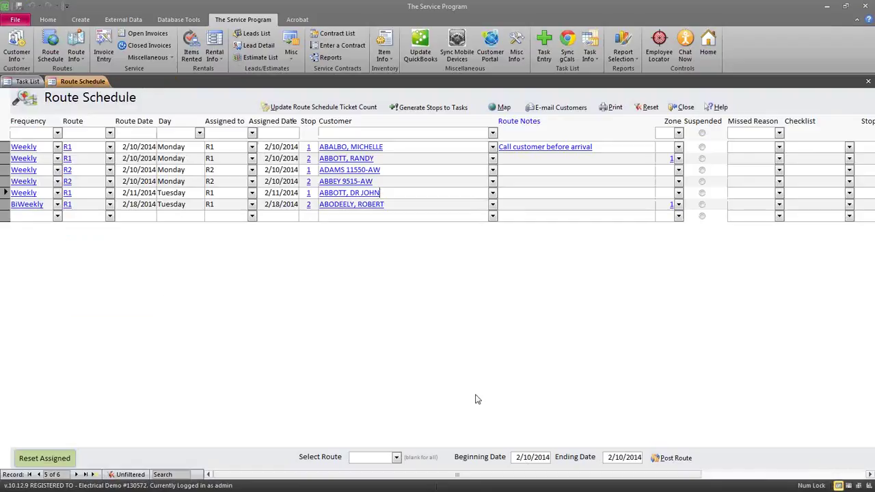
Set the ending date for route posting to 2/14/2014 and post the schedule for all routes
click(617, 456)
click(645, 457)
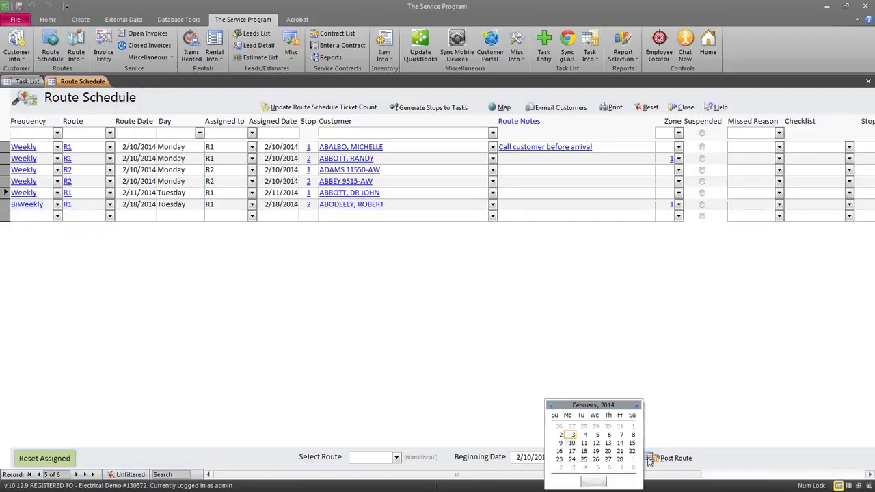
click(620, 443)
click(670, 458)
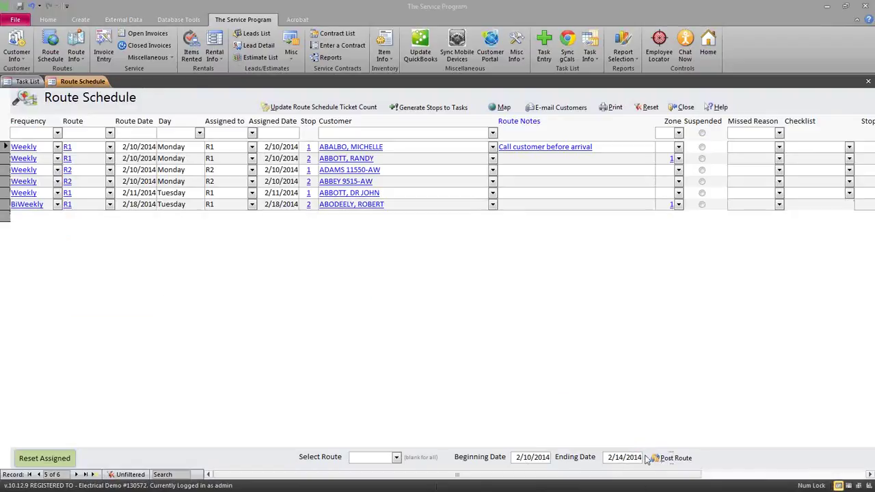
click(411, 285)
click(471, 284)
click(506, 286)
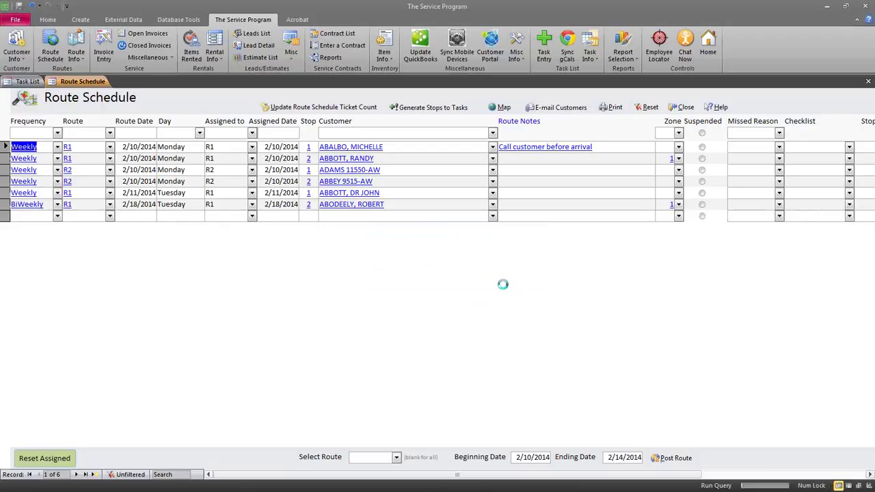
Check the route dates in the schedule, and generate route tickets for all routes with transaction date 2/17/2014
click(137, 158)
click(141, 182)
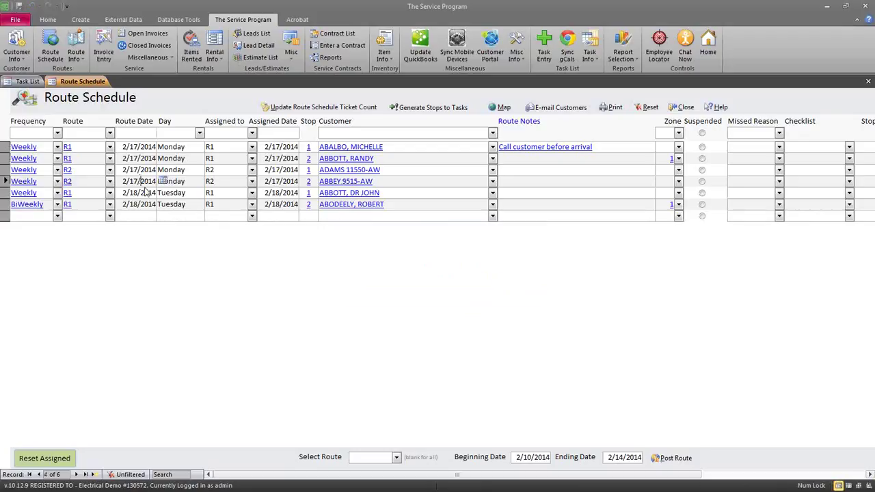
click(76, 55)
click(119, 250)
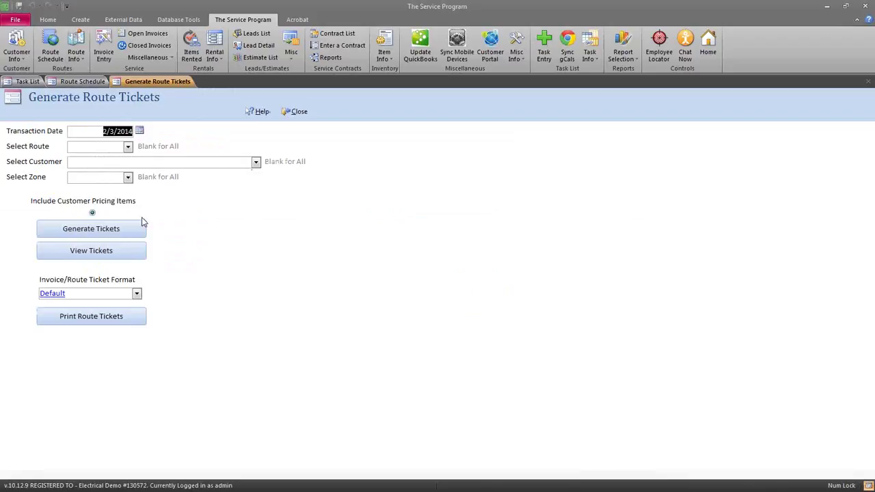
click(139, 131)
click(72, 186)
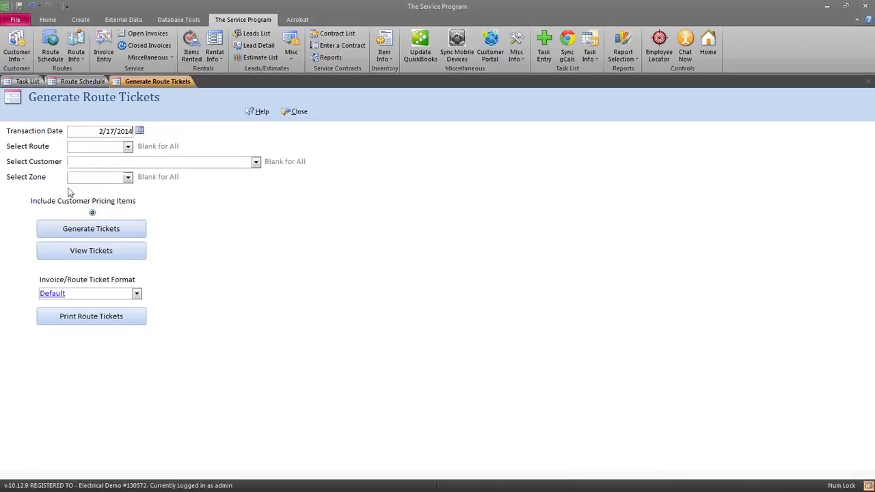
click(82, 228)
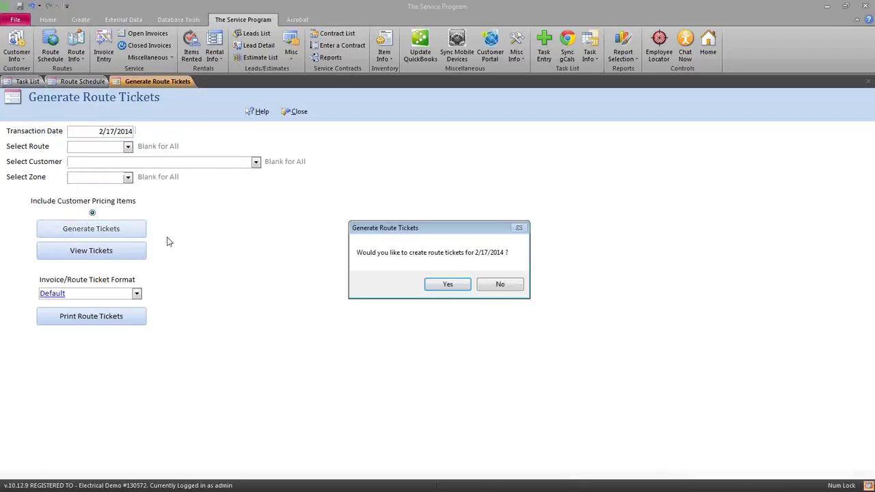
click(453, 284)
click(460, 287)
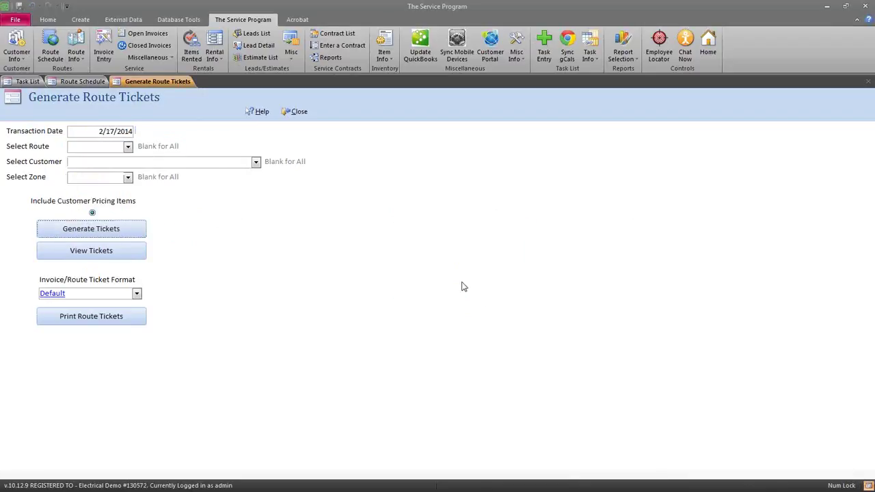
View the generated 2/17/2014 route tickets, and close the ticket list and the ticket generation form
click(115, 254)
click(75, 222)
click(80, 156)
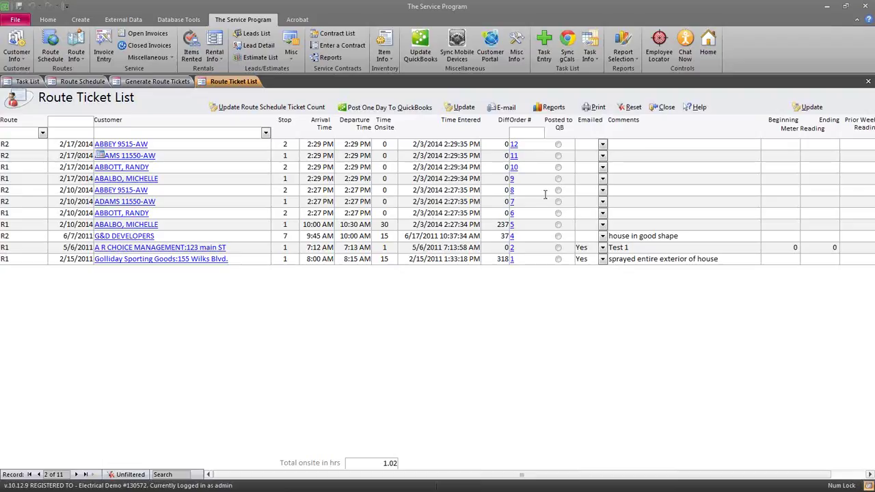
click(667, 107)
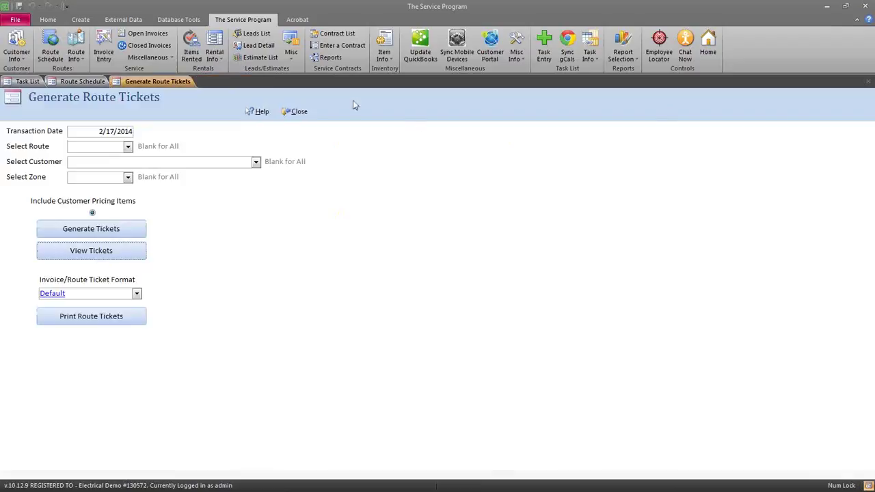
click(286, 113)
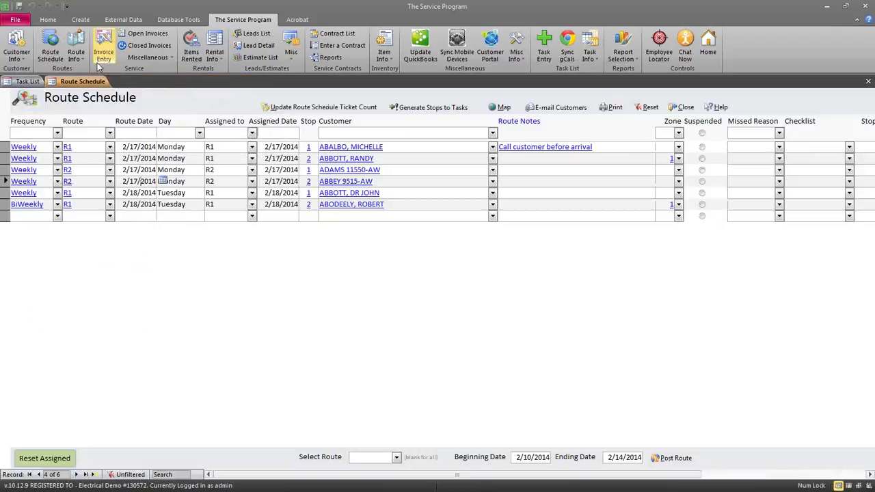
Compare the route schedule with its tickets, examining the number of tickets for the stops from 2/3/2014 to 2/10/2014, and close the comparison
click(84, 58)
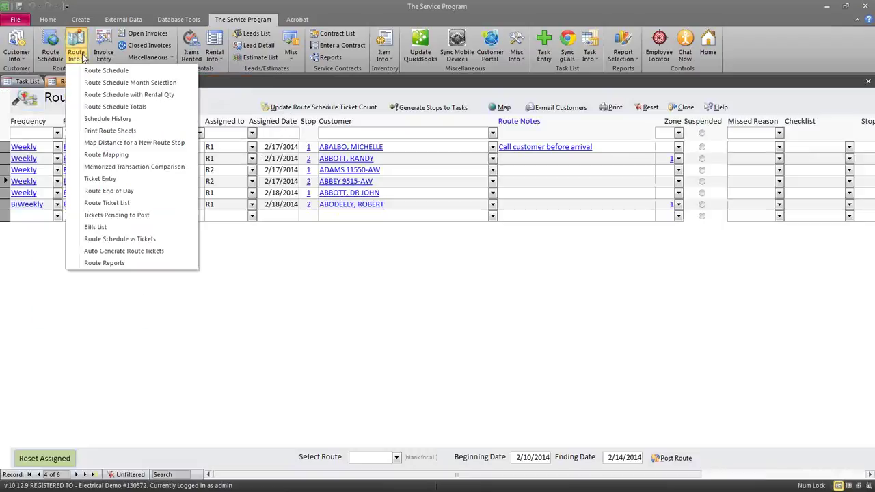
click(137, 240)
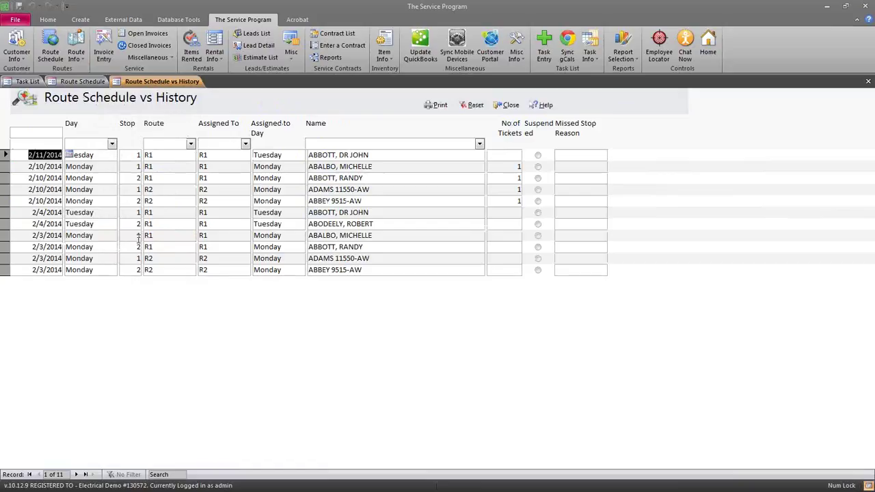
click(517, 167)
click(518, 178)
click(518, 189)
click(518, 201)
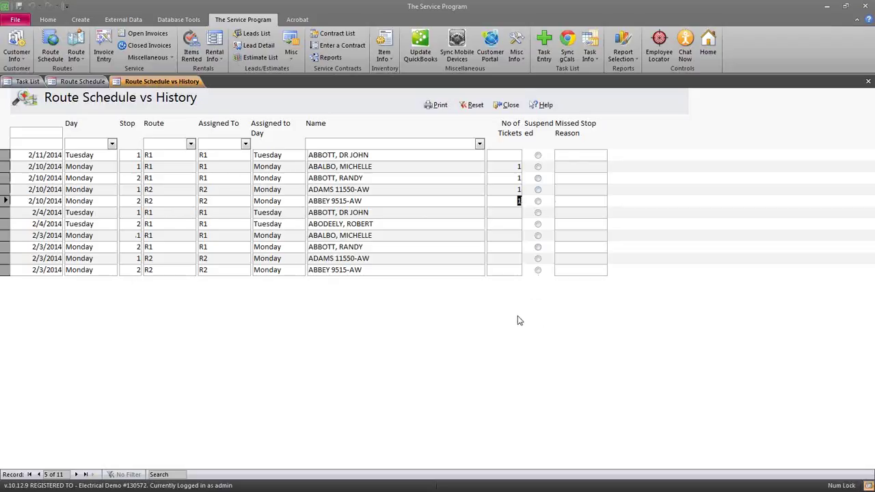
click(507, 213)
click(509, 236)
click(507, 247)
click(498, 259)
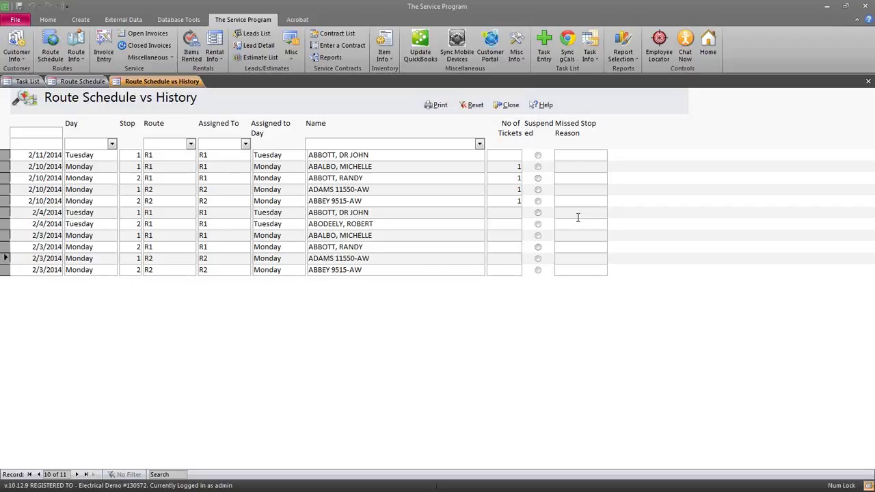
click(510, 106)
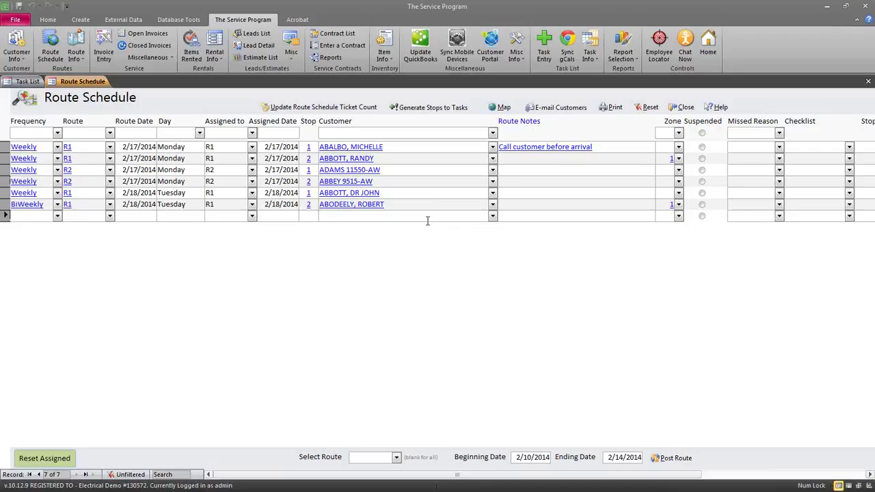
Open the route tickets pending to post and limit them to the date range 2/1/2014 to 2/28/2014
click(76, 55)
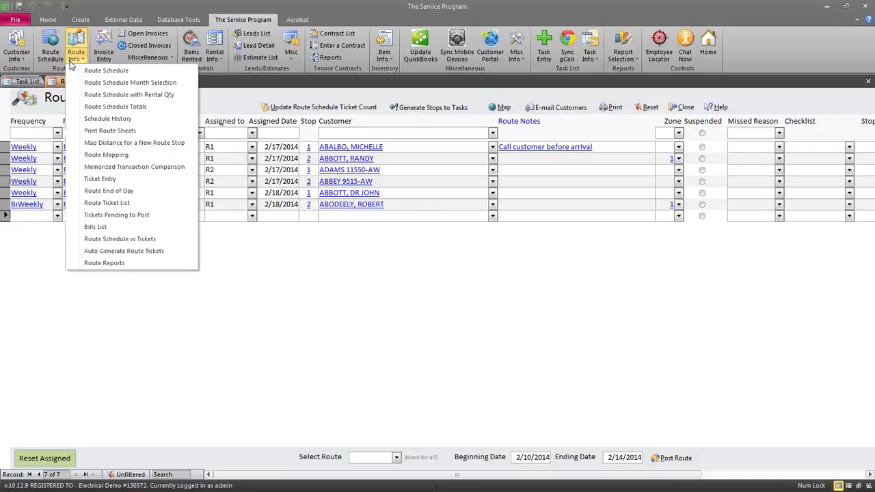
click(126, 217)
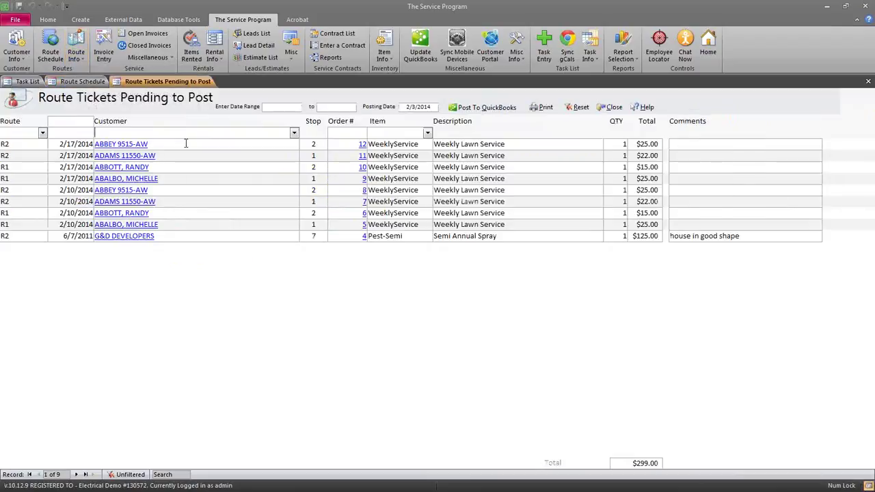
click(281, 107)
click(308, 107)
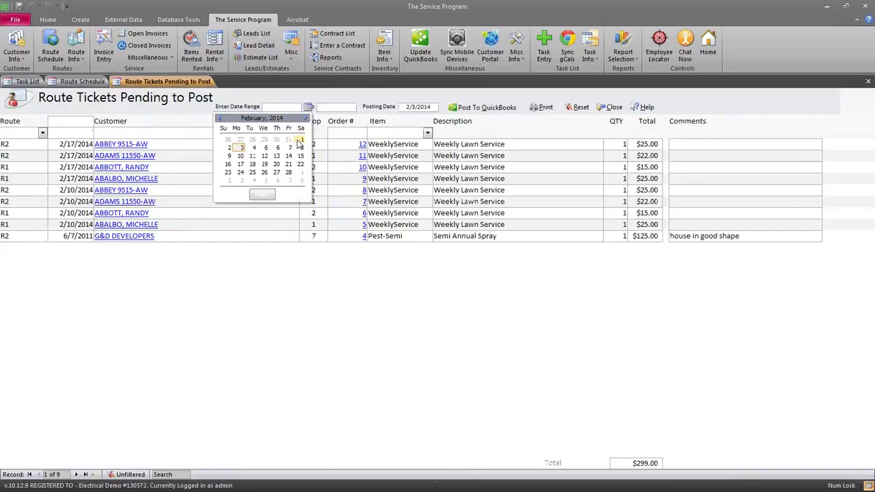
click(299, 140)
click(329, 109)
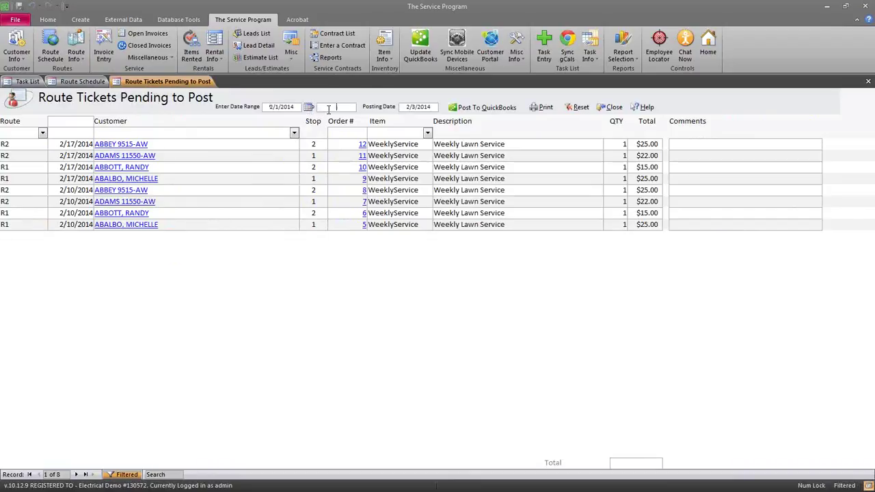
click(363, 107)
click(342, 176)
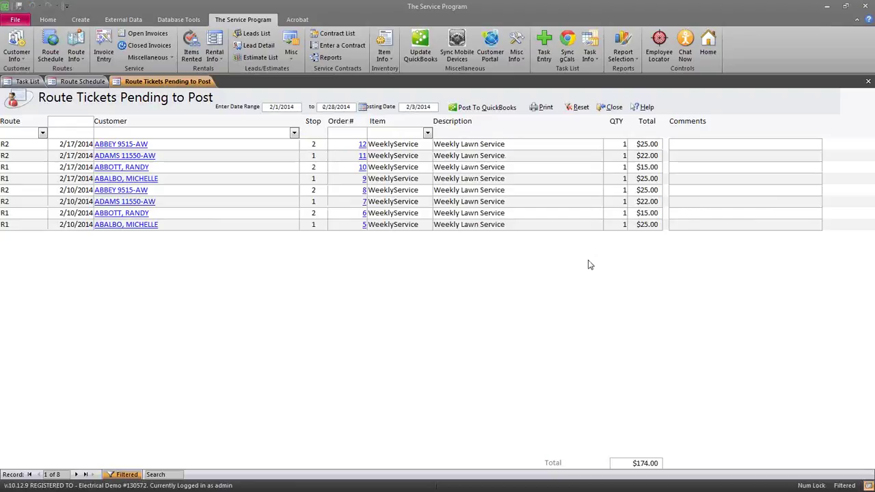
Sort the pending tickets by customer in ascending order, close the list, and reset the route schedule
right_click(227, 168)
click(258, 189)
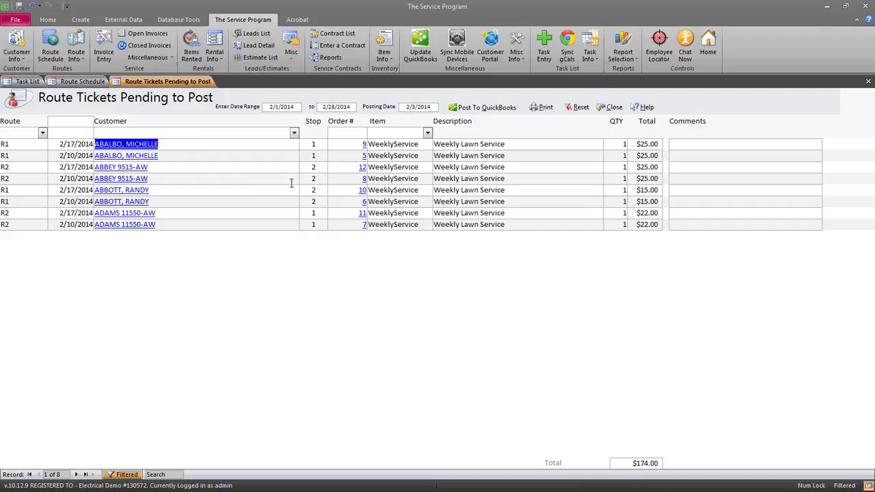
click(232, 155)
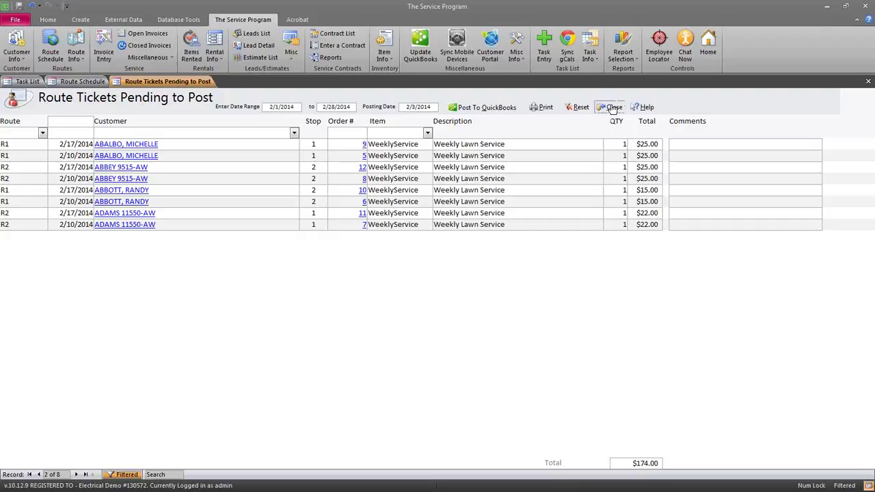
click(613, 108)
click(636, 109)
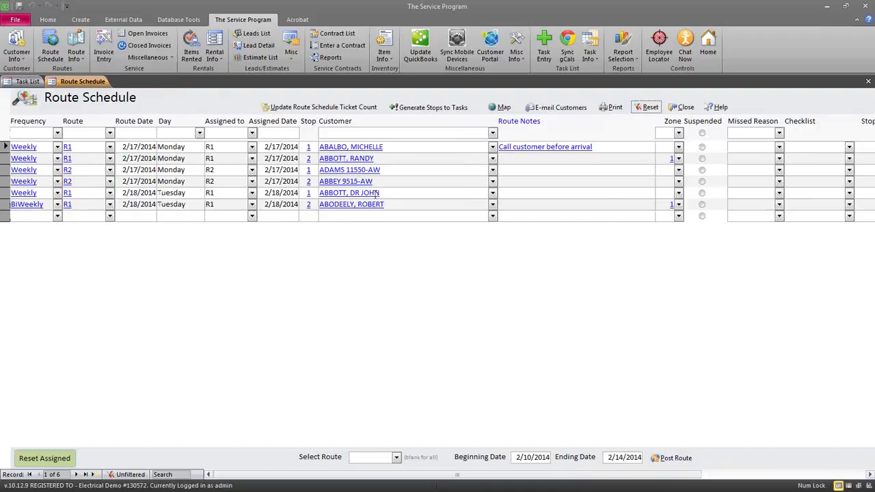
Open the customer memorized transaction list and add an entry for the customer copied from the first stop of the route schedule
click(17, 54)
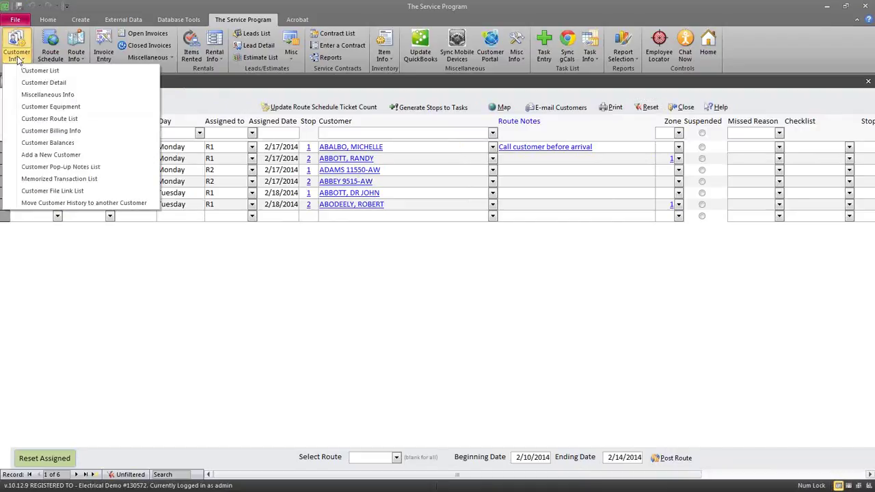
click(68, 182)
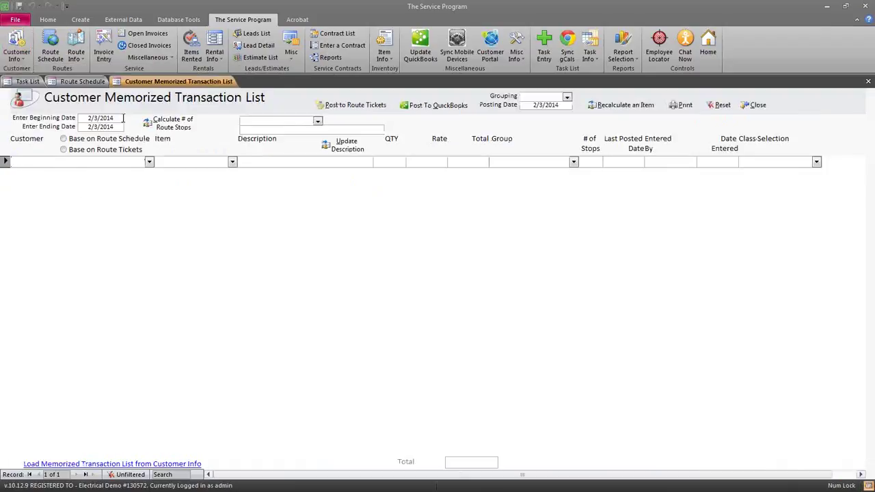
click(85, 82)
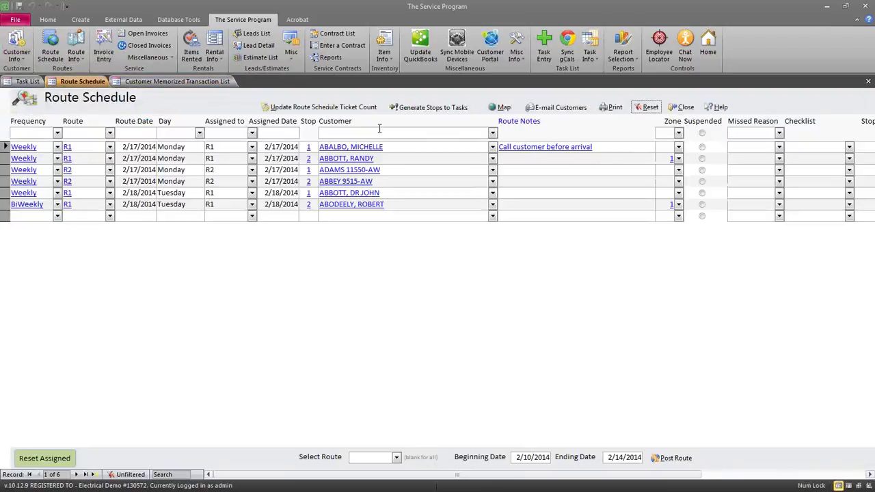
click(399, 146)
key(ctrl+c)
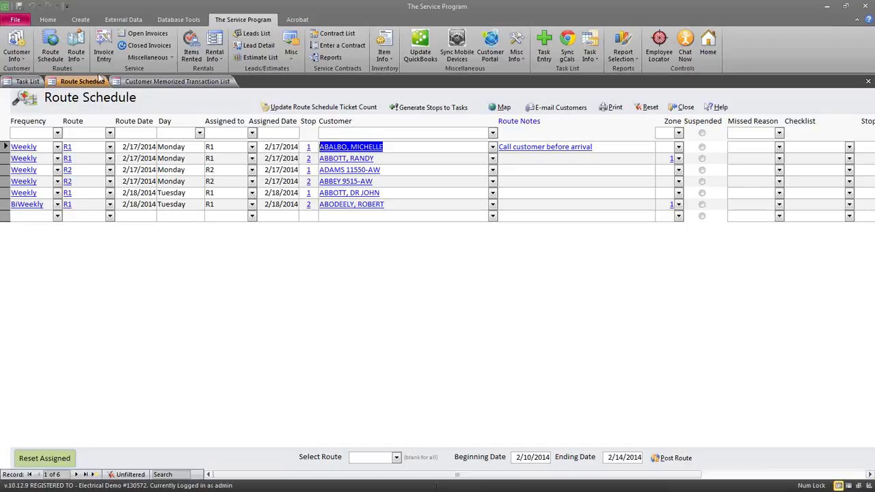
click(117, 81)
click(97, 166)
key(ctrl+v)
Set the new memorized transaction's item to Monthly Cleaning with a rate of $125.00 and save the row
click(172, 162)
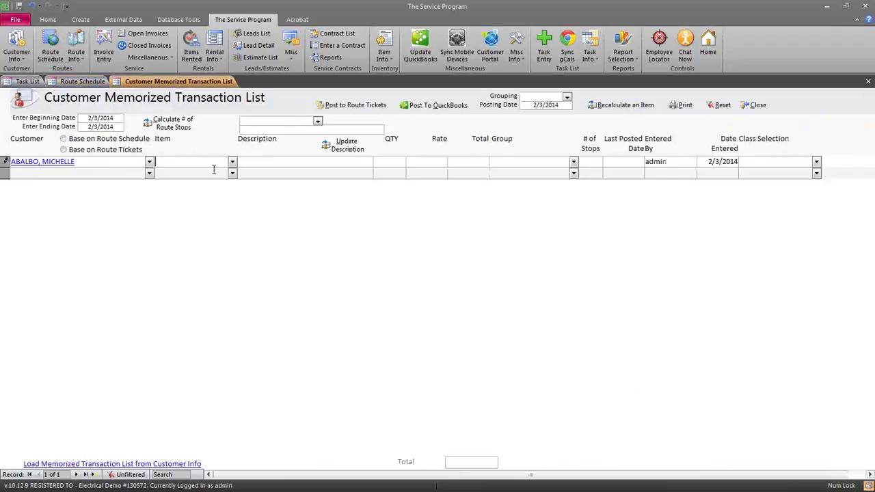
text(Monthly Cleaning)
key(Tab)
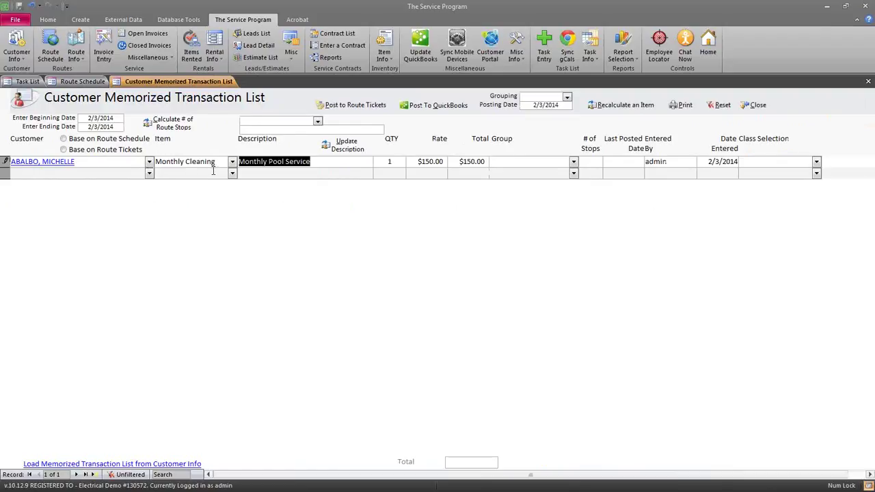
double_click(428, 161)
text(125.00)
key(Tab)
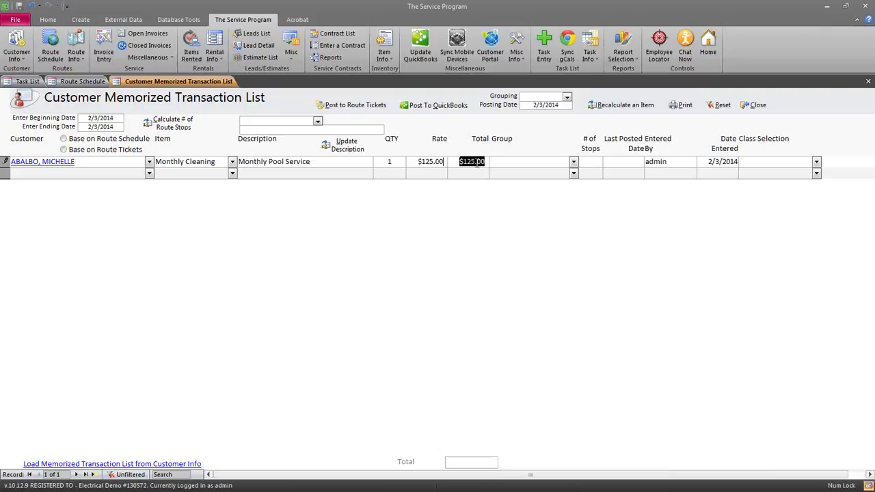
click(307, 174)
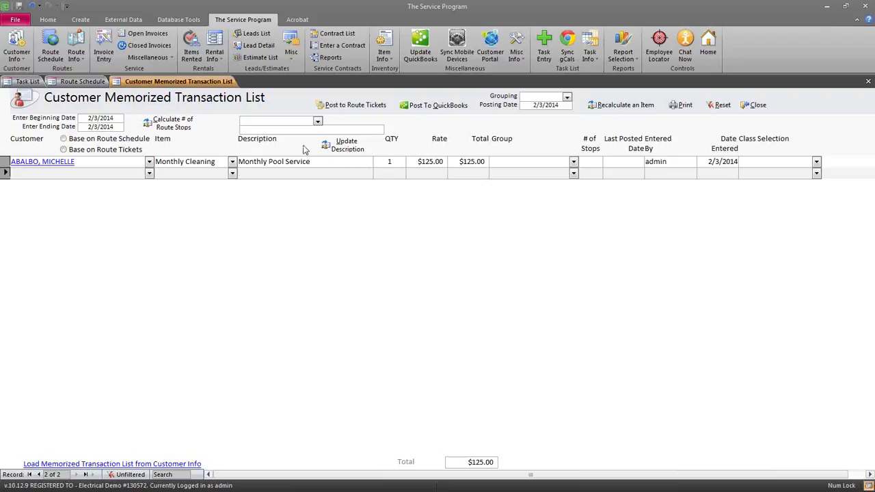
Update the description of all Monthly Cleaning items to "Monthly Service 2/1-2/28"
click(290, 125)
text(Monthly Cleaning)
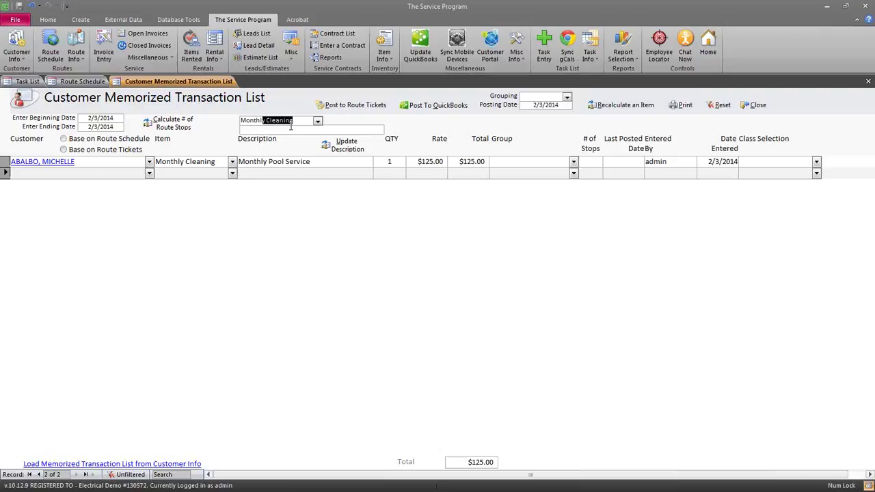
key(Tab)
text(Monthly Service)
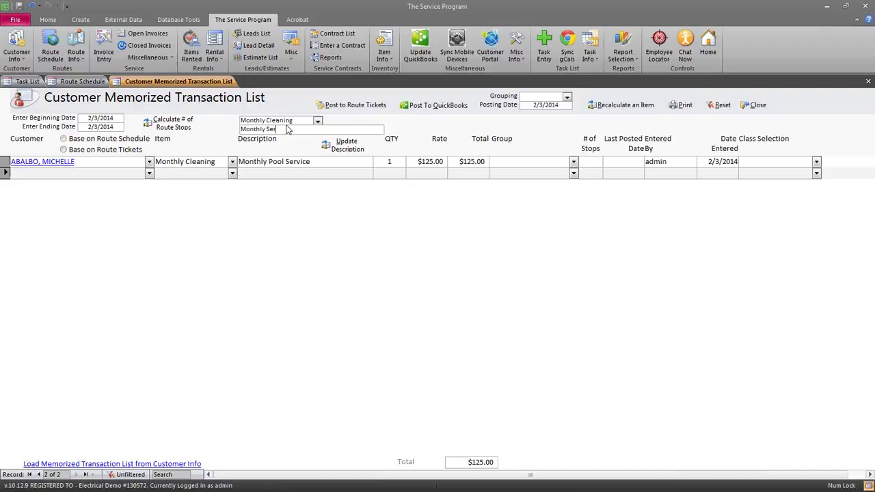
text( 2/1-2/28)
click(354, 149)
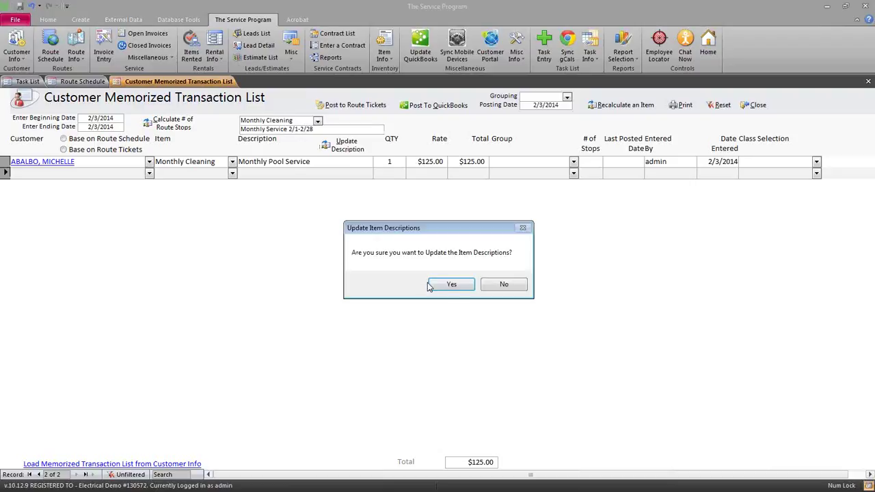
click(451, 285)
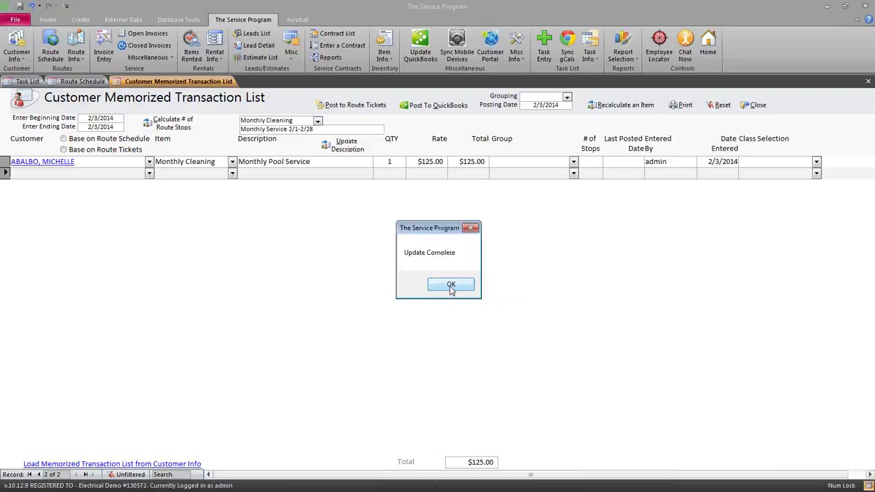
click(450, 287)
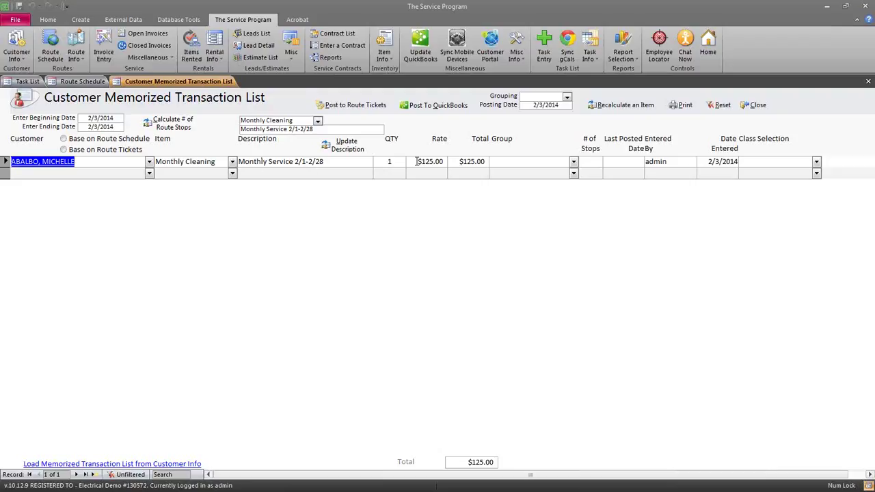
Set the memorized transaction's rate to $25.00 and save the row
drag(417, 162, 445, 162)
text(25.00)
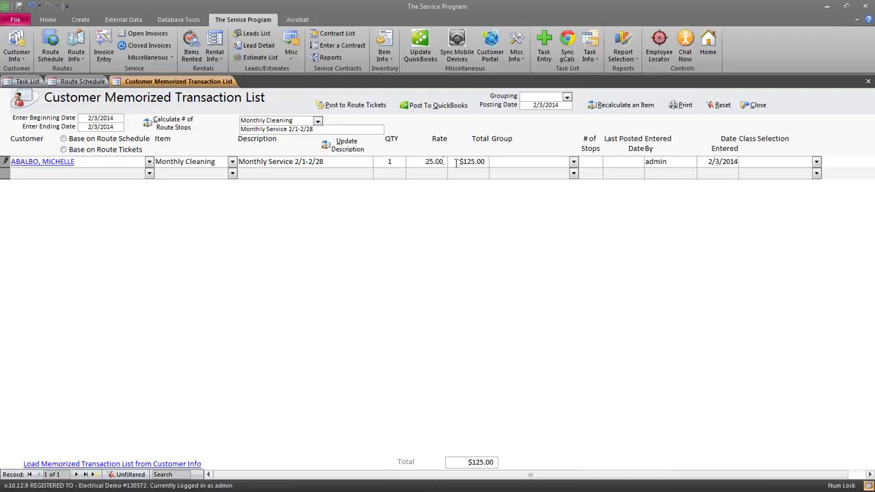
key(Tab)
click(449, 178)
Base the stop count on the route schedule with a beginning date of 2/1/2014 and an ending date of 2/28/2014
click(102, 138)
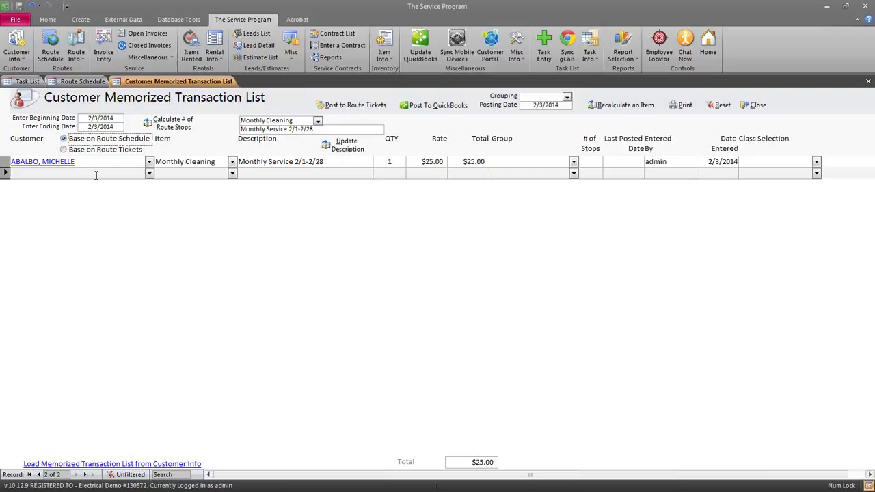
click(105, 117)
click(130, 118)
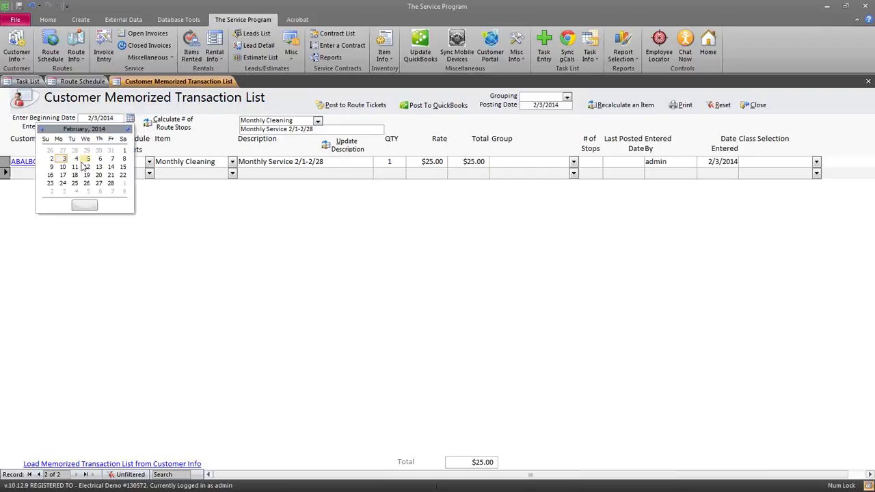
click(123, 150)
click(92, 127)
click(130, 127)
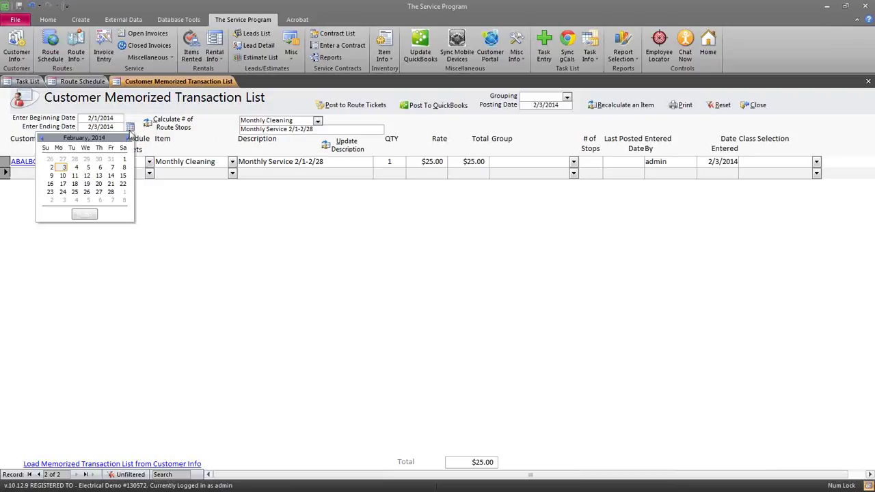
click(112, 191)
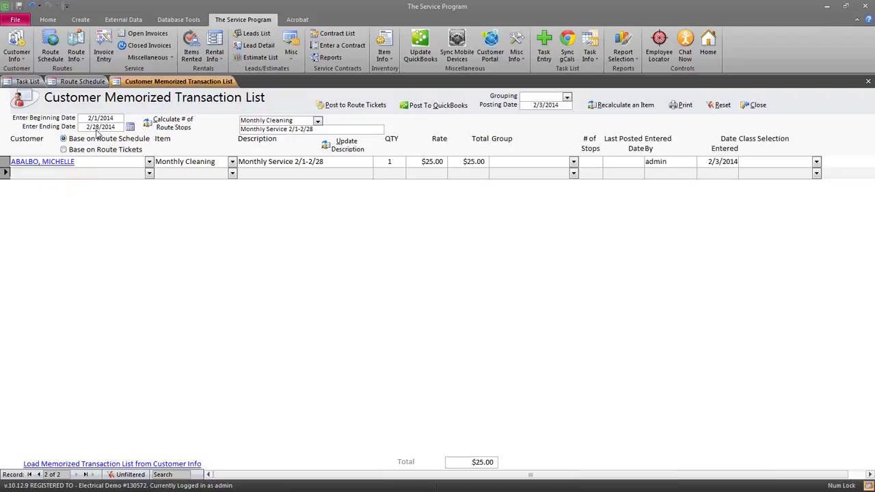
Calculate the number of route stops for the memorized transaction and confirm the update
click(174, 128)
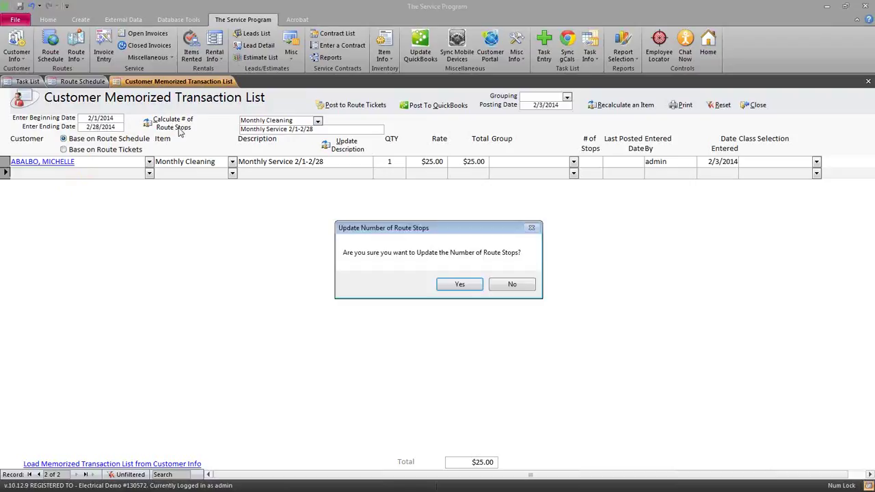
click(456, 284)
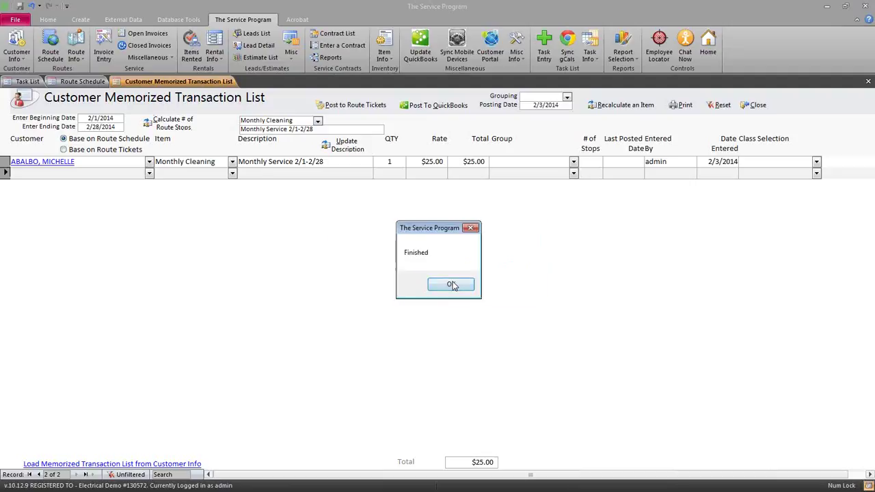
click(454, 285)
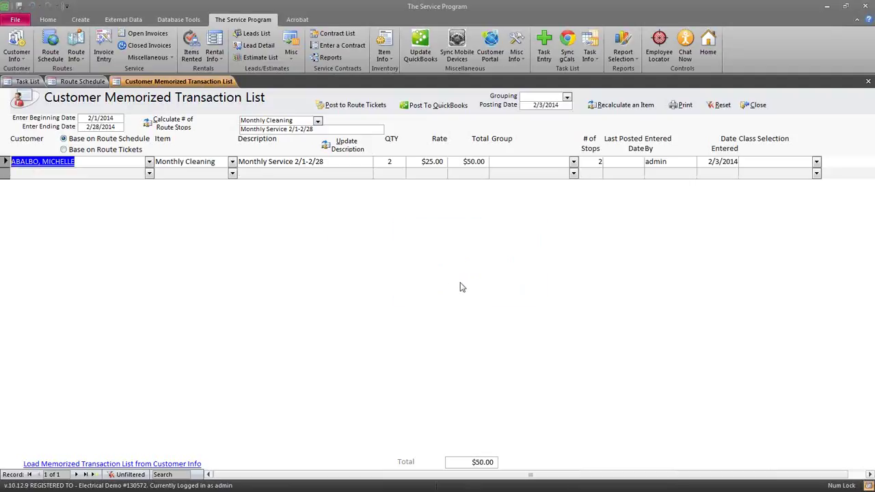
click(591, 162)
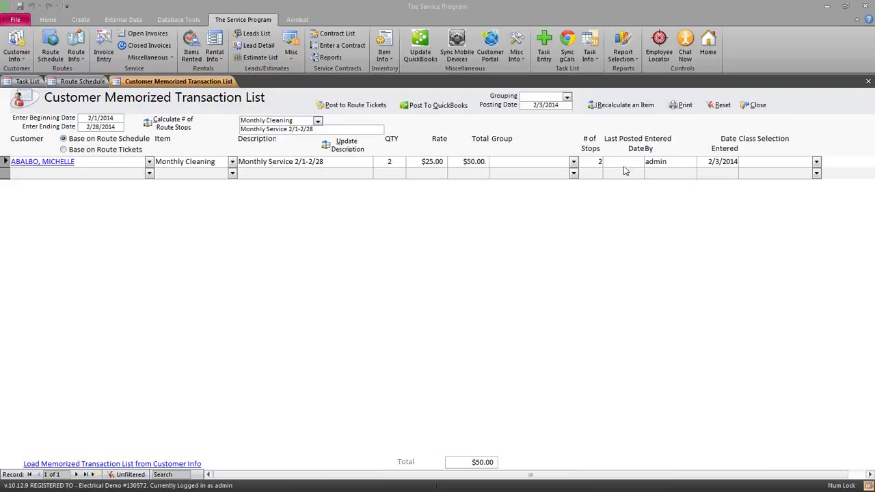
Change the memorized transaction's item to WeeklyService and save the row
click(217, 164)
text(WeeklyService)
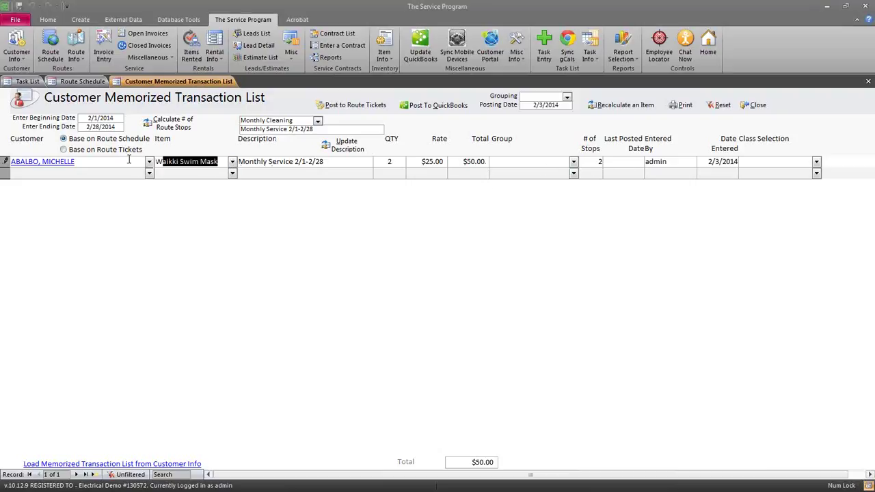
key(Tab)
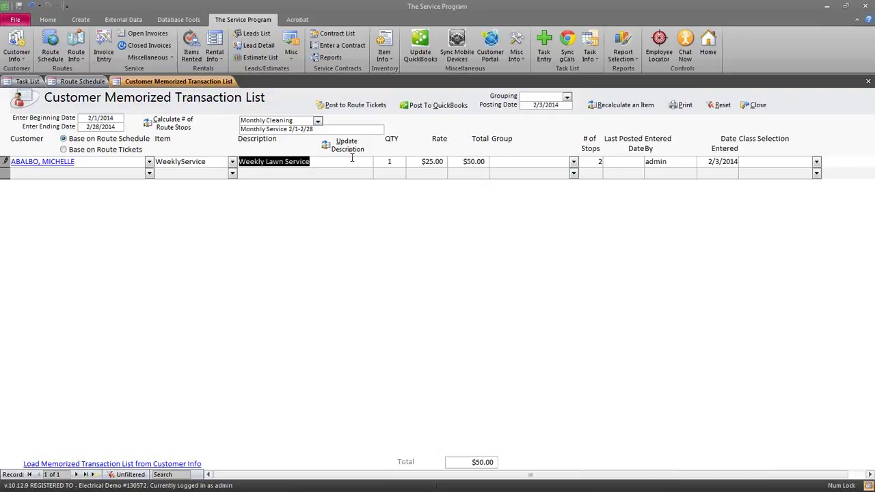
click(318, 172)
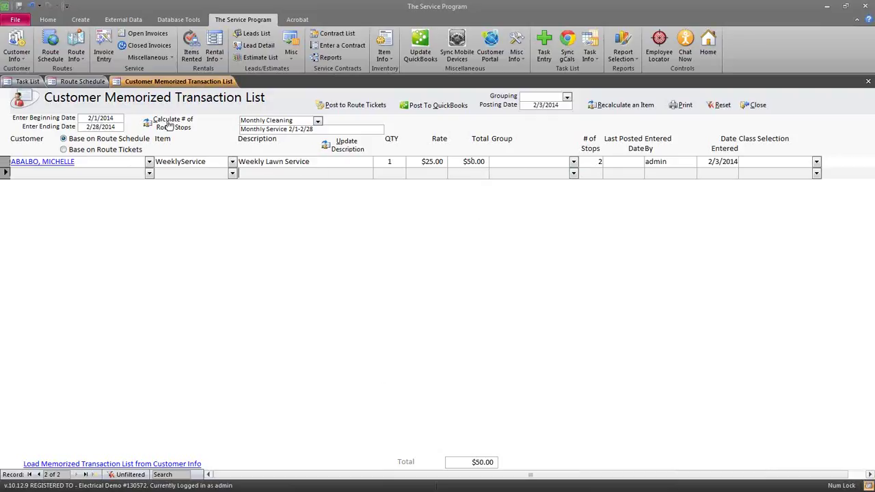
Recalculate the number of route stops for the WeeklyService transaction and close the memorized transaction list
click(152, 134)
click(447, 285)
click(451, 286)
click(390, 162)
click(545, 173)
click(753, 106)
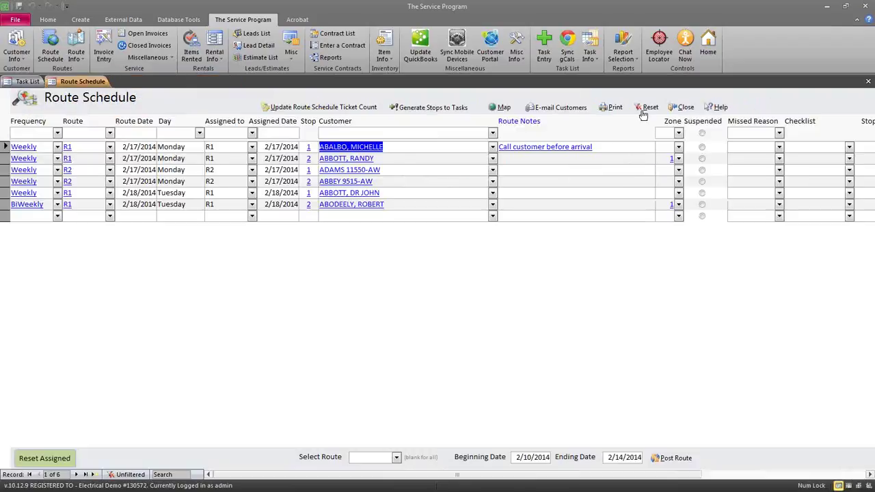
Reset the route schedule and reassign the two R2 stops to route R1
click(646, 108)
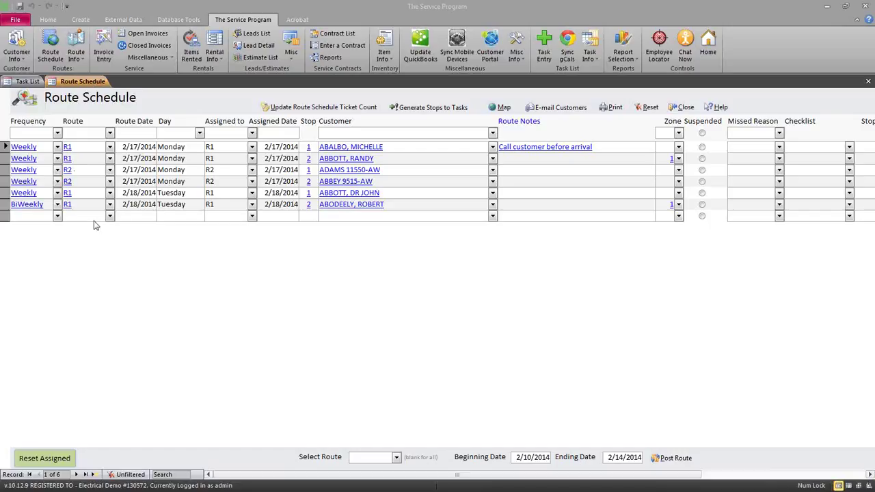
click(110, 170)
click(104, 186)
click(109, 182)
click(102, 193)
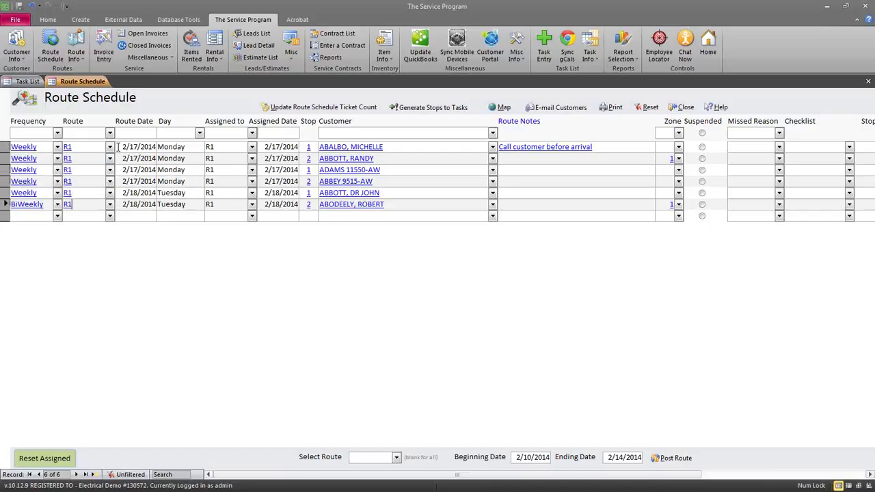
Set the route date of the two Tuesday stops to 2/17/2014 by copying the value from the row above
click(117, 147)
click(121, 182)
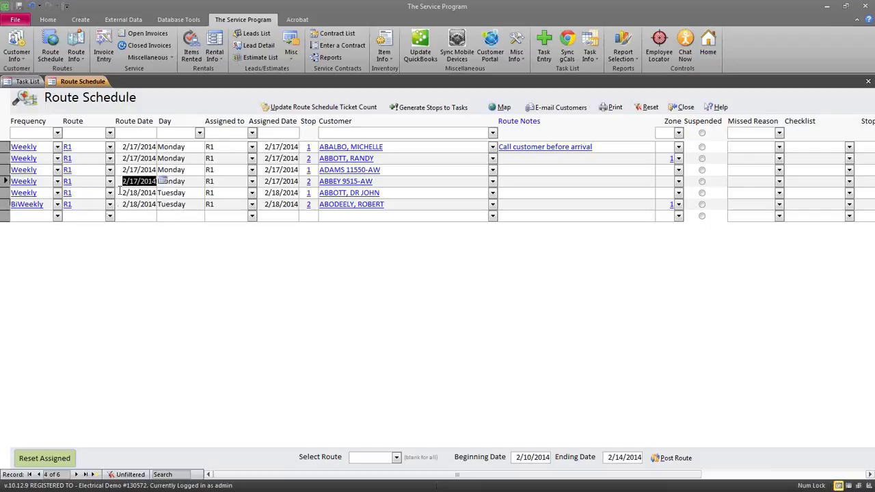
click(127, 193)
key(ctrl+apostrophe)
click(164, 204)
click(128, 204)
key(ctrl+apostrophe)
click(164, 203)
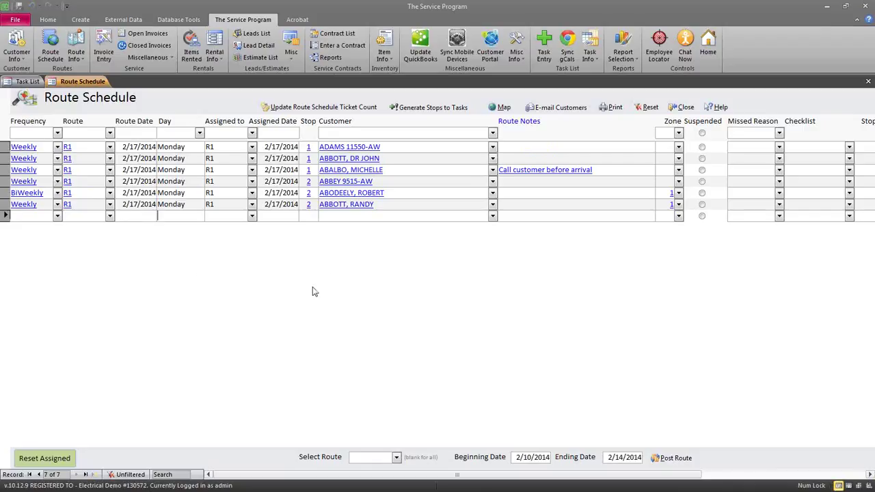
Filter the route schedule to stops assigned to R1 with an assigned date of 2/17/2014
click(252, 133)
click(260, 149)
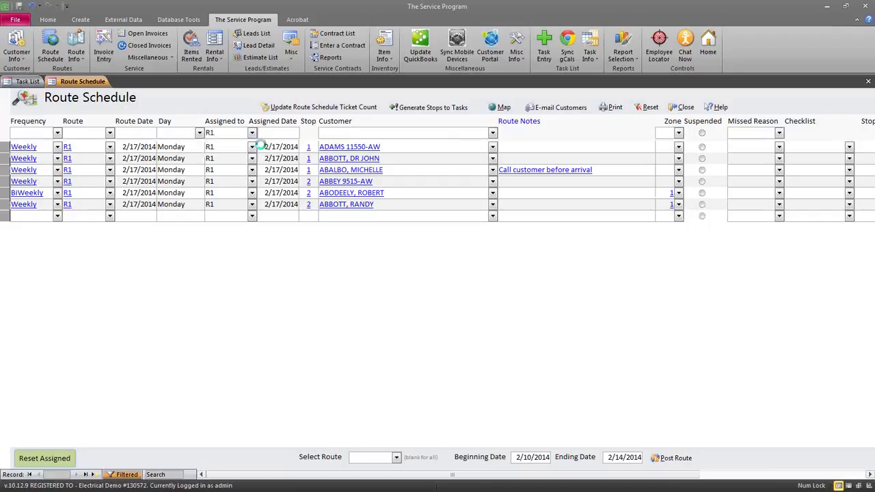
click(305, 133)
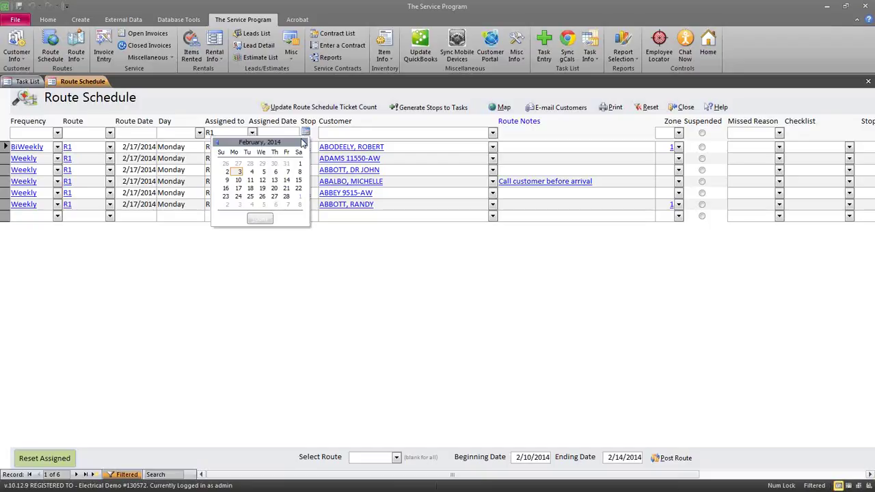
click(240, 194)
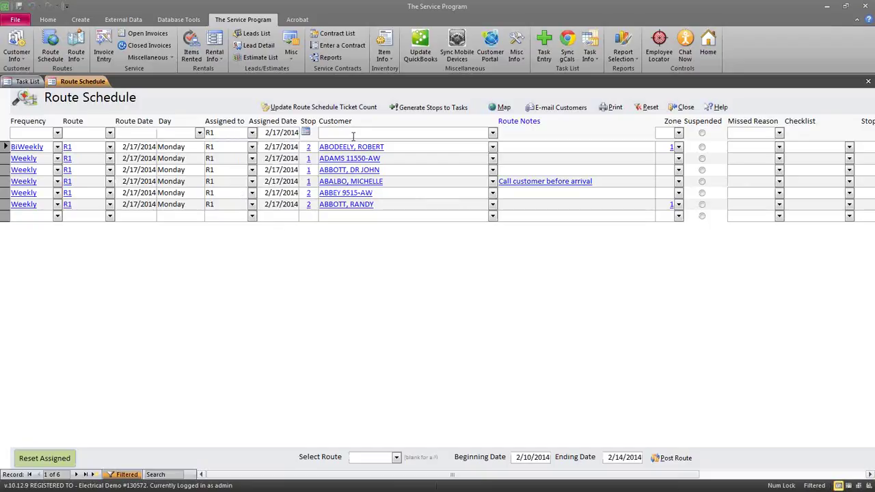
Map the filtered stops in MapPoint, identify the final Georgia stop in the route planner, and close the map
click(506, 108)
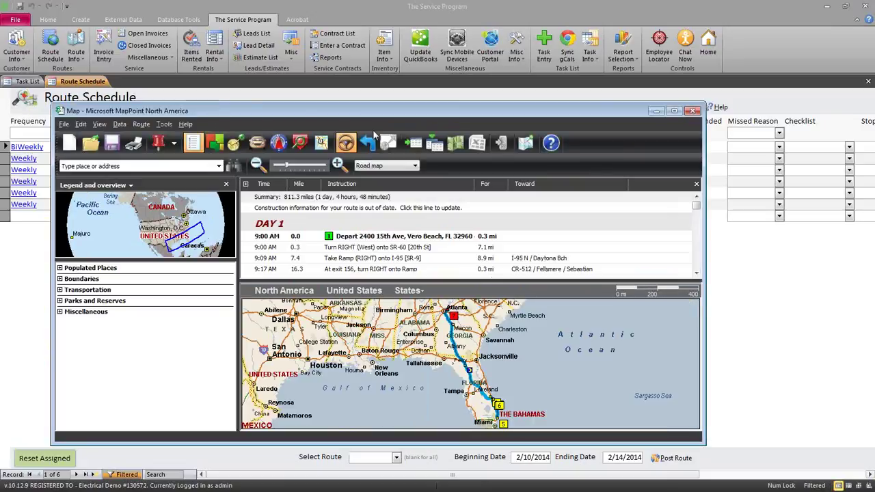
double_click(382, 110)
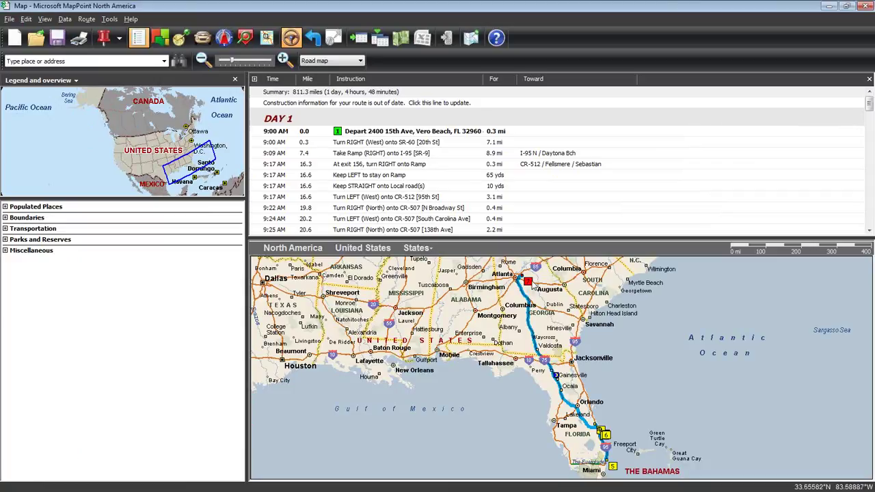
click(530, 287)
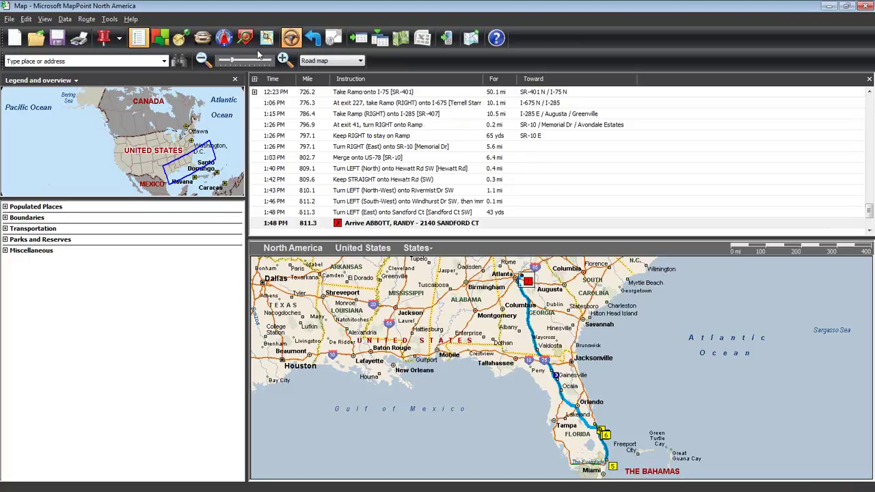
click(207, 41)
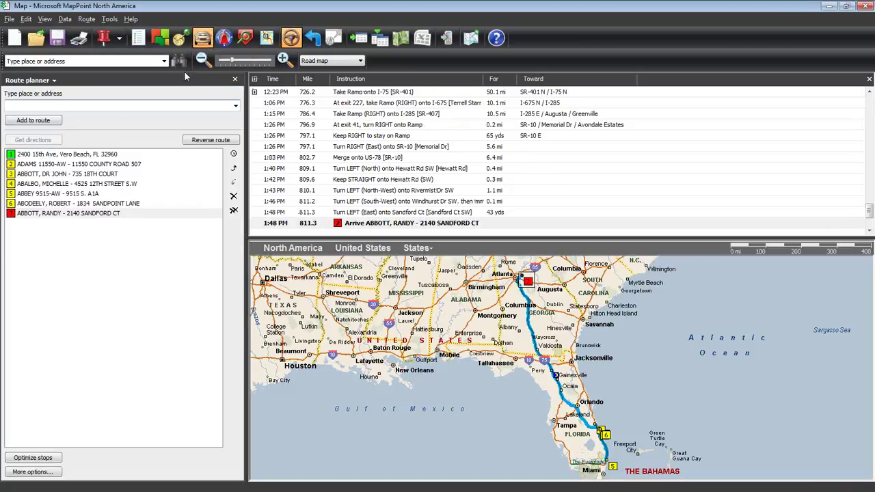
click(94, 213)
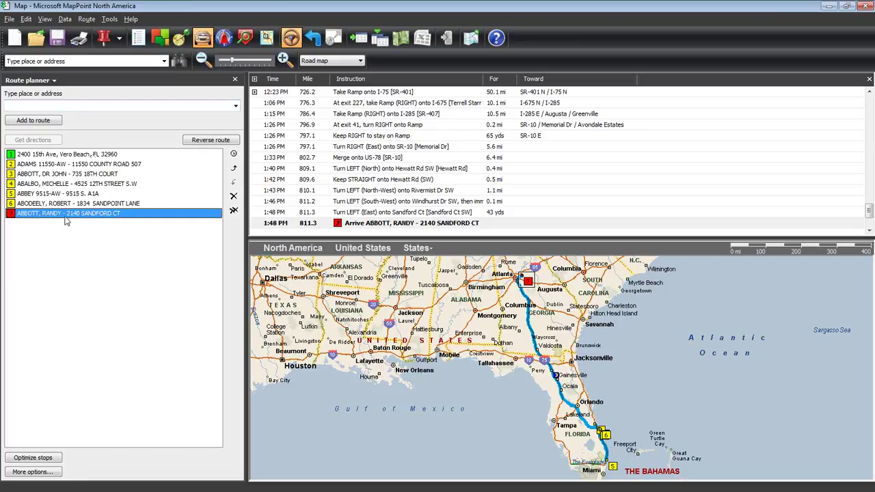
drag(420, 8, 874, 79)
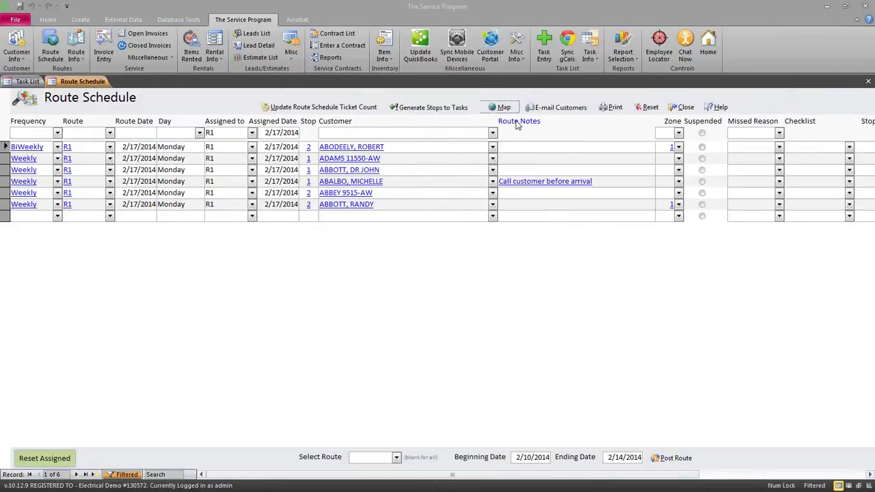
Show stop addresses in the route schedule, then search for itouchmaps in Chrome and open iTouchMap's latitude and longitude page
click(518, 124)
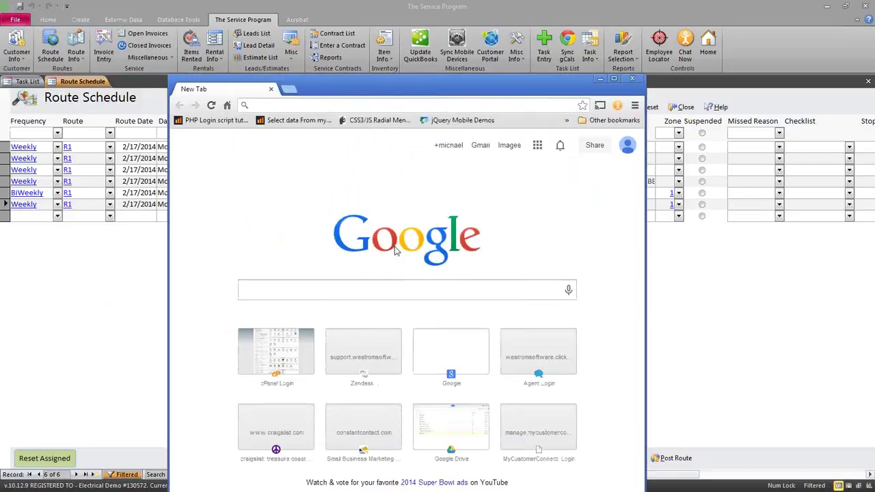
text(i)
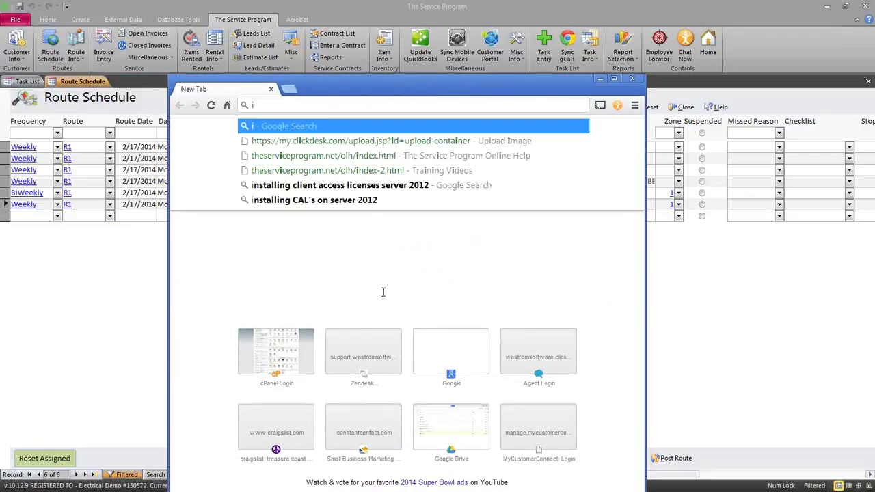
text(touchmaps)
key(Return)
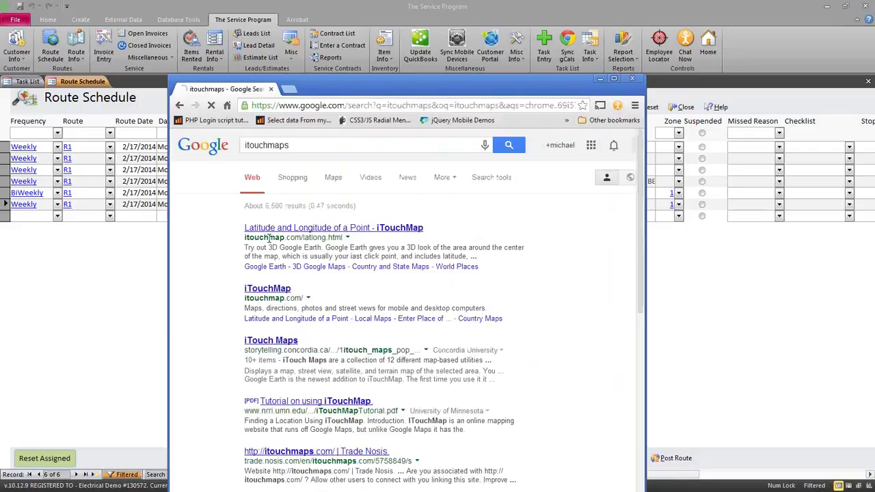
click(301, 233)
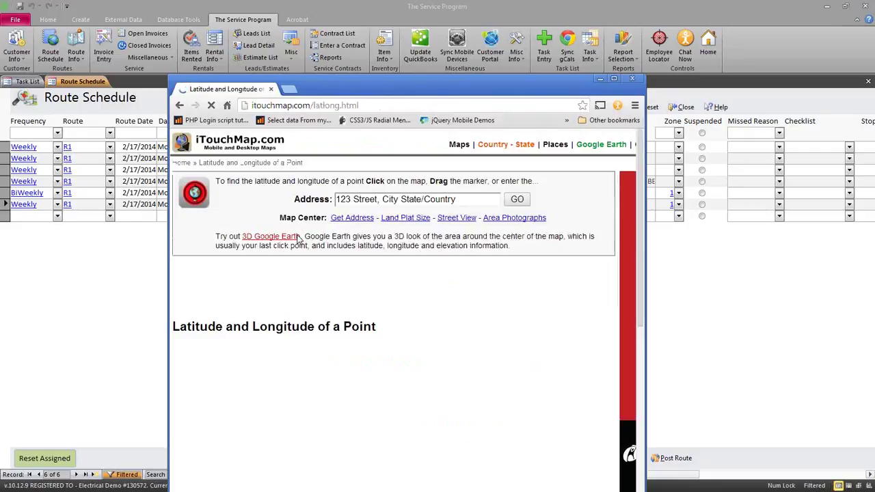
Copy the last stop's street address from the route schedule into iTouchMap and look up its latitude and longitude
drag(392, 77, 261, 42)
drag(564, 204, 455, 205)
key(ctrl+c)
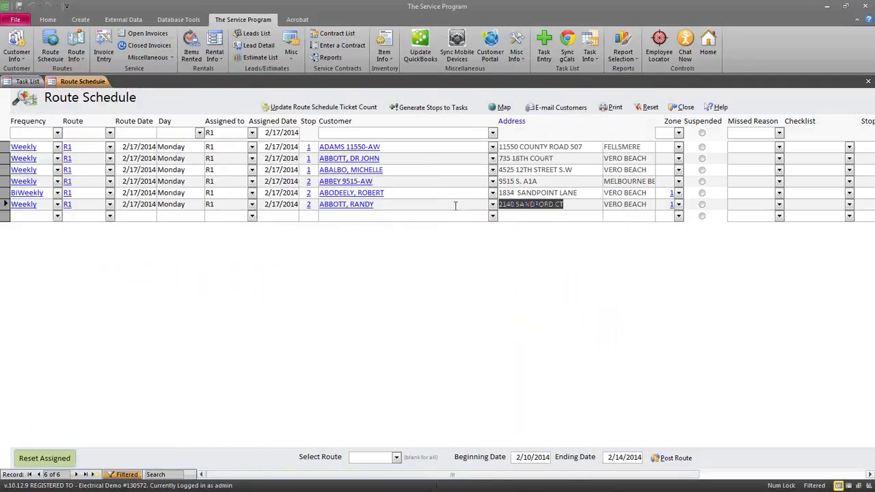
key(alt+Tab)
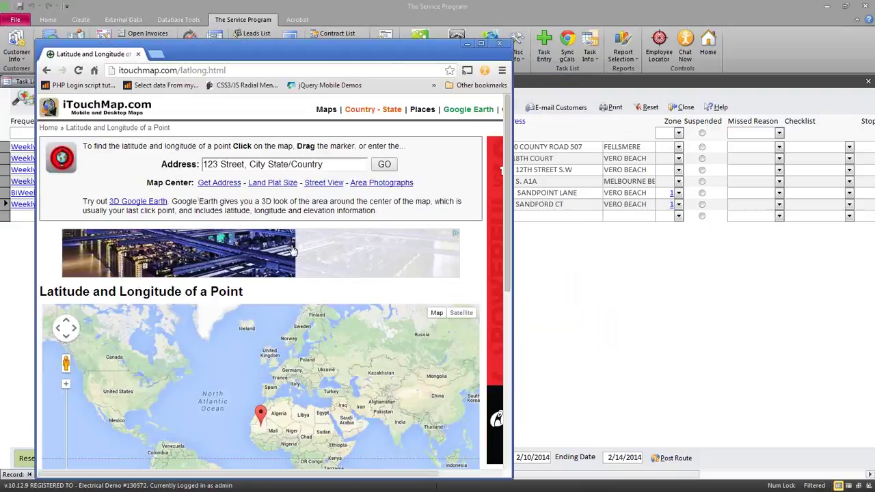
click(305, 166)
key(ctrl+v)
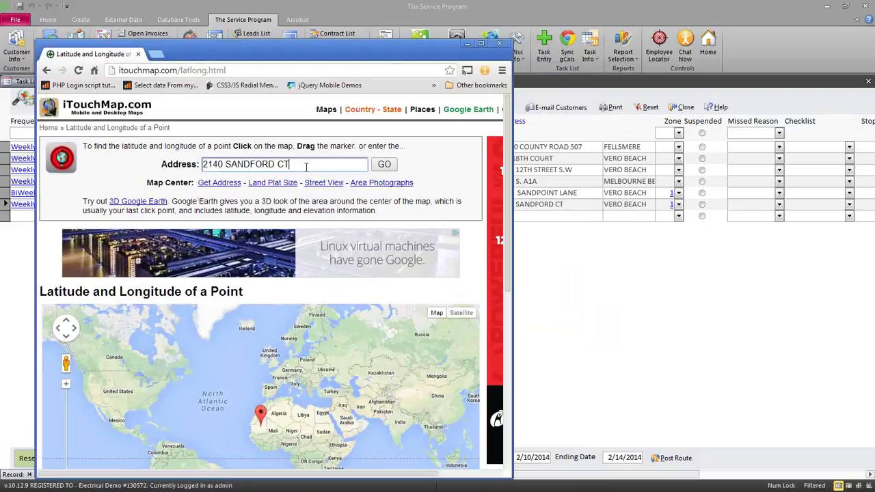
click(385, 165)
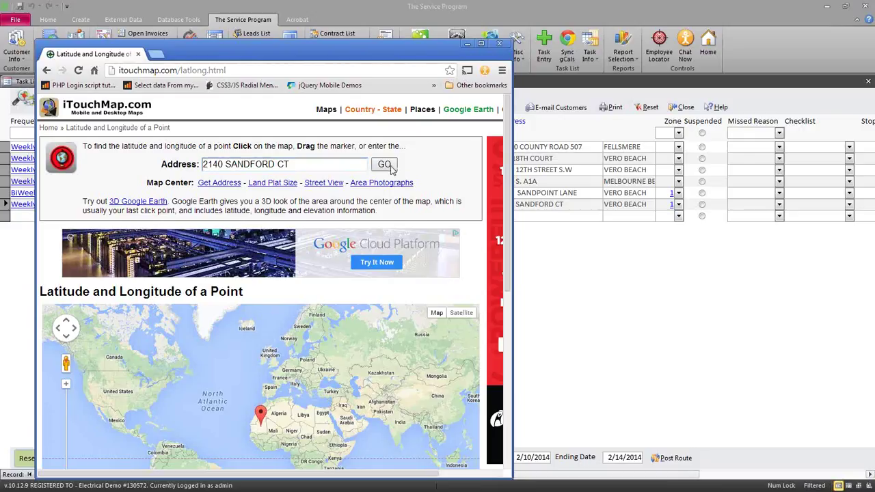
click(260, 414)
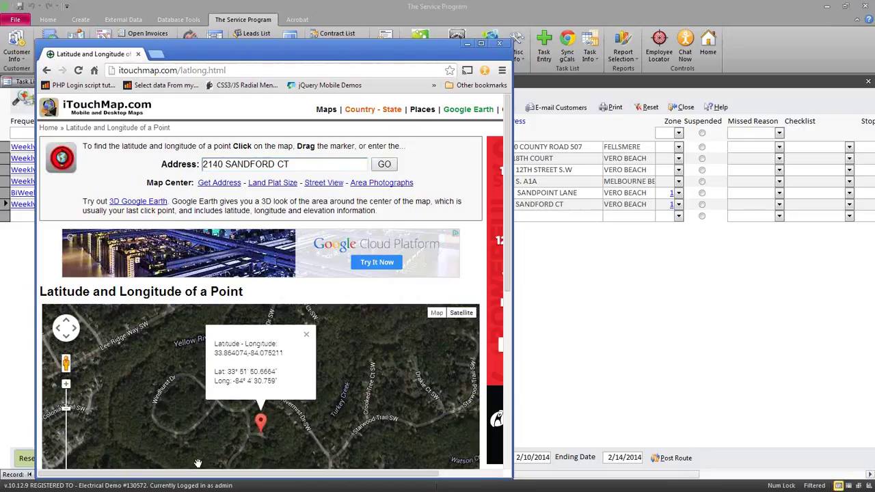
Add vero beach to the street address in iTouchMap and look up its location again
scroll(200, 433, down, 2)
click(304, 167)
text(vero beach)
key(Return)
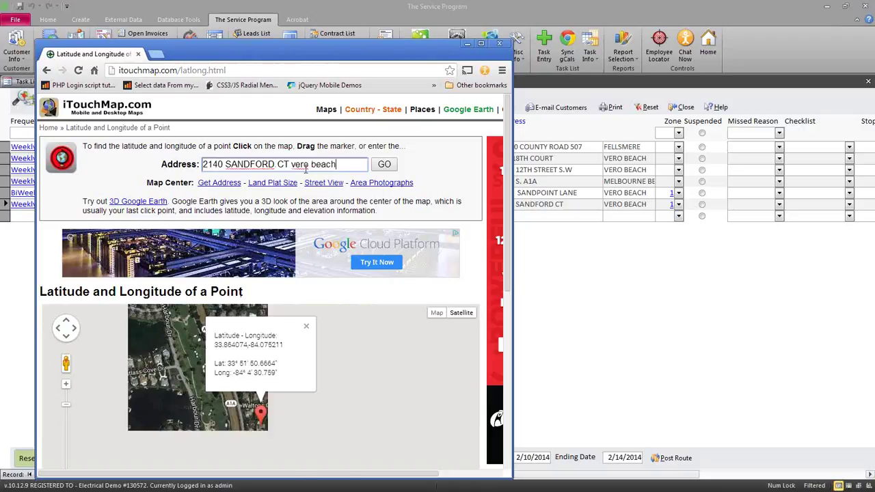
Copy the latitude 33.864074 from iTouchMap into the Lat field of the last stop's customer record
drag(214, 345, 248, 350)
key(ctrl+c)
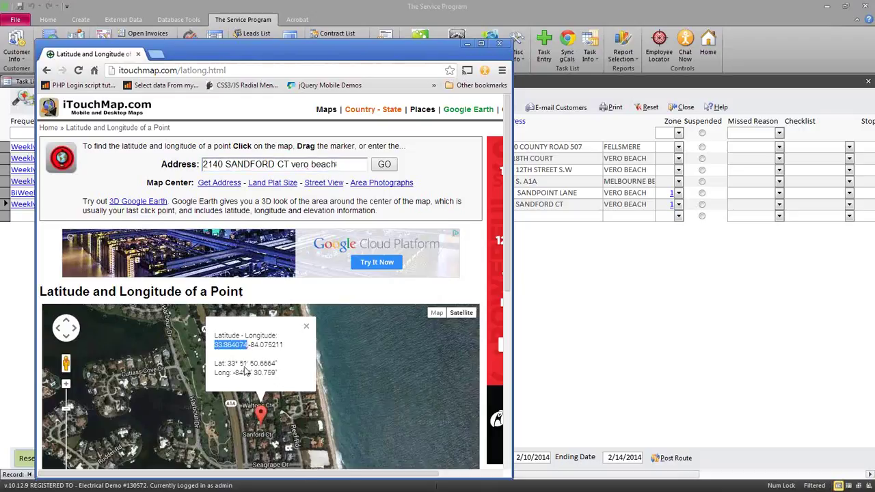
click(523, 219)
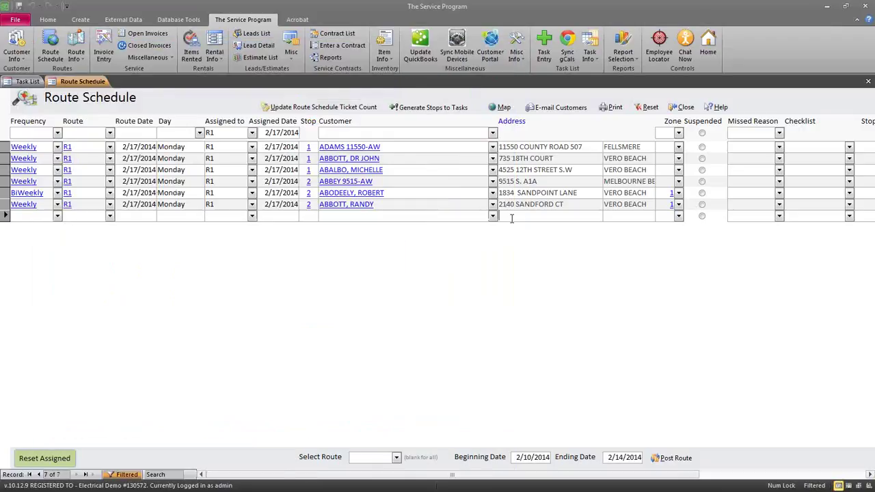
click(369, 205)
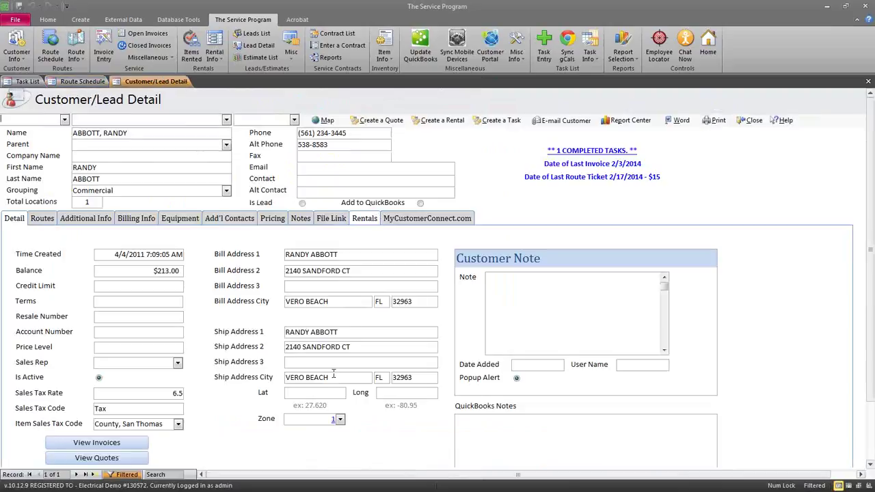
click(333, 392)
key(ctrl+v)
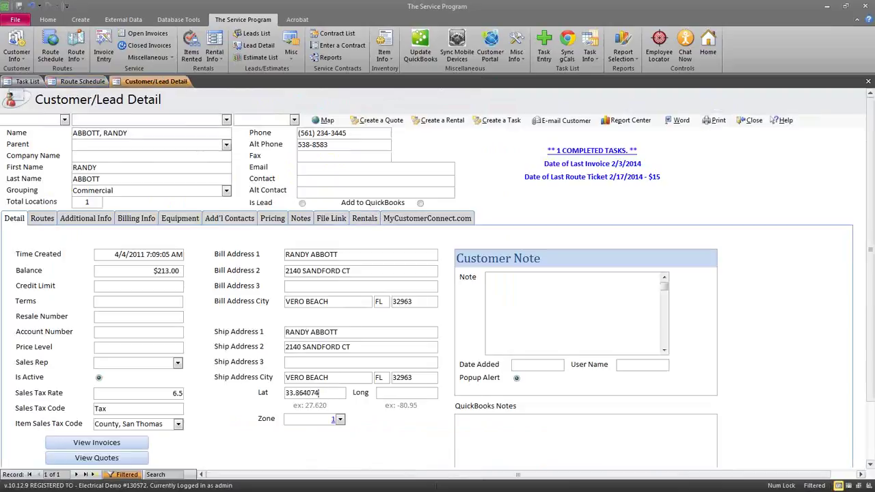
Copy the longitude -84.075211 from iTouchMap into the customer's Long field and close the record
key(alt+Tab)
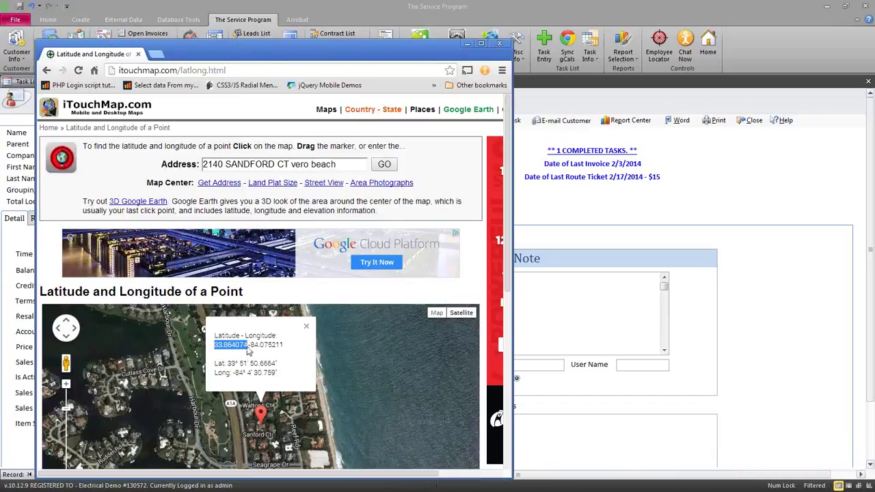
drag(250, 347, 288, 351)
key(ctrl+c)
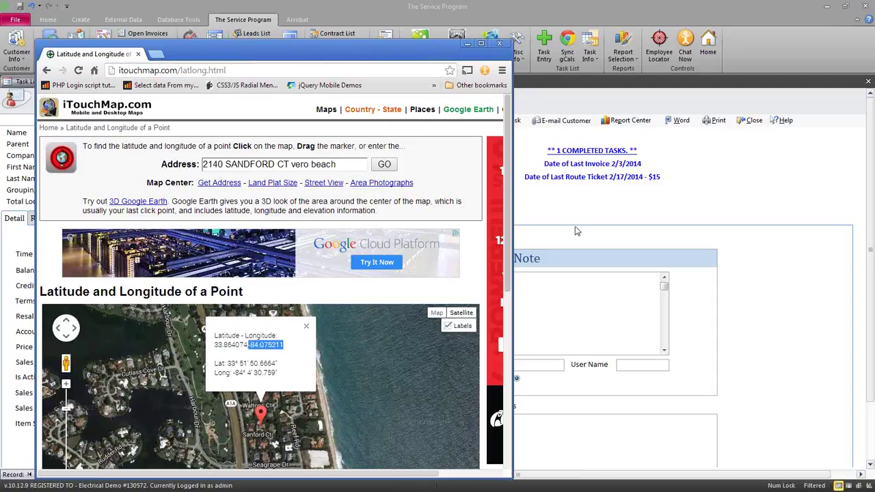
click(576, 230)
click(414, 389)
key(ctrl+v)
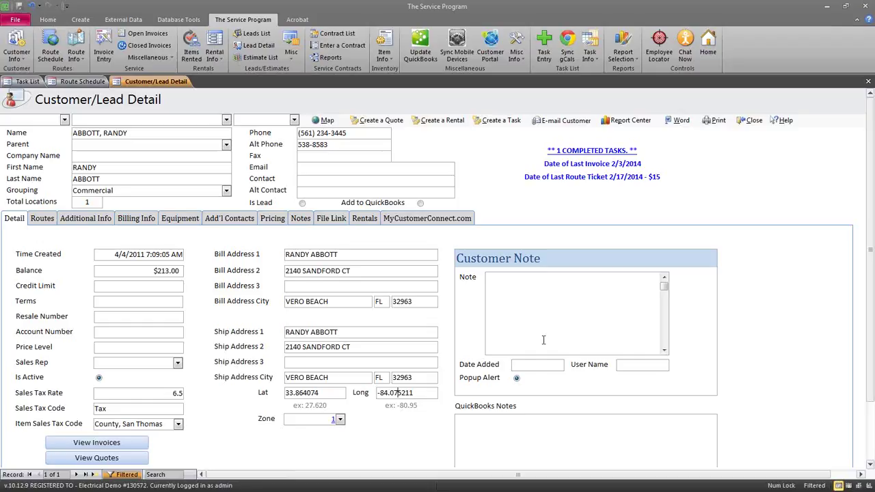
click(751, 120)
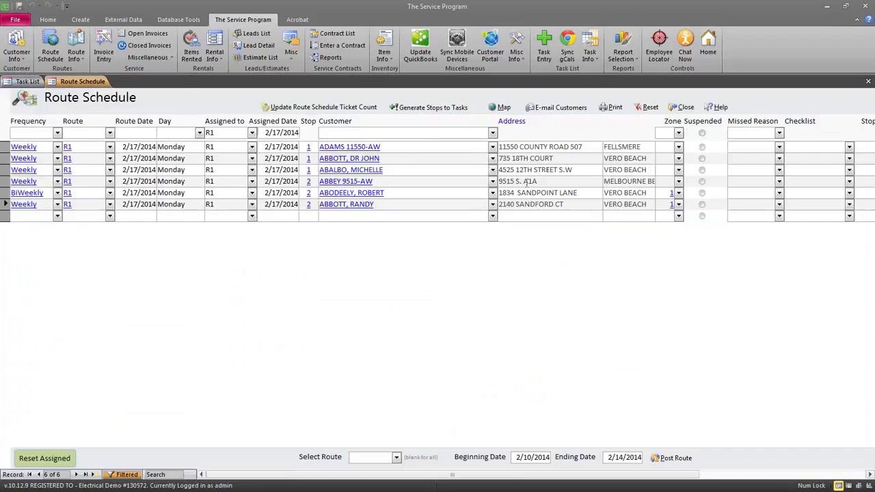
Map the filtered route stops in MapPoint again and locate the final stop in the route planner and on the map
click(492, 204)
click(431, 216)
click(431, 216)
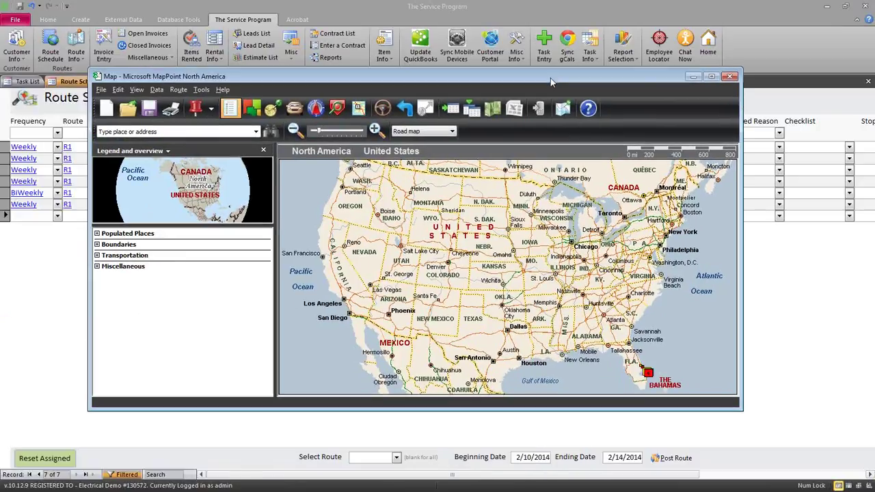
double_click(550, 78)
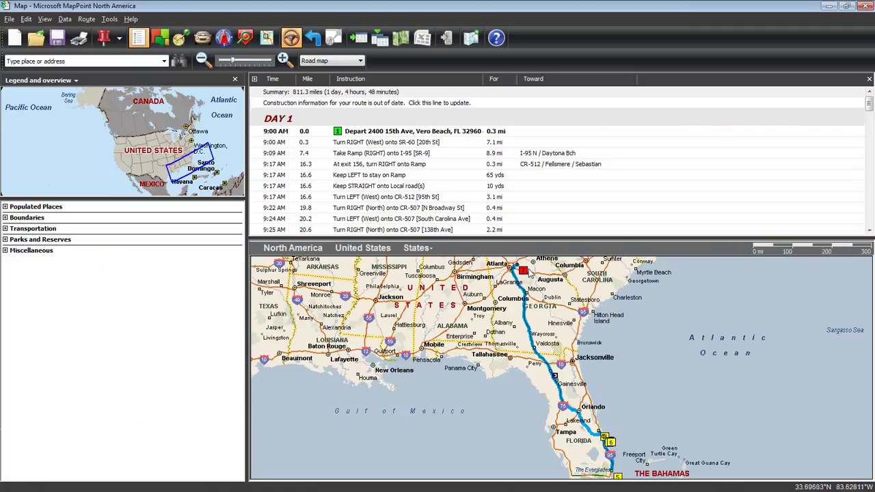
click(524, 271)
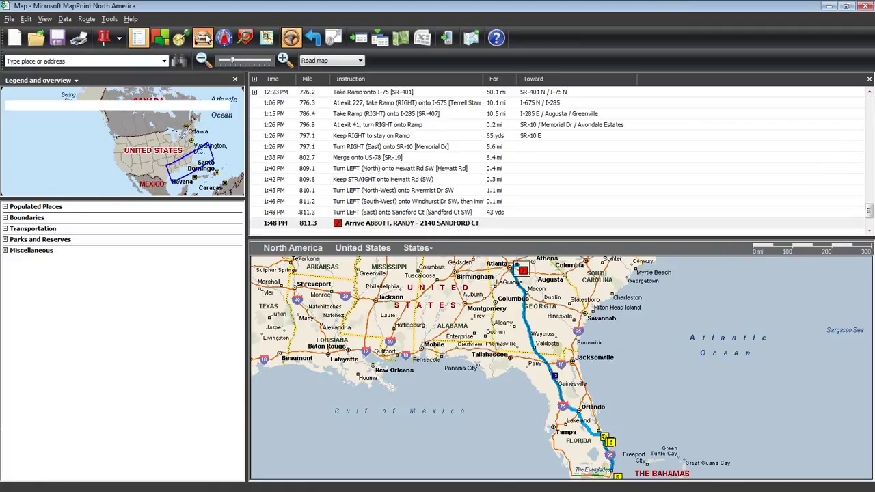
click(205, 38)
click(73, 217)
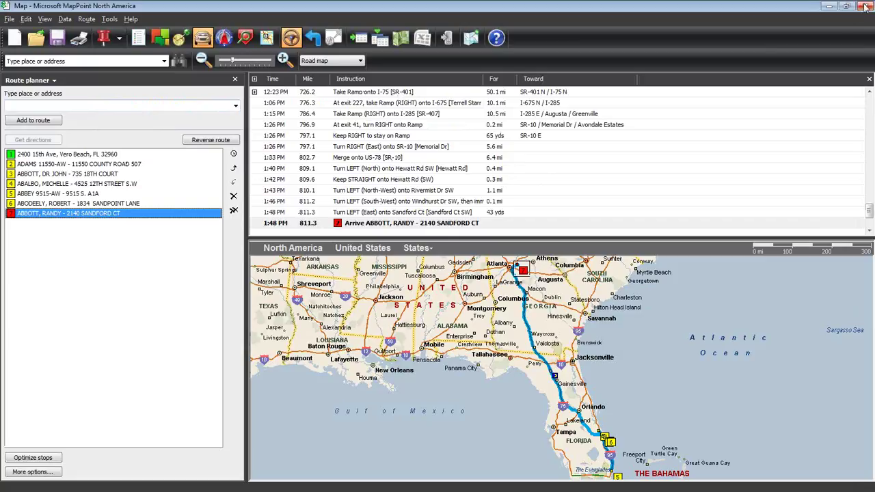
click(516, 266)
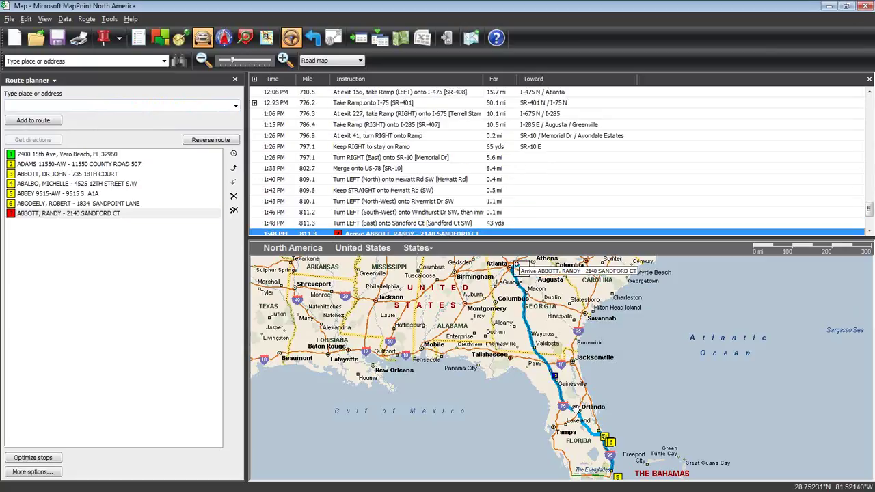
Review the final stop's coordinates in iTouchMap and its customer entry in the route schedule
click(829, 6)
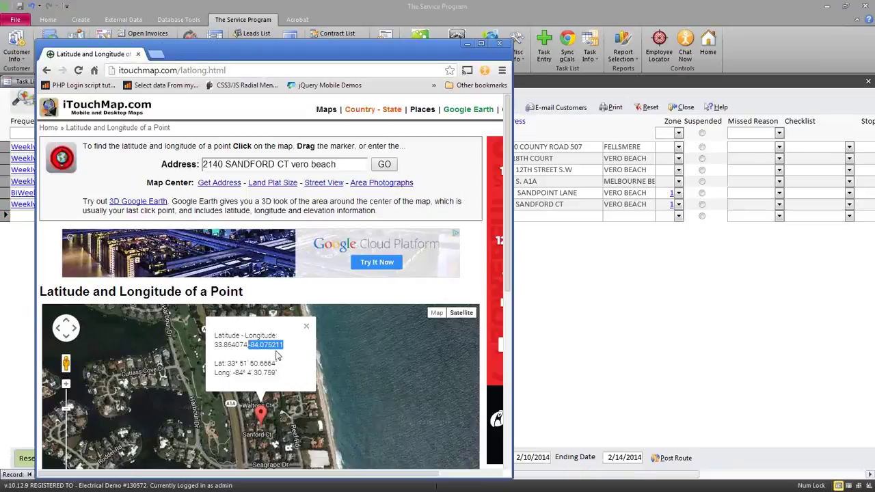
click(609, 294)
click(492, 205)
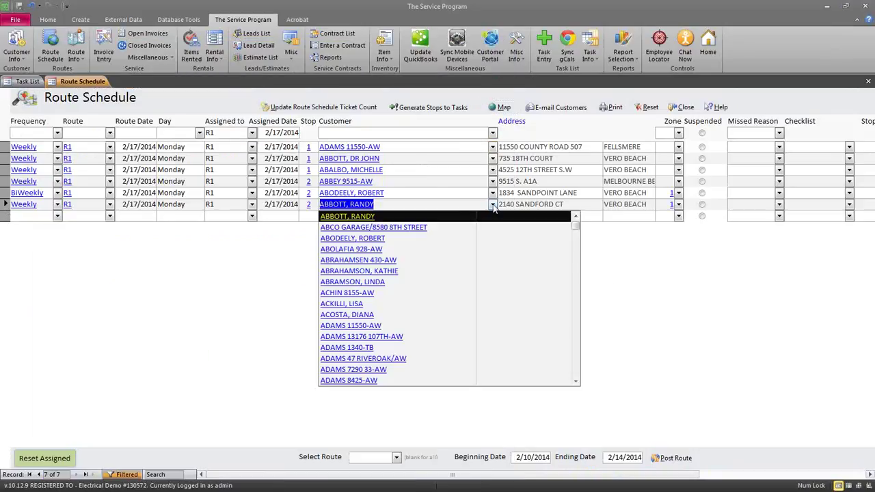
click(445, 216)
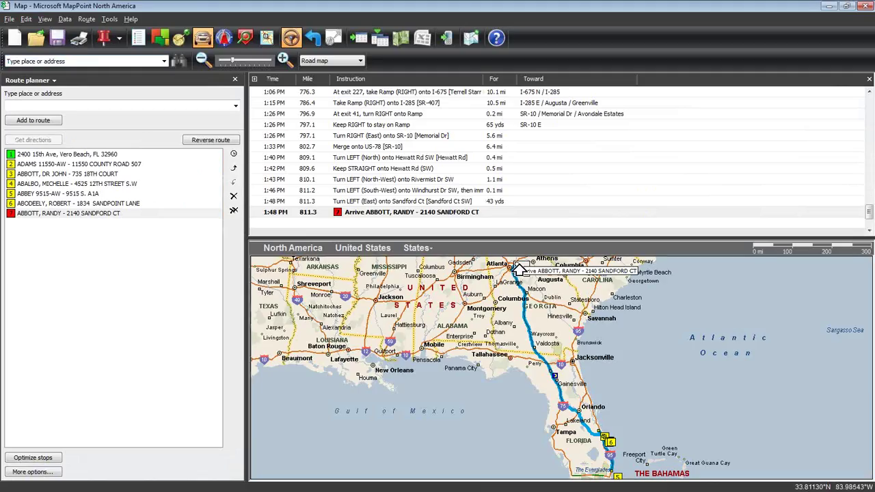
Try moving the final stop to Talbotton on the MapPoint map, and delete that stop from the route planner
drag(516, 268, 508, 301)
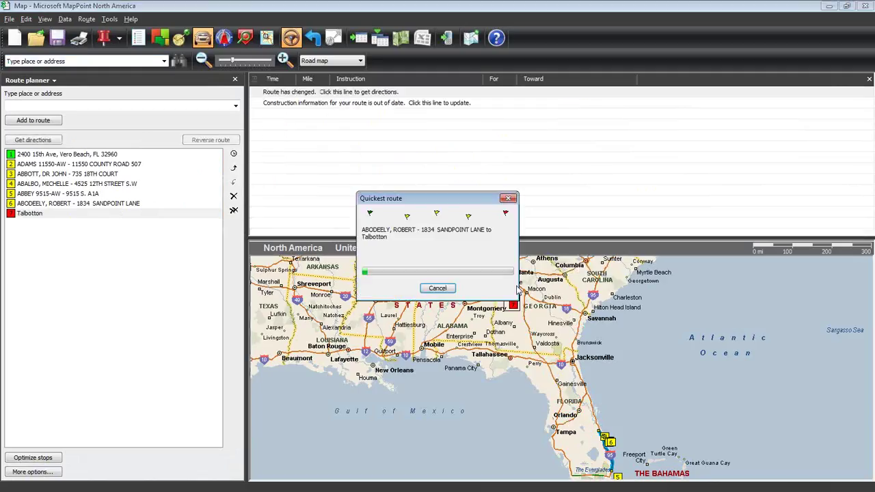
right_click(510, 301)
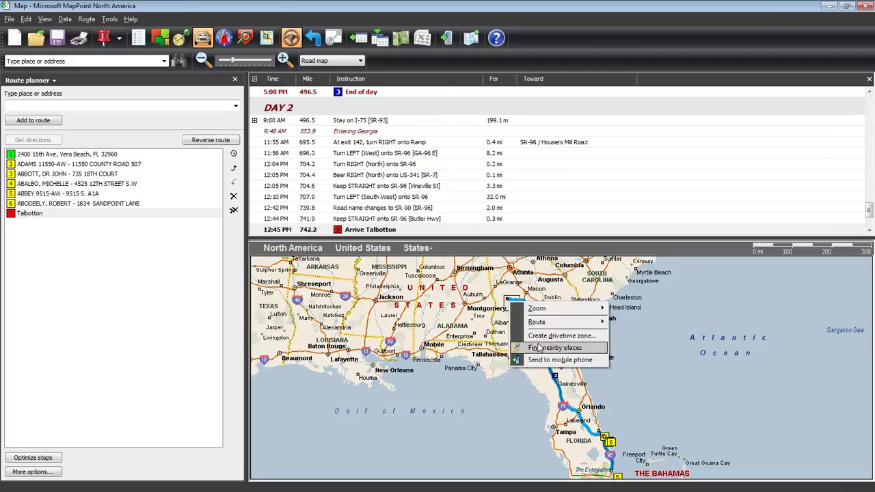
right_click(99, 216)
click(156, 243)
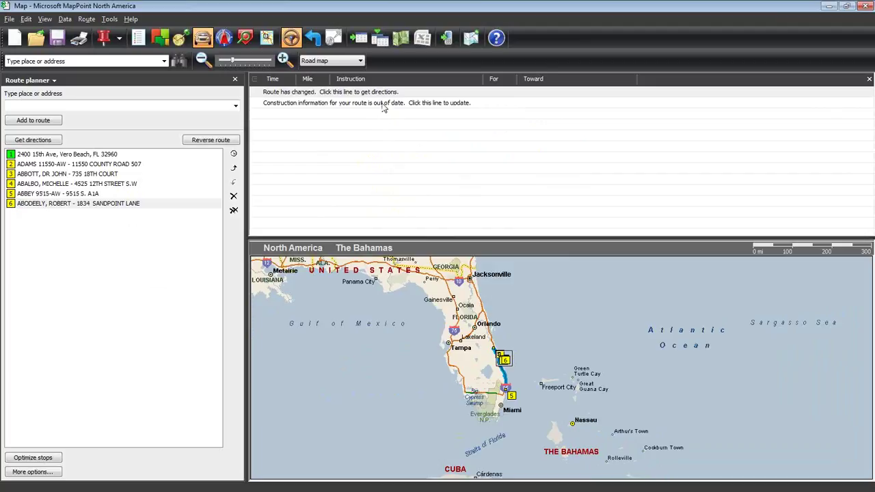
Recalculate the driving directions for the remaining stops
click(383, 104)
click(534, 276)
click(349, 92)
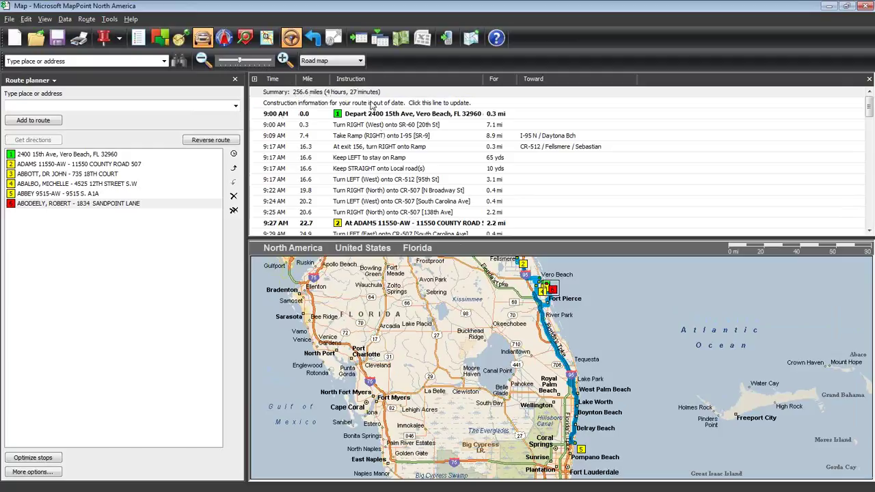
scroll(483, 352, down, 1)
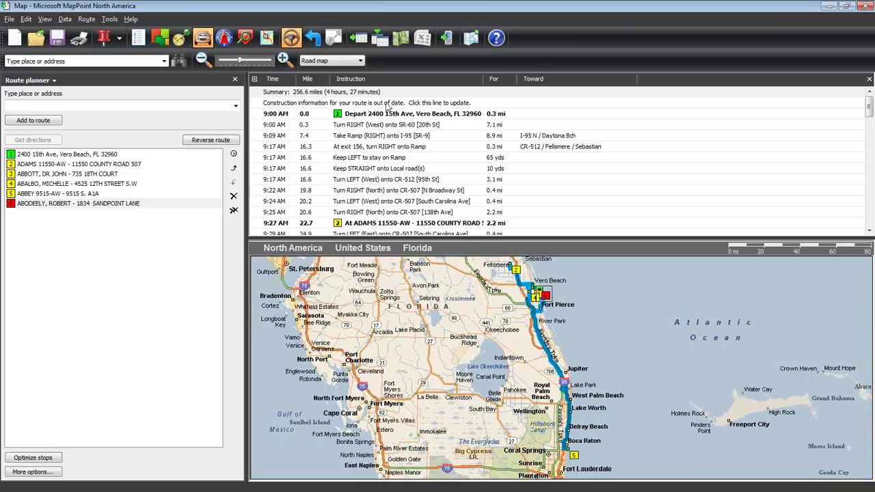
Optimize the order of the stops and place the reduced map window beside the route schedule
click(54, 460)
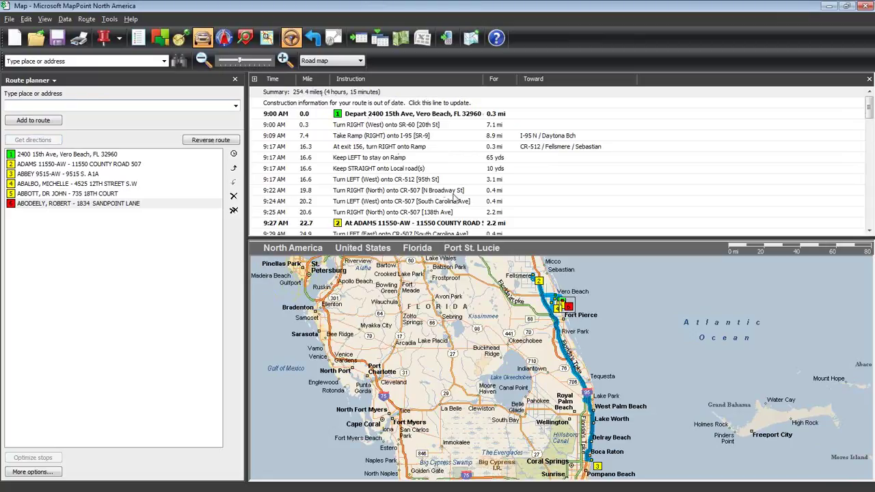
drag(504, 422, 486, 410)
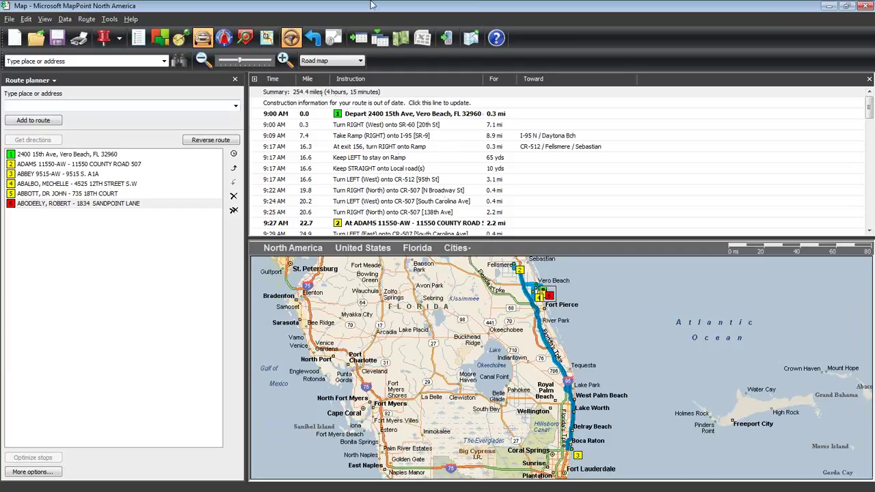
double_click(373, 7)
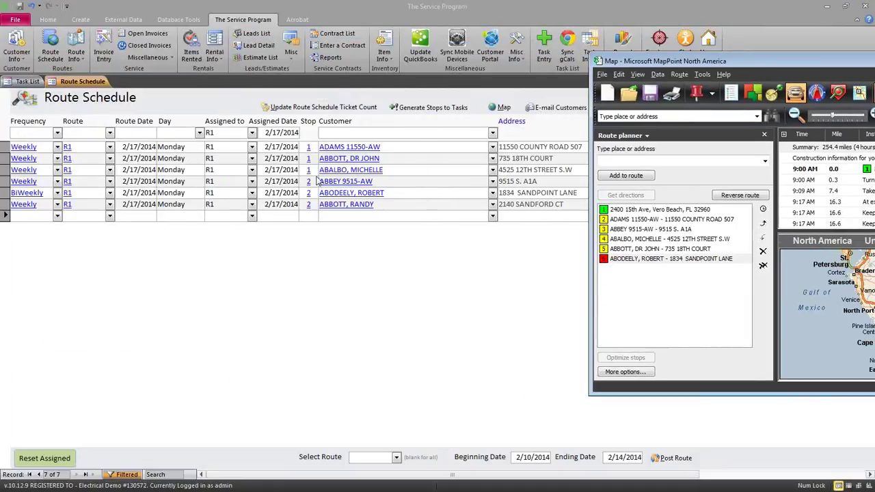
Set the stop number of the third customer listed in the route schedule to 3
click(311, 147)
click(309, 181)
double_click(311, 170)
text(3)
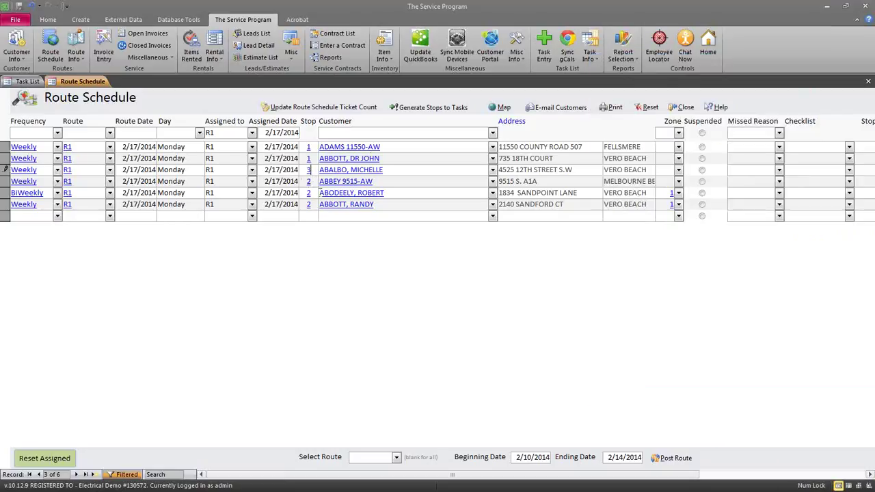
key(Return)
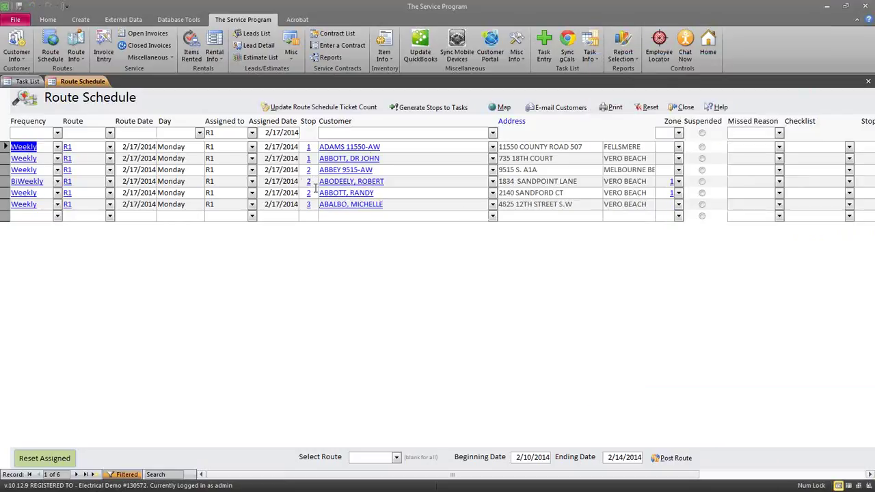
Check the optimized order in MapPoint and set the second listed customer's stop number to 4
key(alt+Tab)
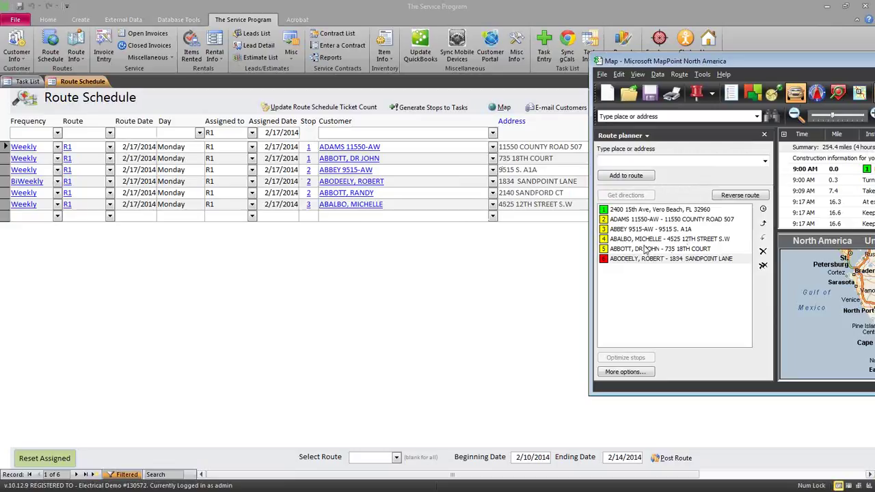
click(307, 171)
click(308, 158)
text(4)
key(Return)
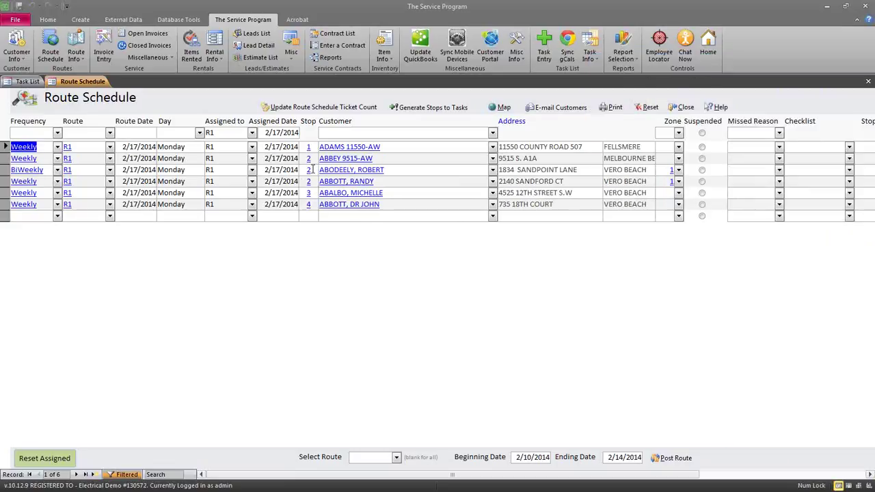
Check the optimized order in MapPoint and set the biweekly customer's stop number to 5
key(alt+Tab)
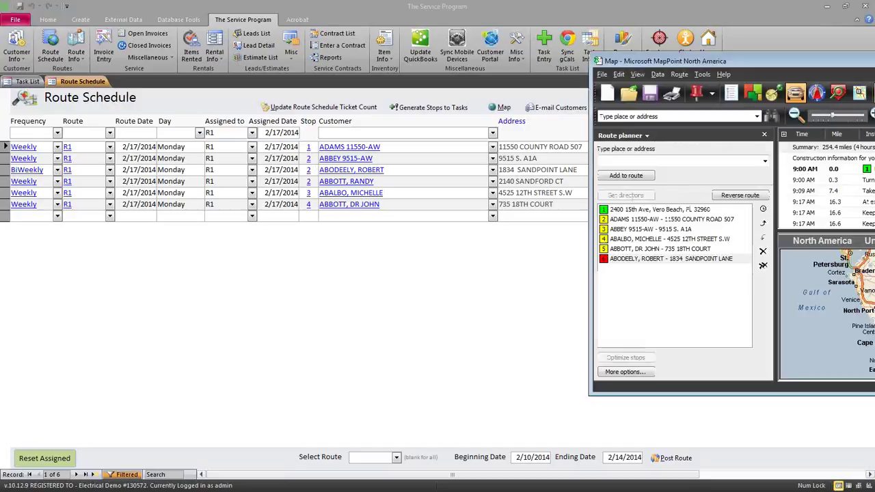
double_click(311, 170)
text(5)
key(Return)
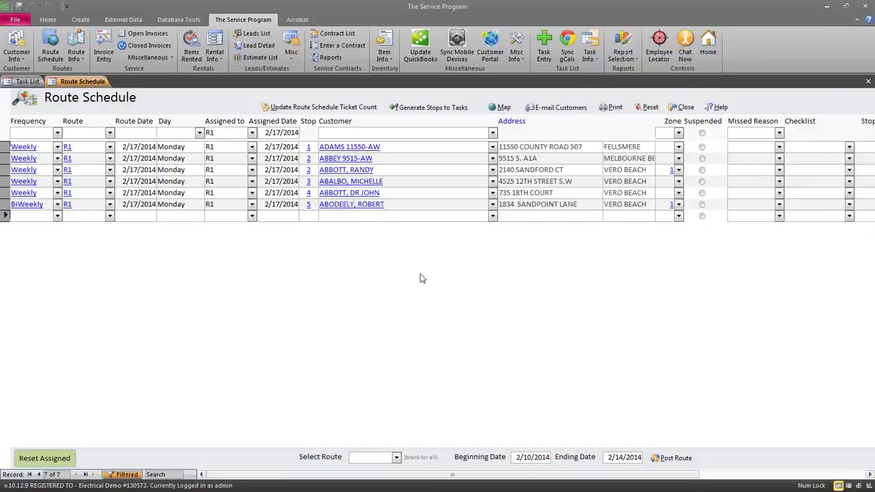
Set the stop number to 6 for the customer removed from the MapPoint route
double_click(309, 169)
text(6)
key(Return)
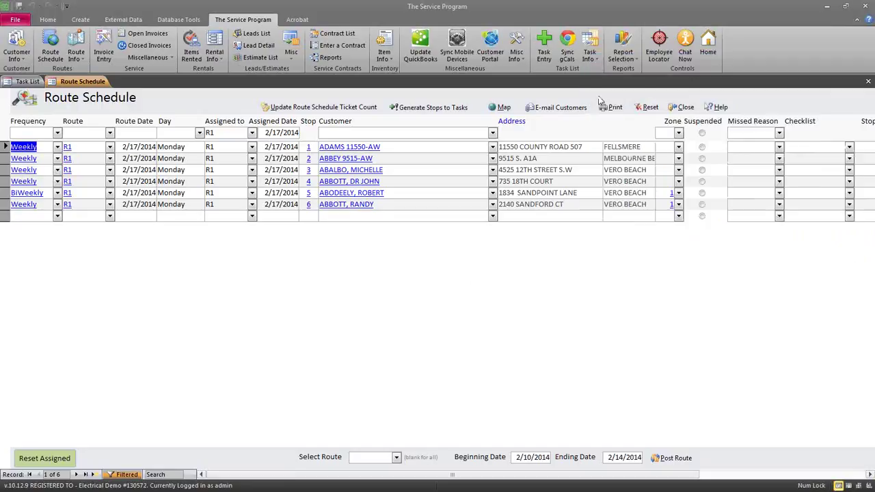
Close the route schedule and open the Route Mapping form
click(683, 107)
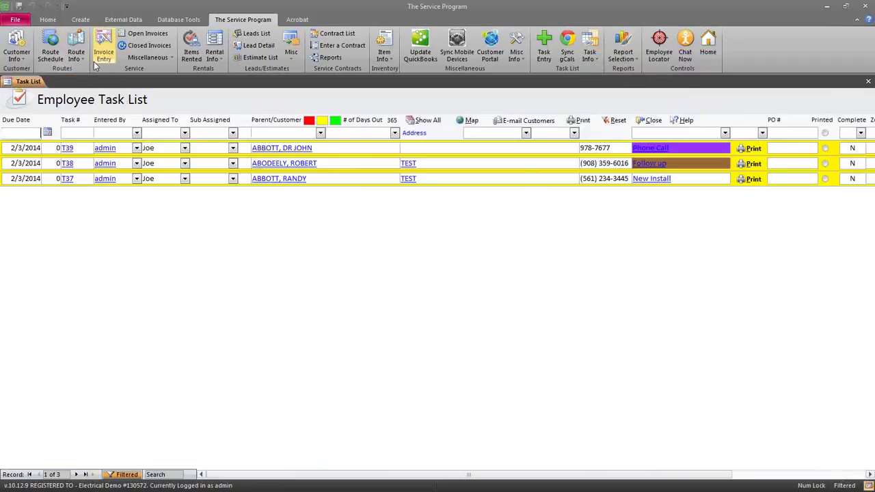
click(84, 60)
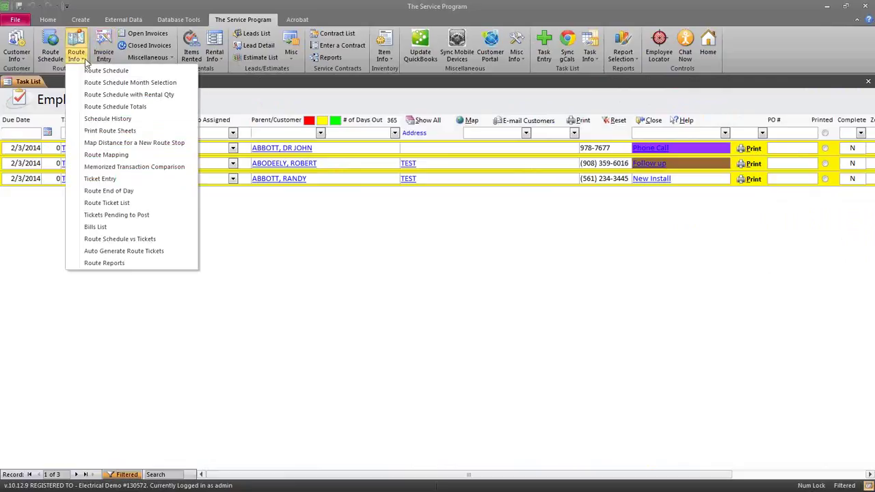
click(126, 158)
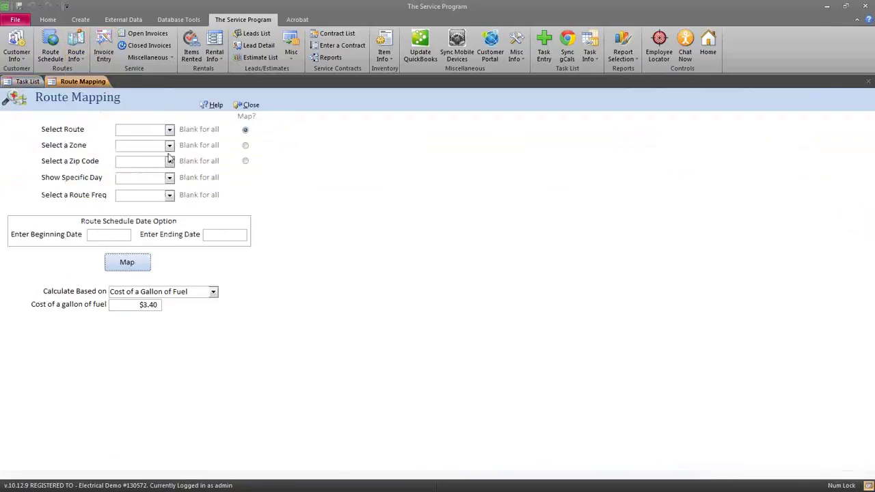
Examine the date and specific-day options on the Route Mapping form and close the form
click(122, 235)
click(169, 179)
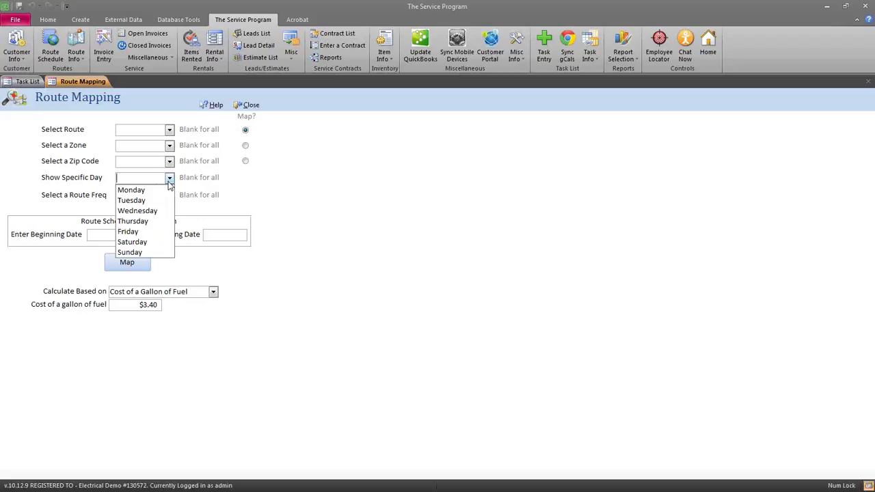
click(310, 181)
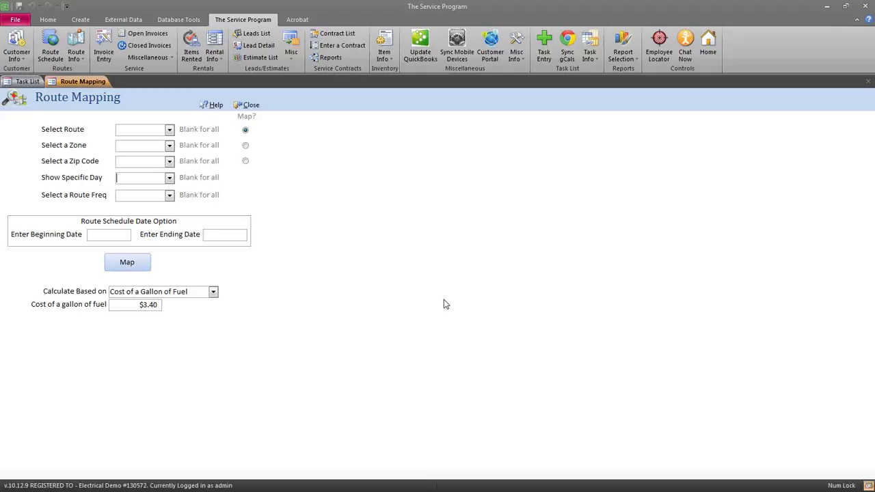
click(250, 105)
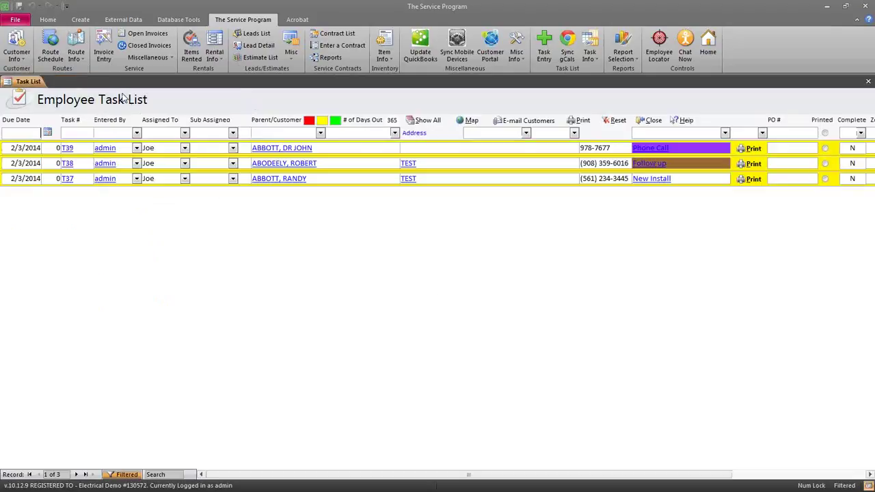
Open Map Distance for a New Route Stop, select the 430-AW customer and calculate its distances to the existing route stops
click(86, 63)
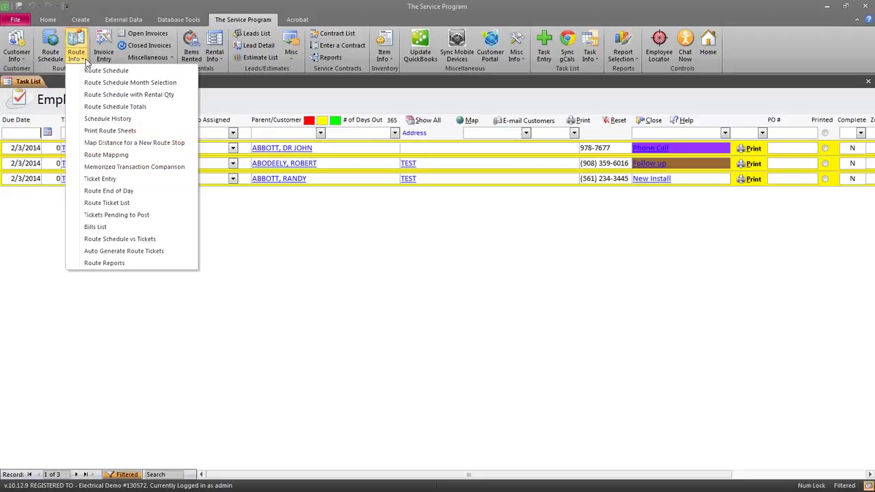
click(125, 147)
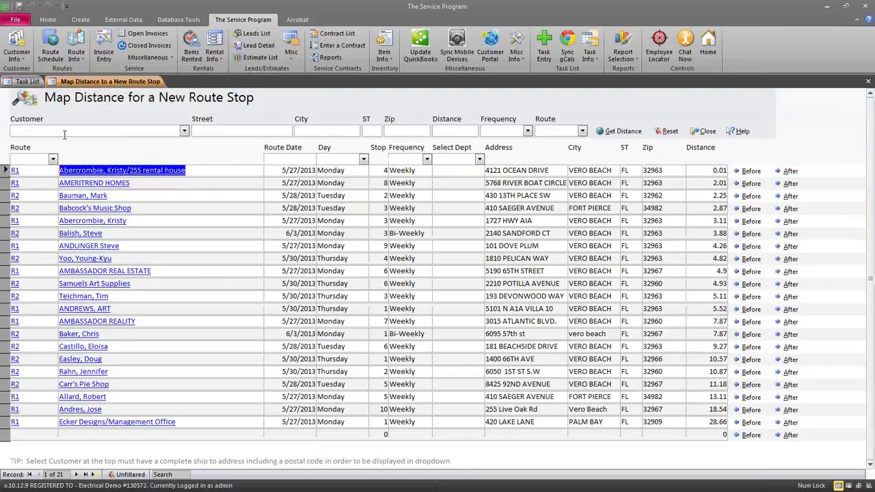
click(68, 130)
click(185, 131)
scroll(110, 273, down, 4)
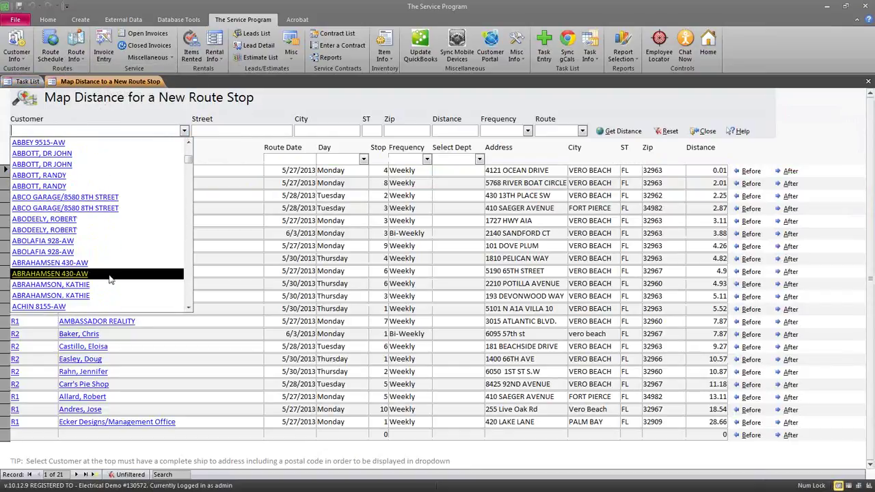
click(110, 274)
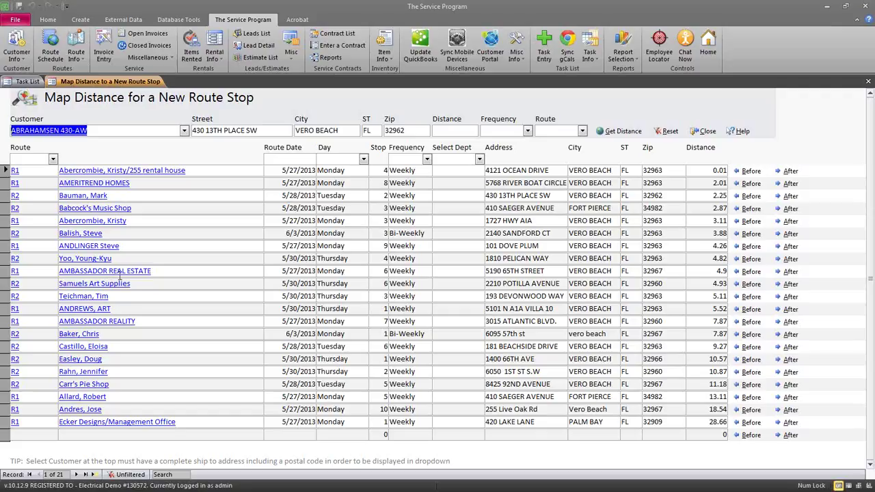
click(611, 132)
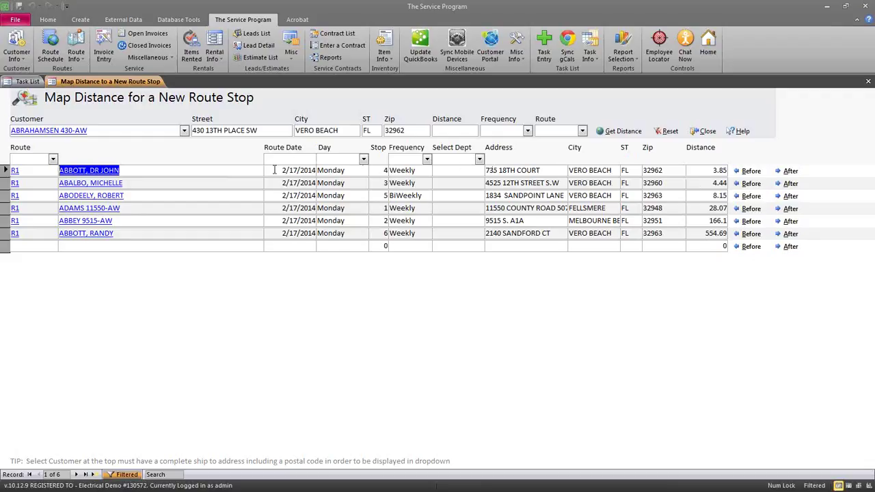
Insert the selected customer into the route schedule after the nearest stop, which is stop 4 on R1
click(711, 171)
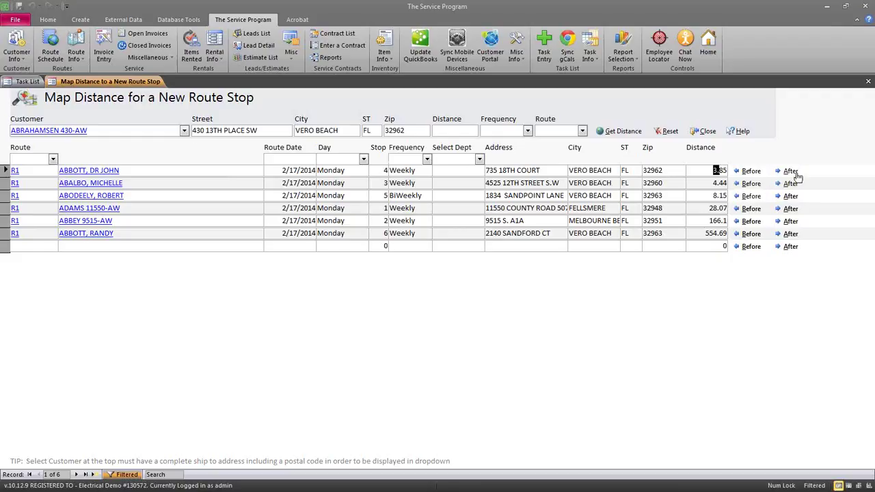
click(133, 177)
click(789, 171)
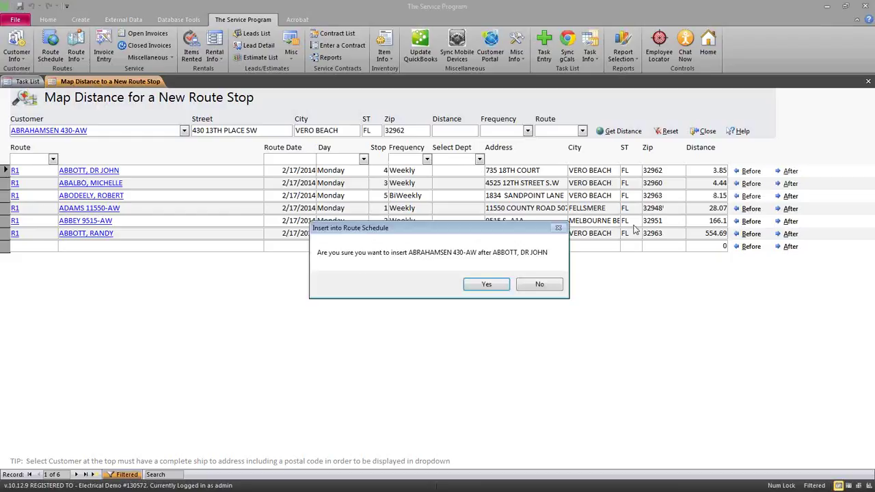
click(485, 284)
click(457, 286)
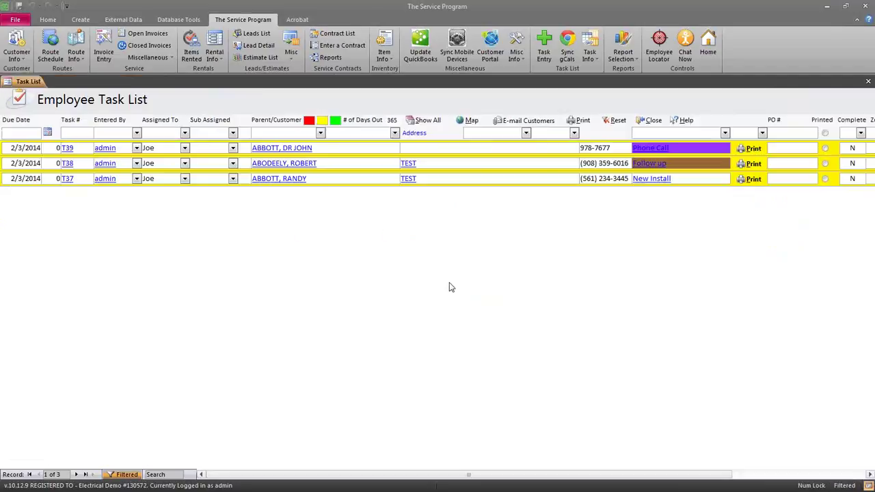
Open the Route Schedule and assign the 430-AW customer to the blank stop 5
click(51, 47)
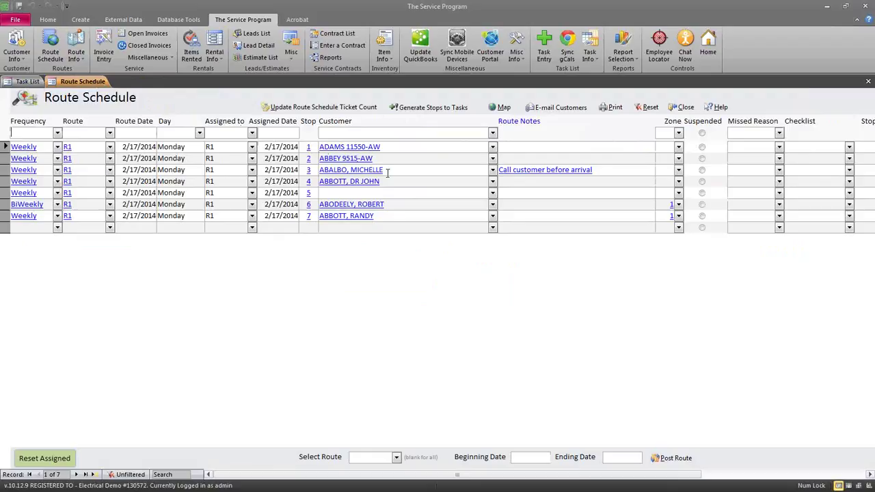
click(493, 194)
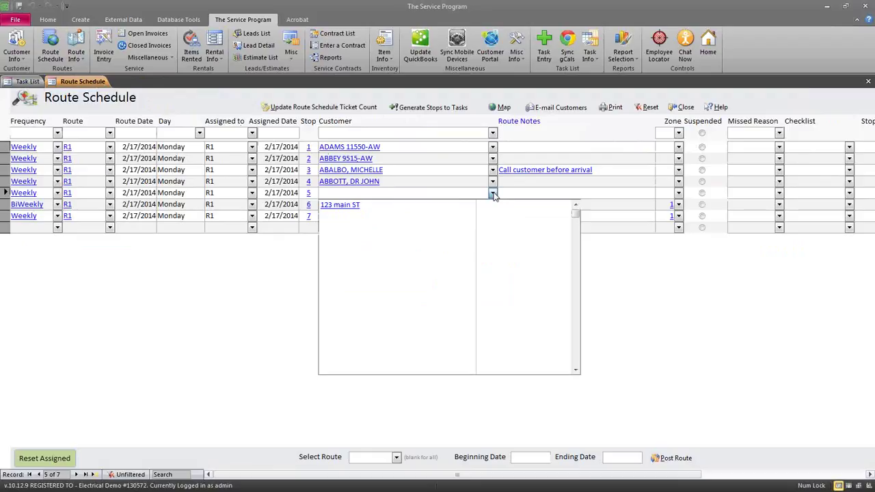
scroll(482, 205, down, 4)
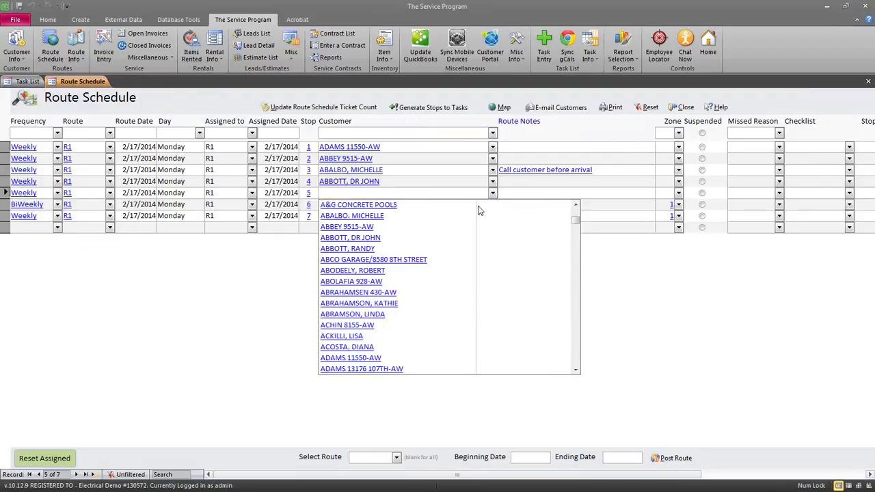
click(448, 294)
click(449, 227)
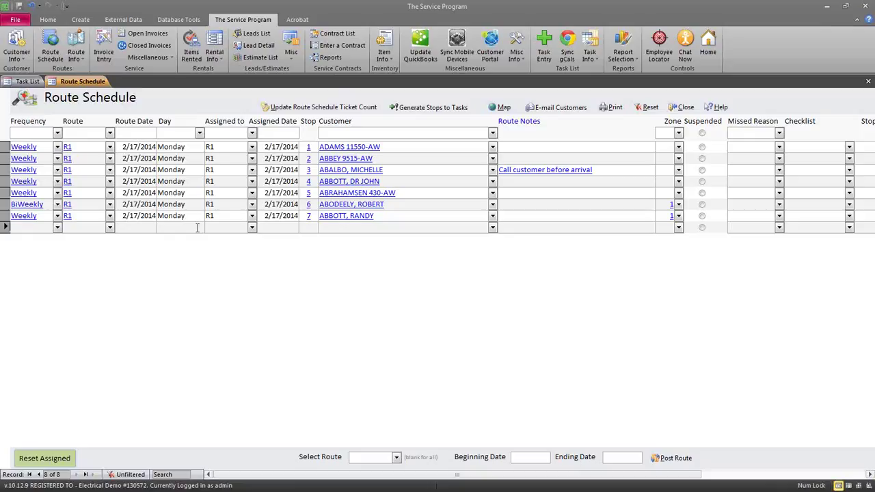
Filter the route schedule to stops assigned to R1 and map them in a maximized MapPoint window
click(252, 134)
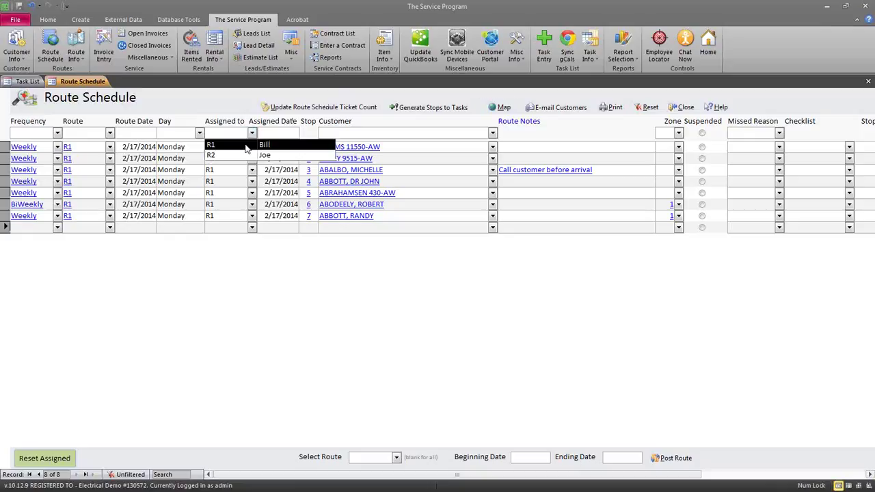
click(247, 145)
click(305, 132)
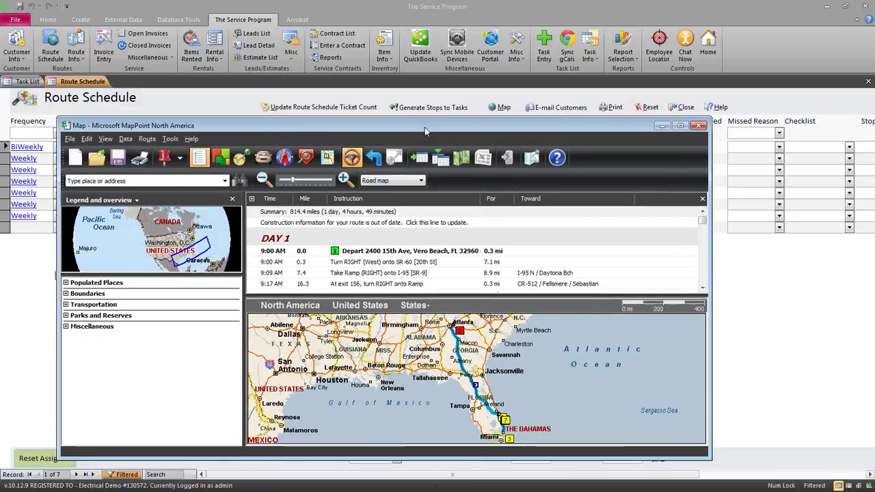
double_click(424, 127)
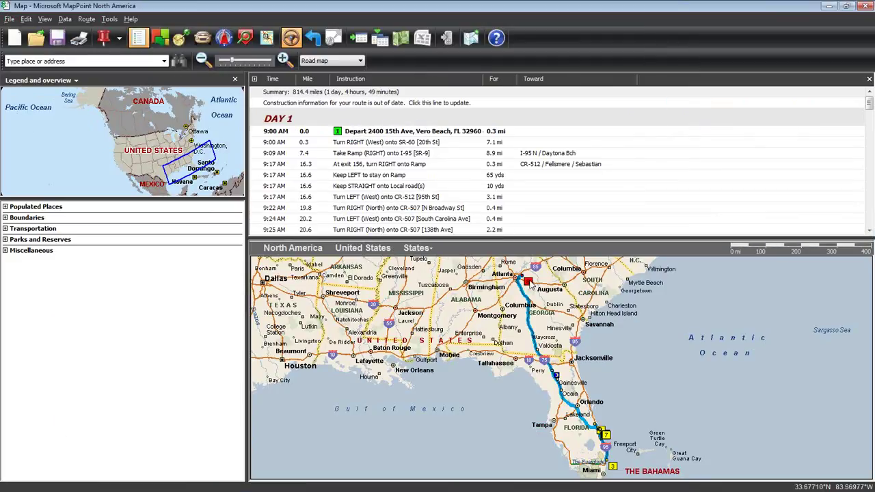
Remove the out-of-state final stop near Atlanta from the MapPoint route
right_click(529, 282)
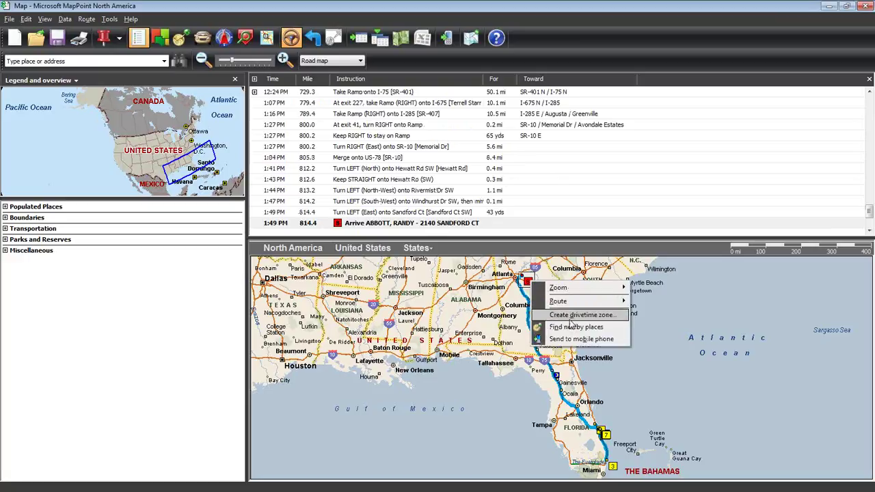
mouse_move(562, 305)
click(708, 314)
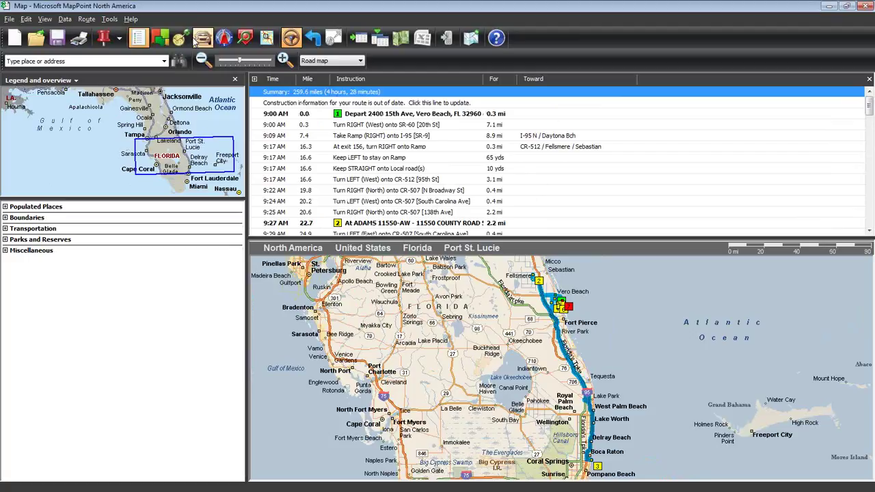
Open the route planner and schedule a 35-minute stop at the 11550-AW customer, the second stop
click(202, 37)
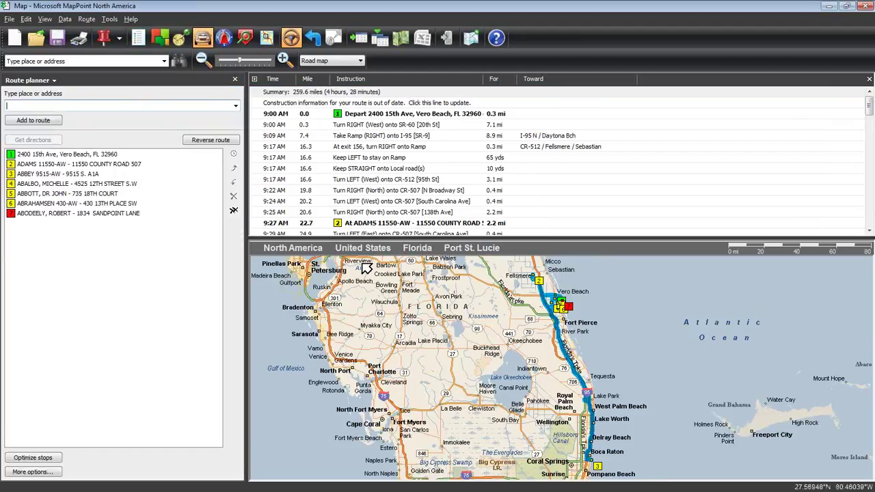
right_click(112, 167)
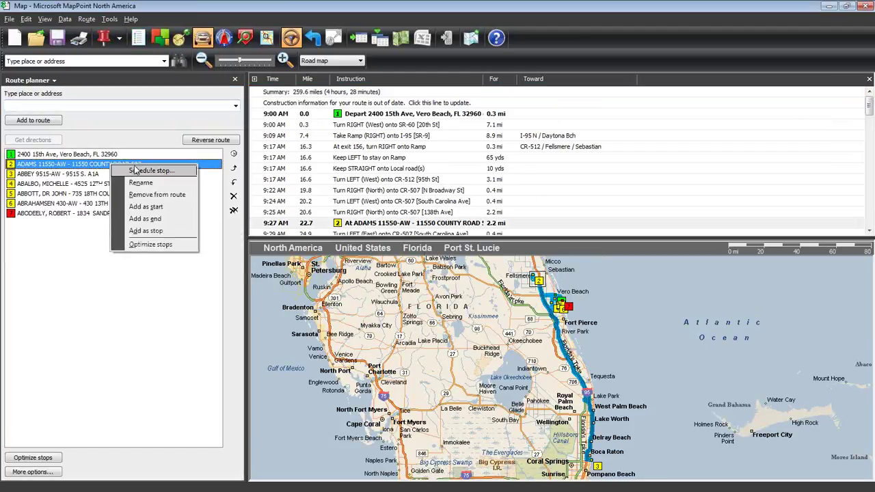
click(135, 171)
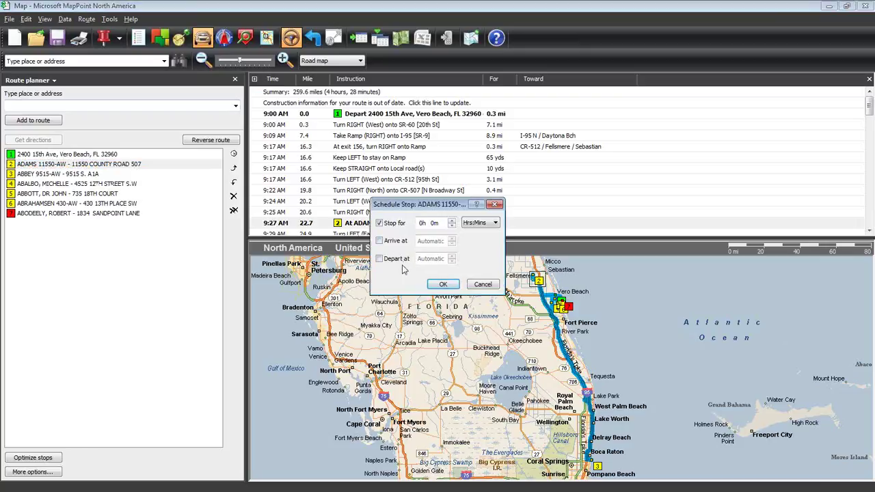
click(433, 224)
text(35)
click(443, 284)
Check the route's starting departure time and the arrival and departure times at the second stop
click(274, 113)
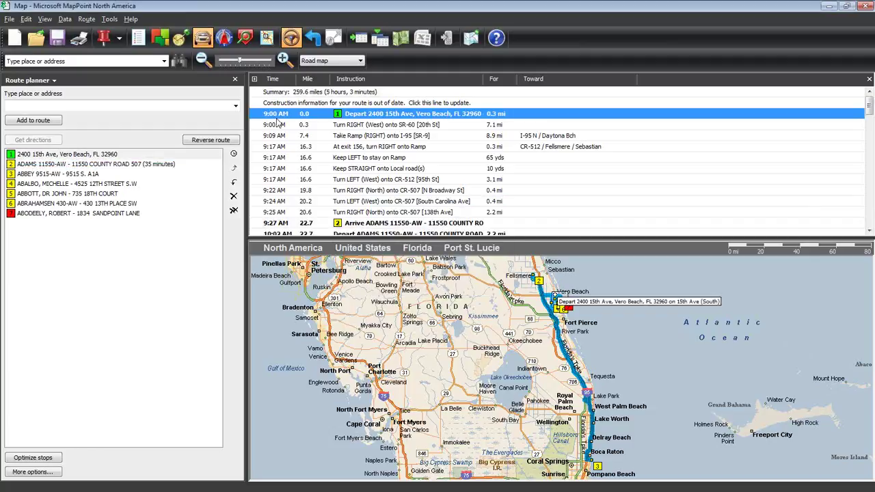
scroll(286, 147, down, 1)
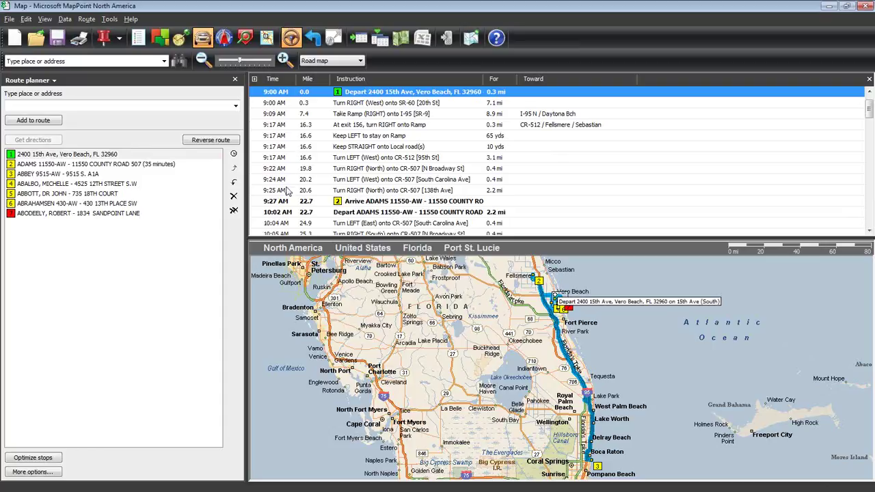
click(280, 202)
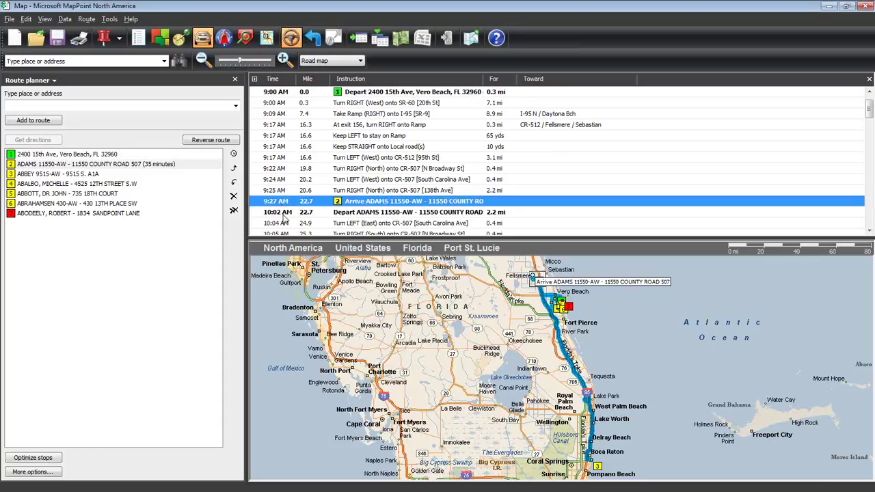
click(284, 213)
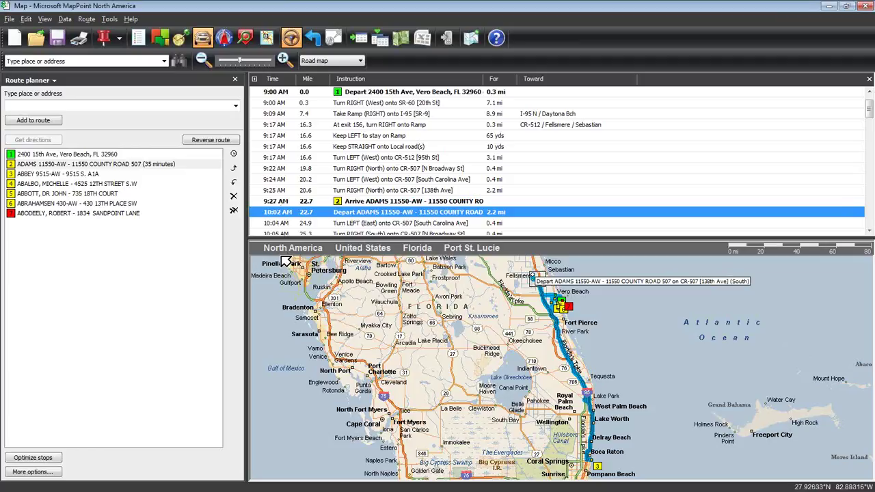
Find nearby places around the departure from the second stop and select all restaurant categories
right_click(283, 213)
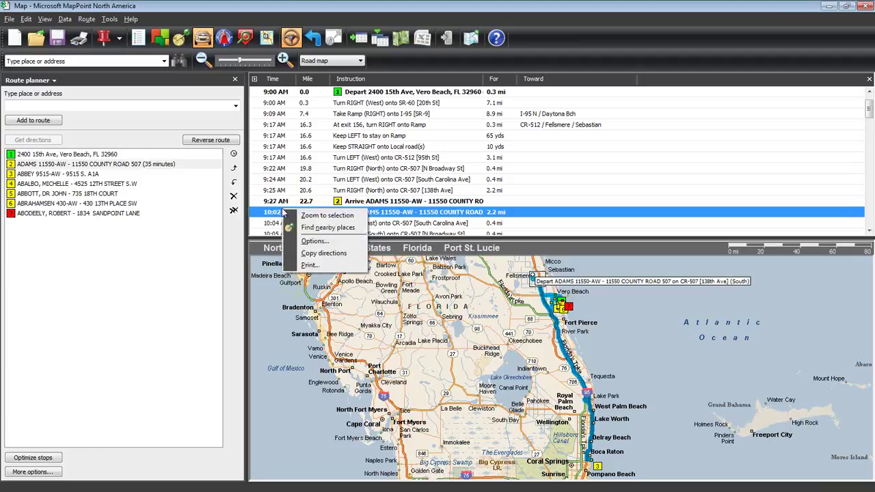
click(328, 227)
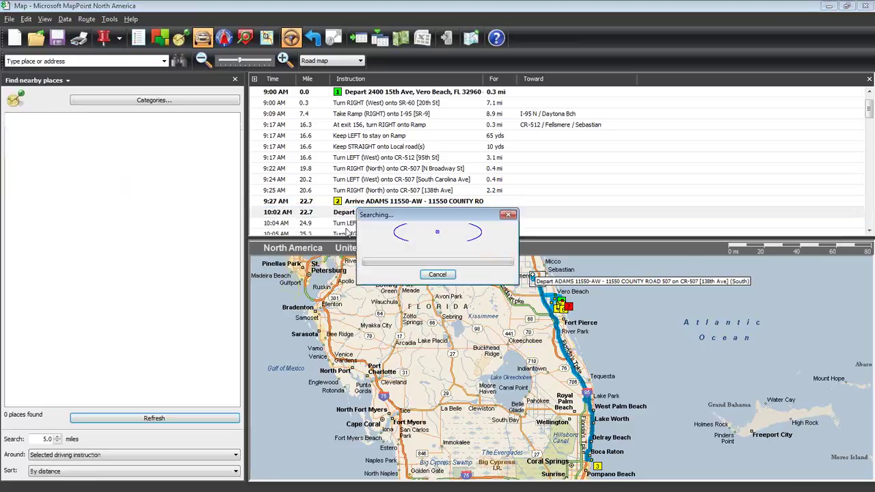
click(138, 100)
scroll(409, 266, down, 1)
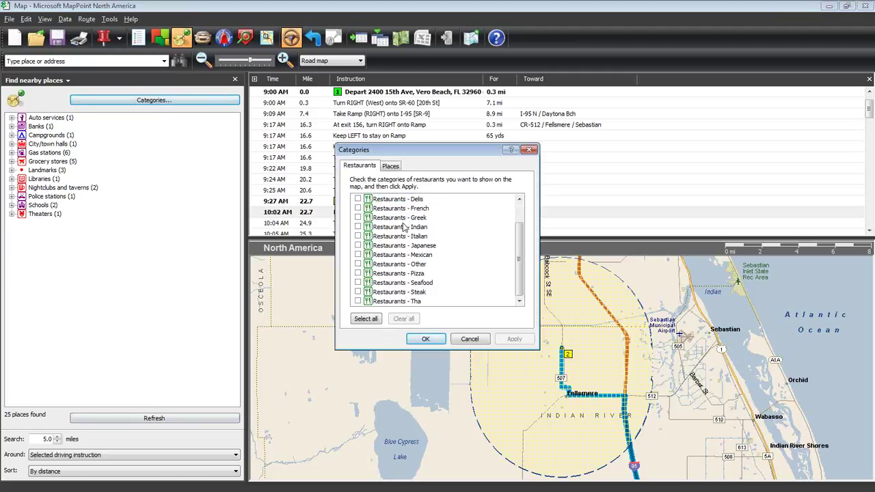
click(366, 318)
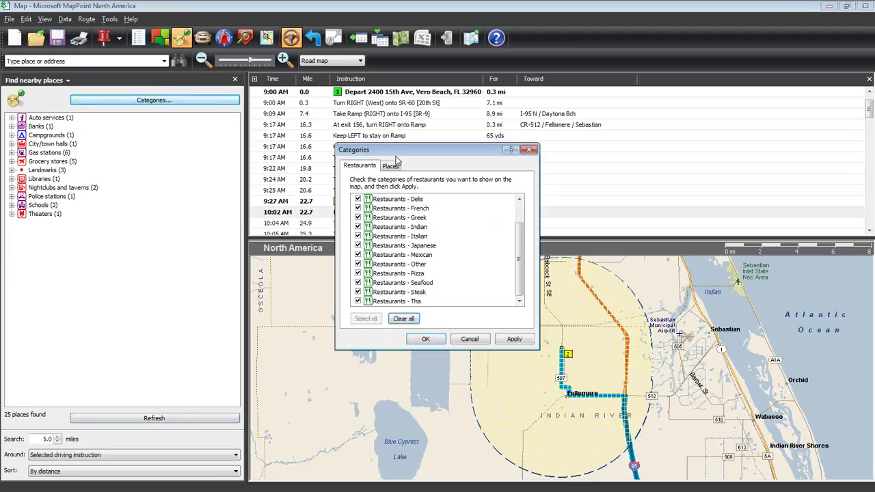
Review the non-restaurant place categories and apply the category selection to the nearby places search
click(390, 165)
scroll(390, 251, down, 8)
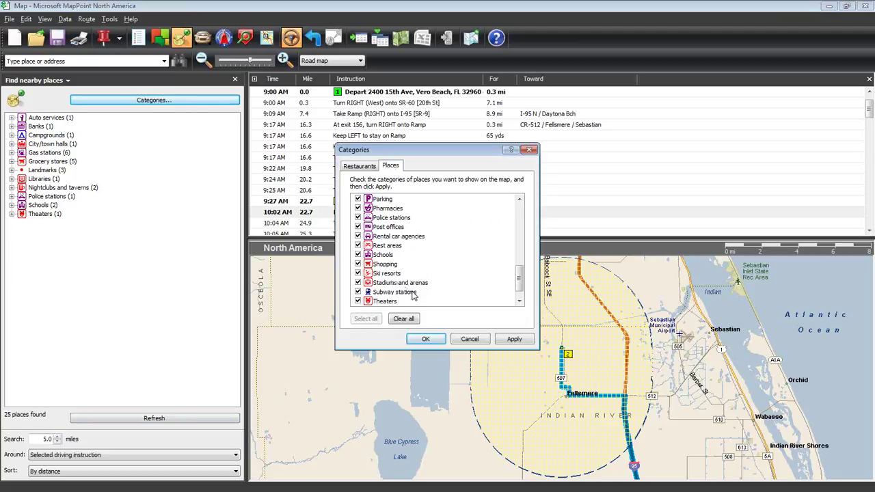
scroll(414, 291, down, 1)
scroll(404, 287, up, 10)
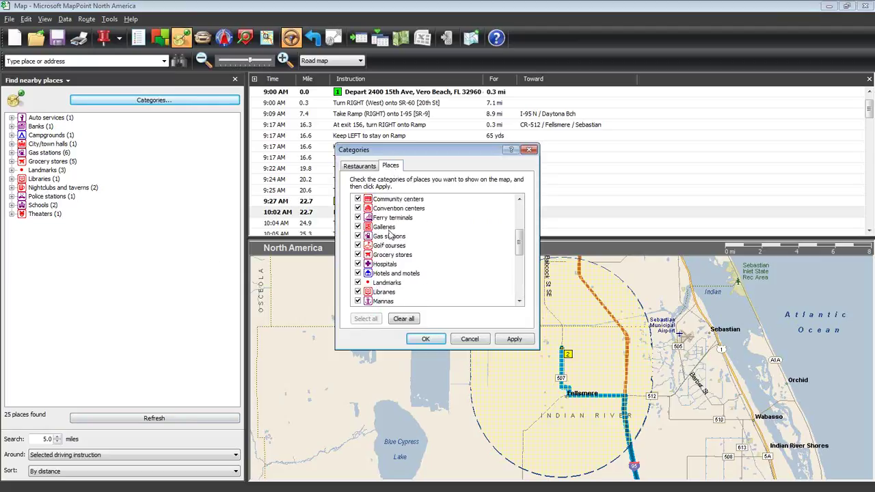
scroll(414, 259, up, 1)
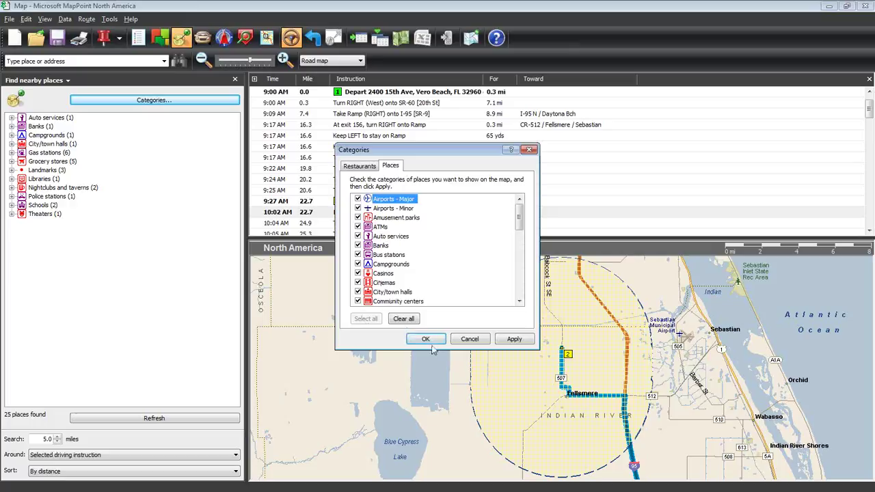
click(512, 339)
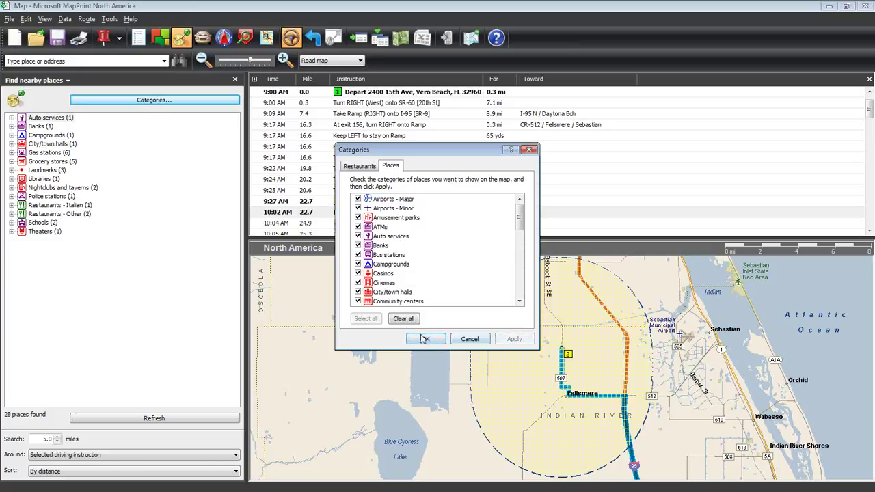
Apply the category selection and search for nearby places within 5.0 miles around the entire route
click(420, 335)
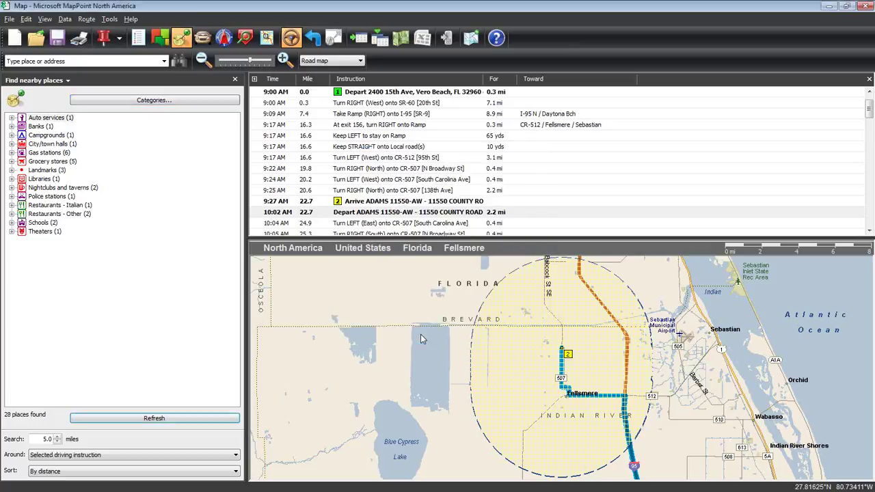
click(68, 457)
click(55, 410)
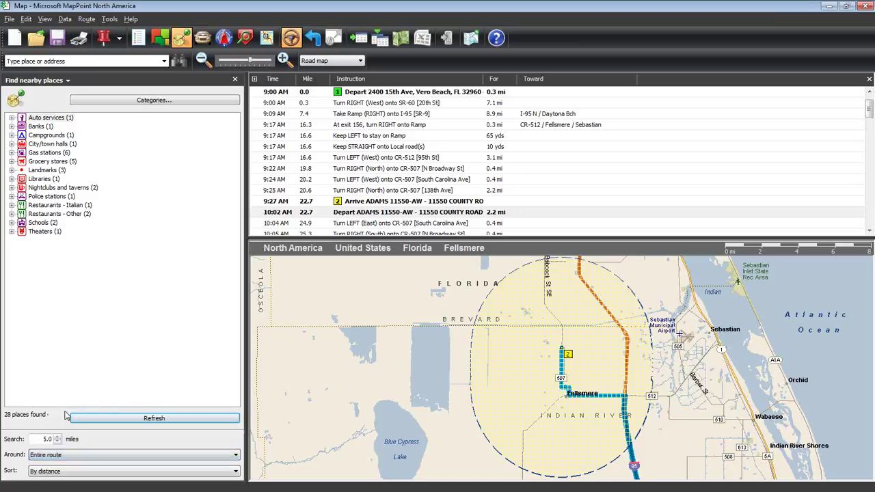
click(126, 418)
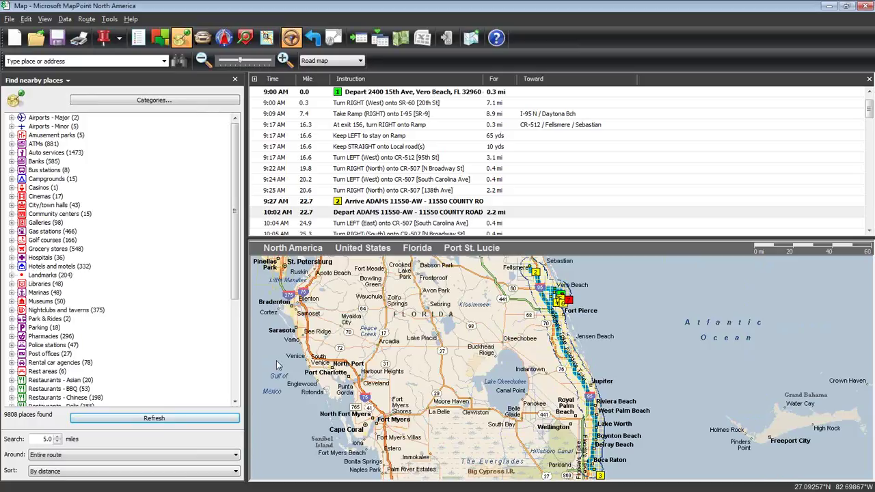
List the cinemas found along the route and locate BMC-Greenacres Riverbridge 8 on the map
click(55, 197)
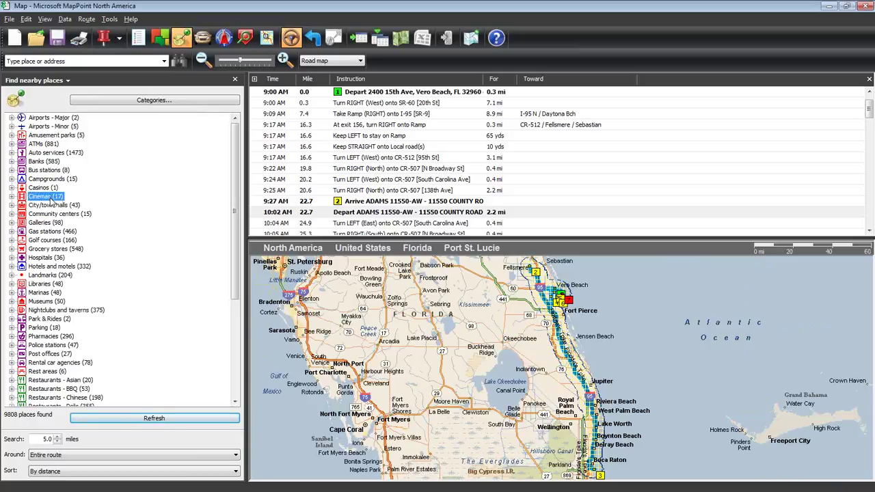
click(11, 197)
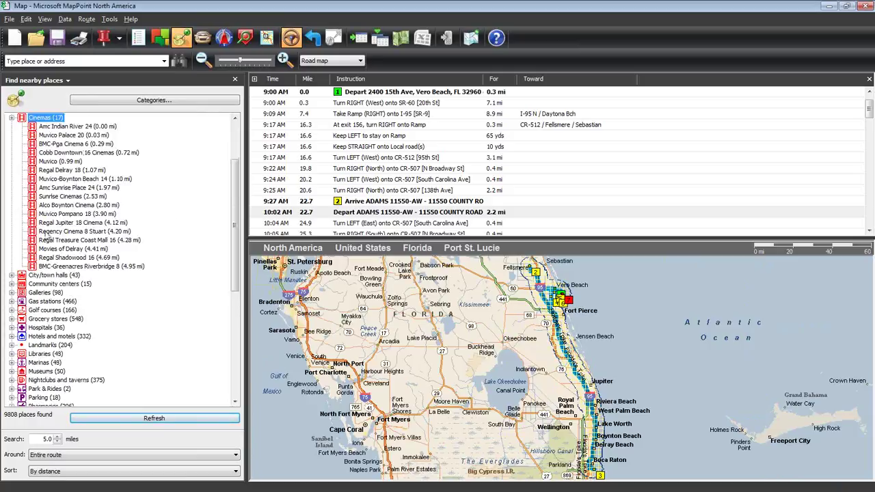
click(95, 268)
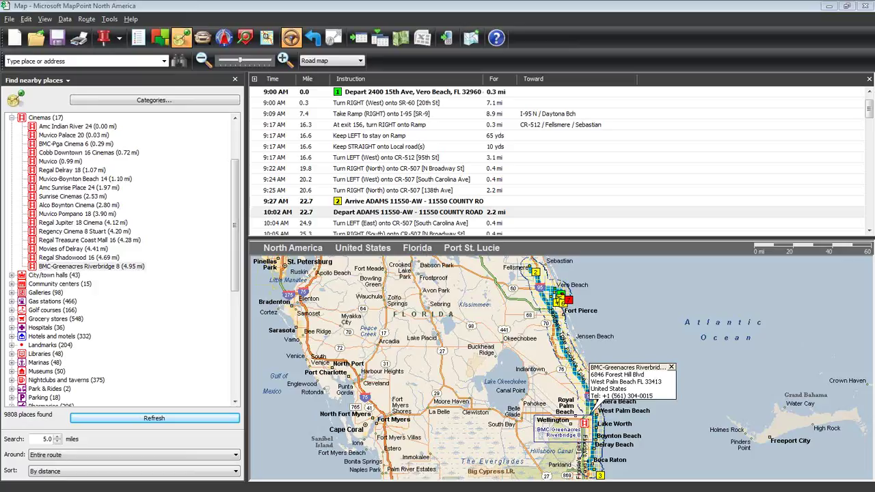
Switch to The Service Program and sort the route schedule by stop number from smallest to largest
click(827, 6)
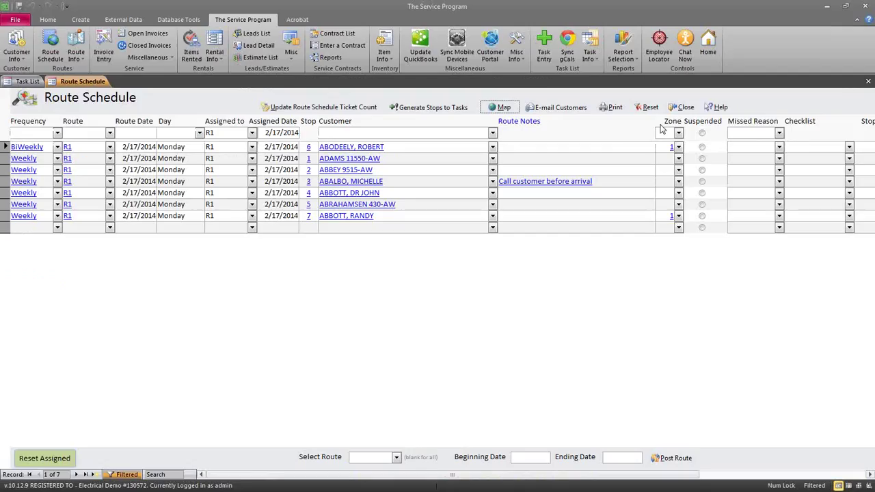
click(311, 158)
click(309, 146)
double_click(310, 158)
right_click(312, 159)
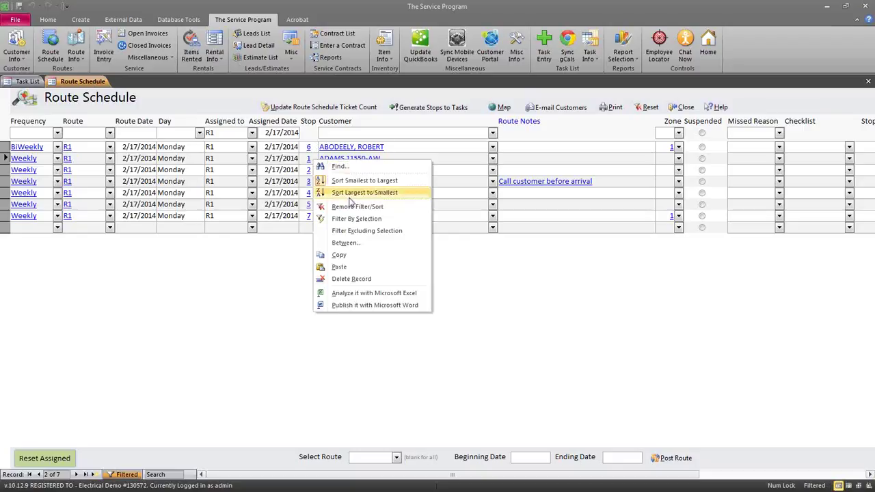
click(355, 181)
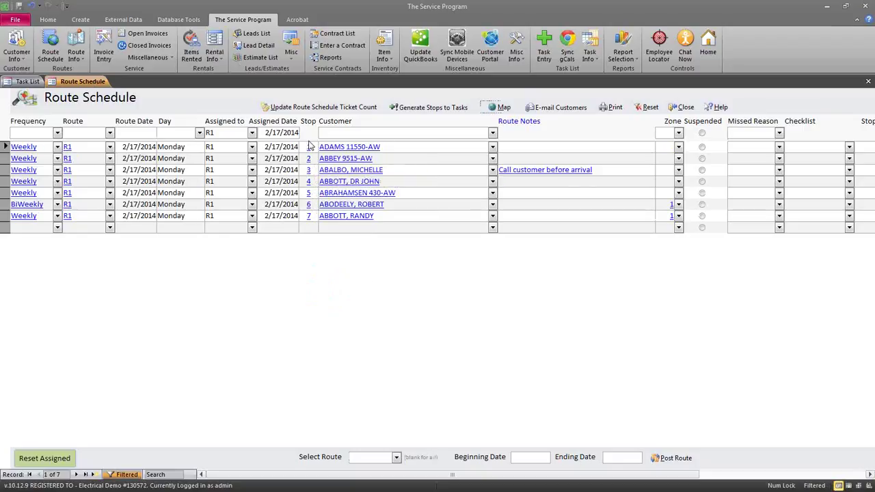
Open Map Distance for a New Route Stop, review the nearest stop's distance and service day, and close the screen
click(311, 218)
click(58, 228)
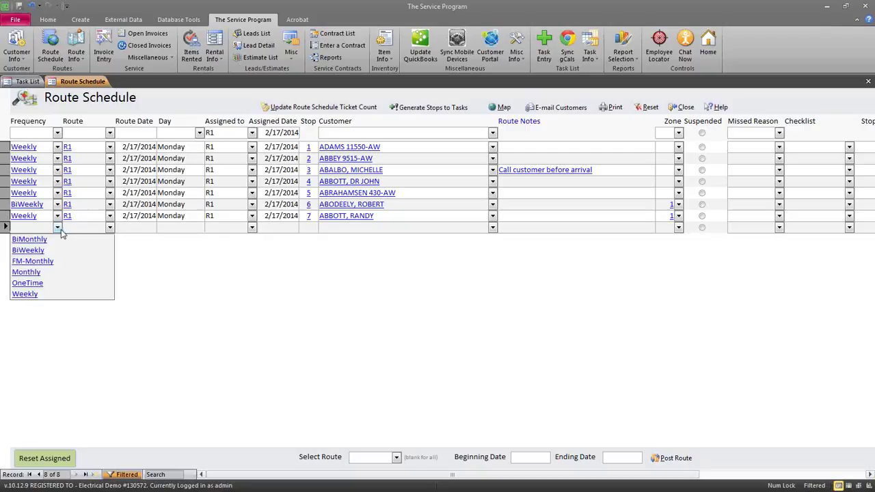
click(75, 59)
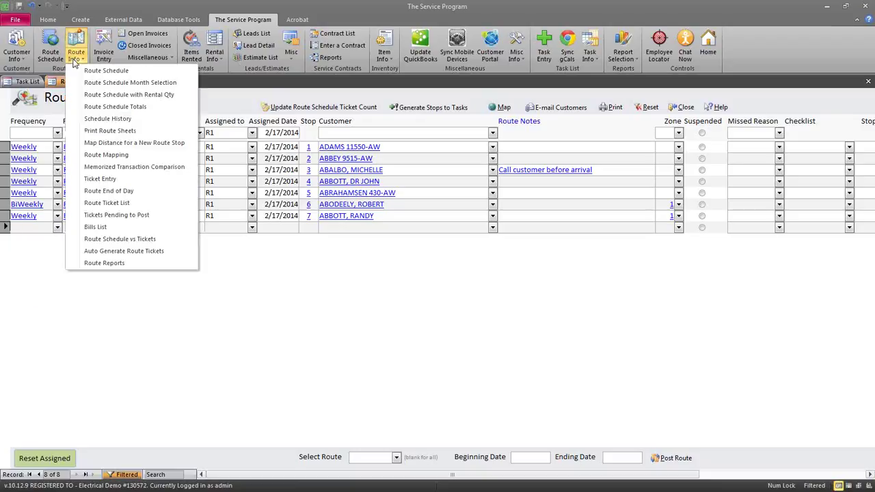
click(134, 143)
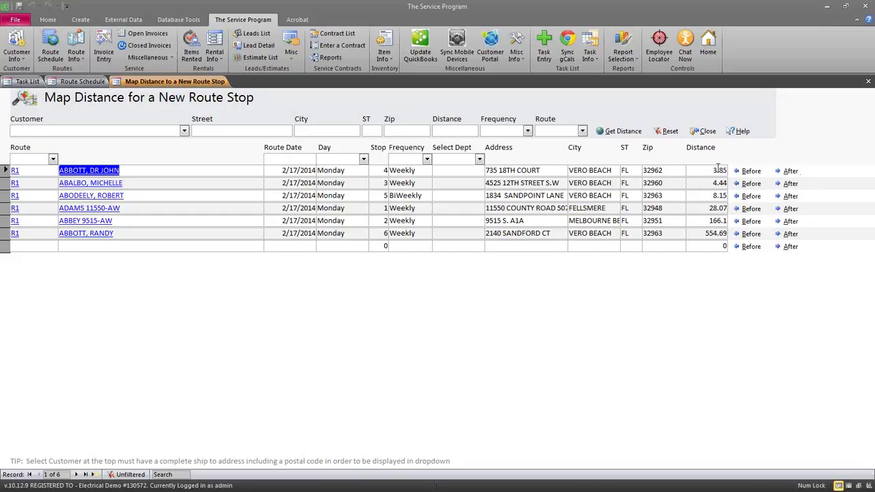
drag(717, 170, 733, 174)
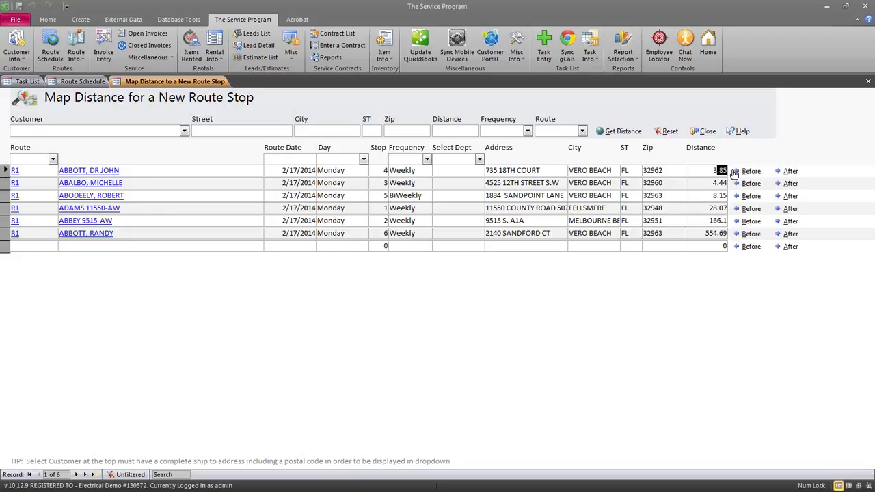
drag(350, 172, 300, 166)
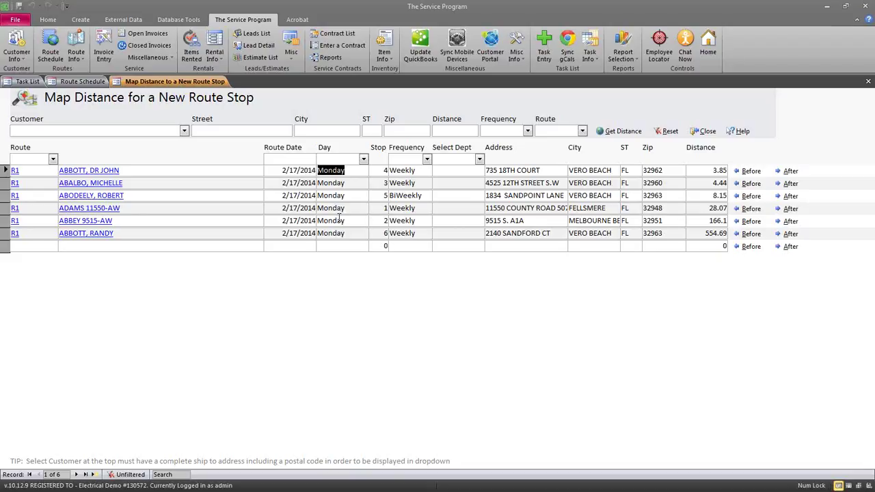
click(704, 131)
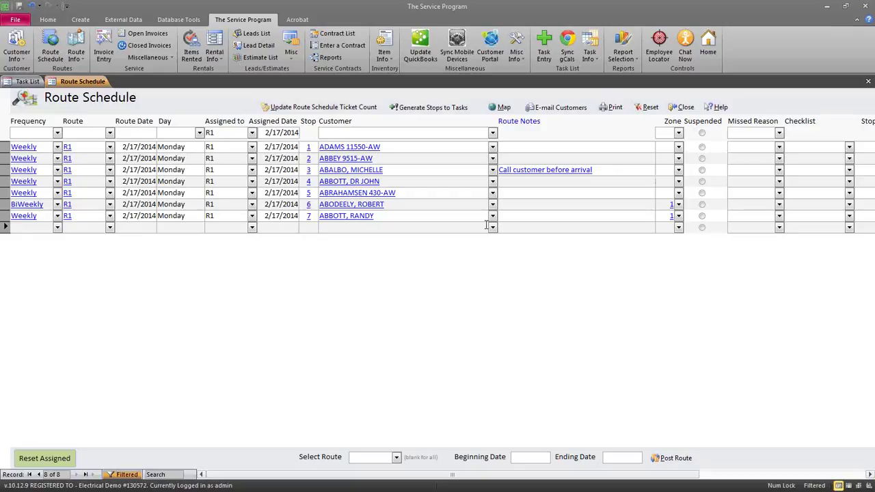
Renumber the BiWeekly customer's stop as 5.1 and the last customer's stop as 6
click(309, 204)
text(5)
text(1)
click(299, 204)
text(5.1)
key(Return)
click(308, 216)
text(6)
key(Return)
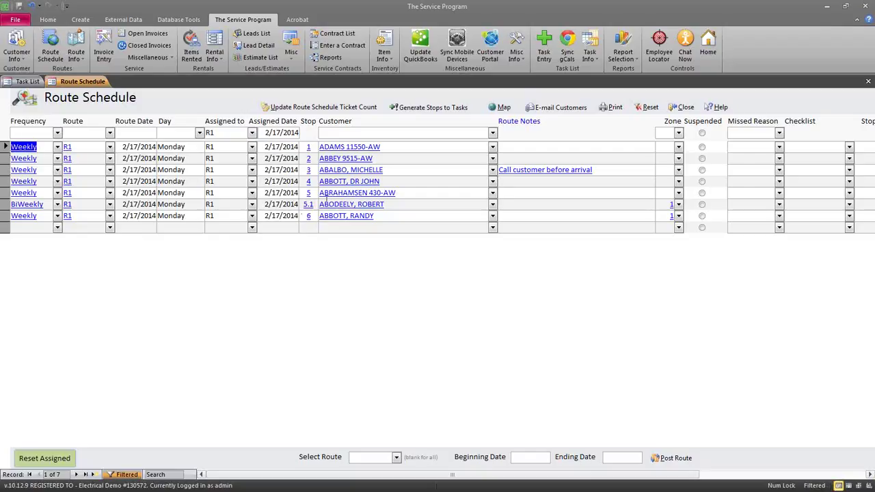
Check the order of the first, inserted and last stops on route R1, and close the route schedule
click(311, 147)
click(313, 204)
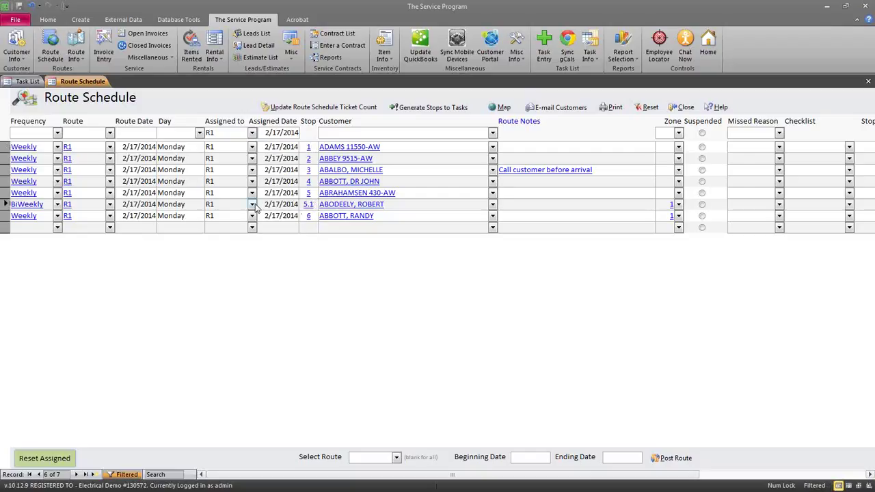
click(394, 203)
click(315, 216)
click(682, 109)
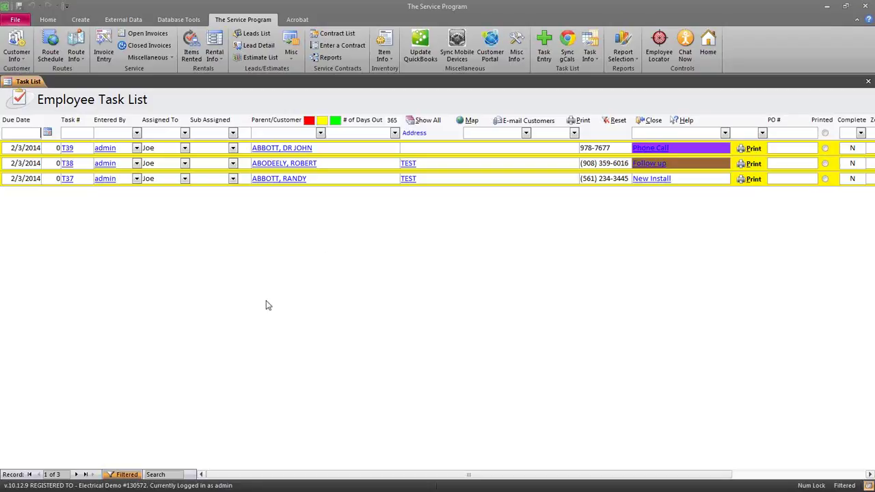
Open Route Frequency Maintenance from the route schedule and add a Delivery frequency of 0 days, deleted after posting the route
click(50, 49)
click(42, 165)
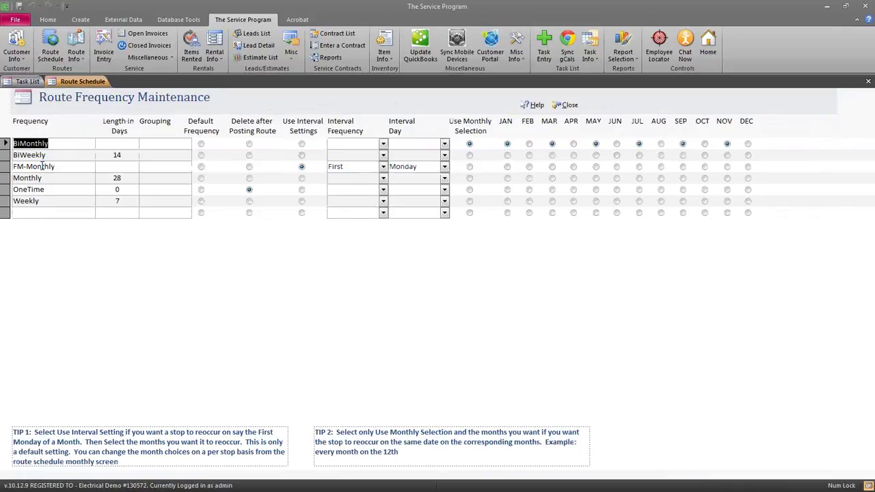
click(43, 212)
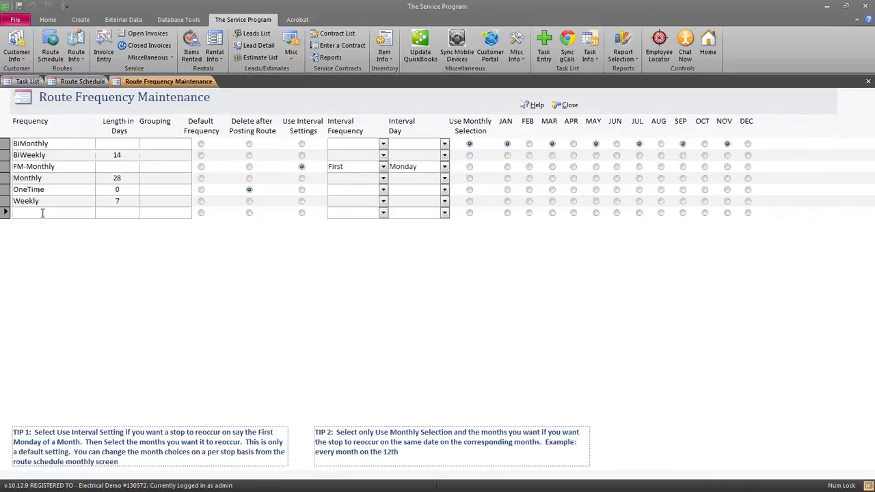
text(Delivery)
text(0)
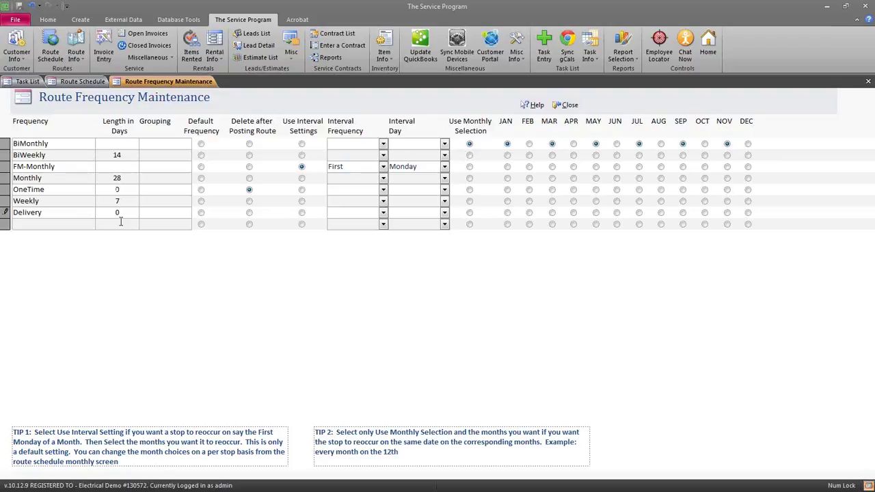
click(249, 213)
Add a Pickup frequency that is deleted after posting the route, and close the frequency maintenance
click(31, 226)
text(Pickup)
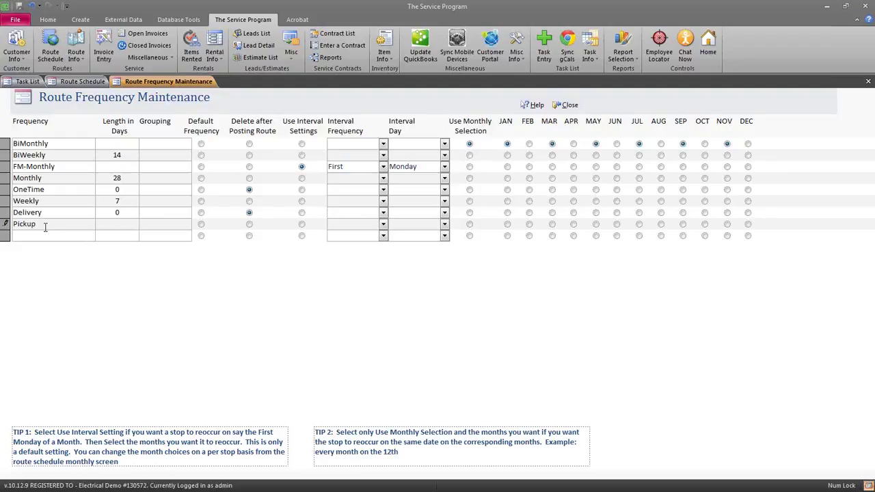
click(249, 223)
click(150, 226)
click(570, 104)
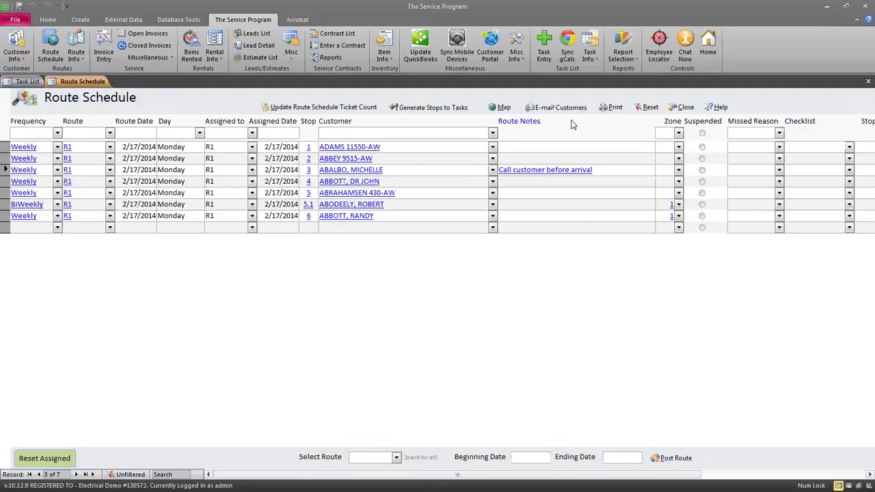
Enter a new rental for the customer 1727 A1A PROPERTIES/1727 AIA with the item PT
click(207, 61)
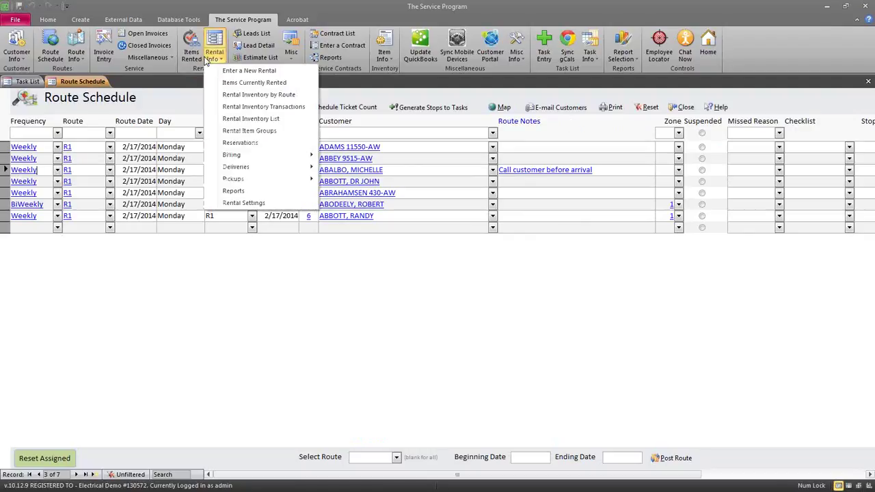
click(225, 72)
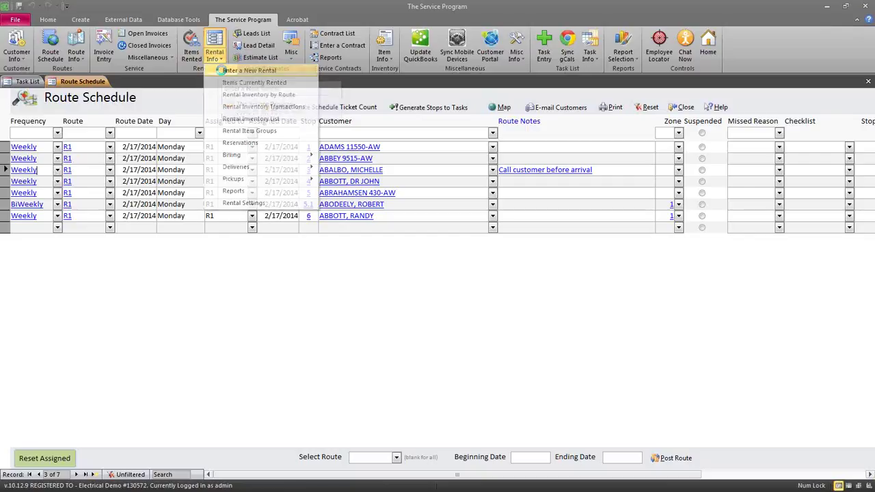
click(191, 142)
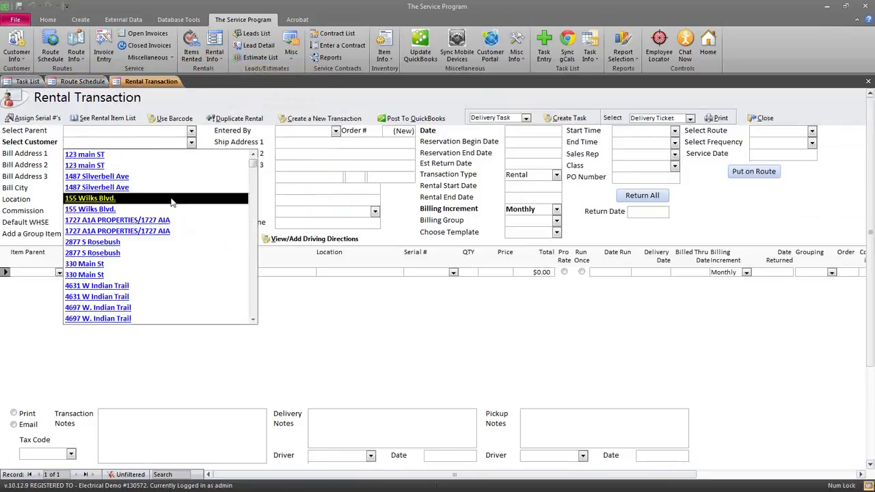
click(137, 233)
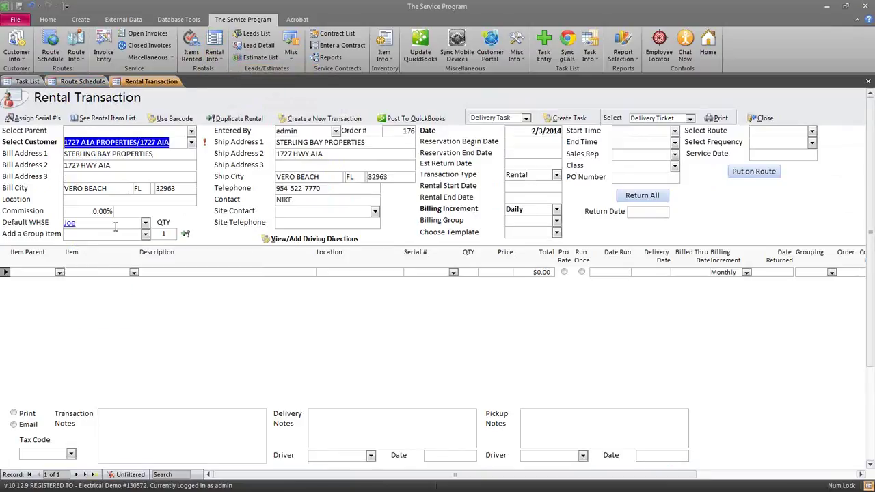
click(106, 272)
text(PT)
key(Tab)
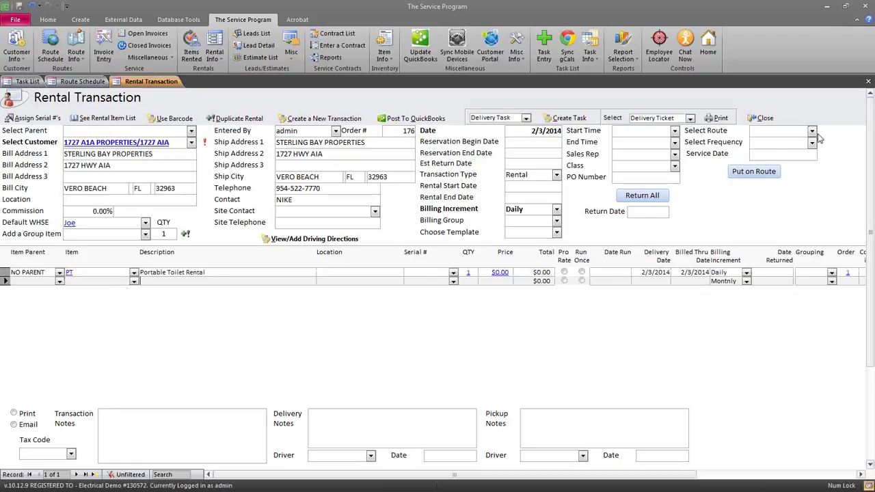
Put the rental customer on route R1 with the Delivery frequency and service date 2/3/2014
click(812, 131)
click(818, 142)
click(817, 143)
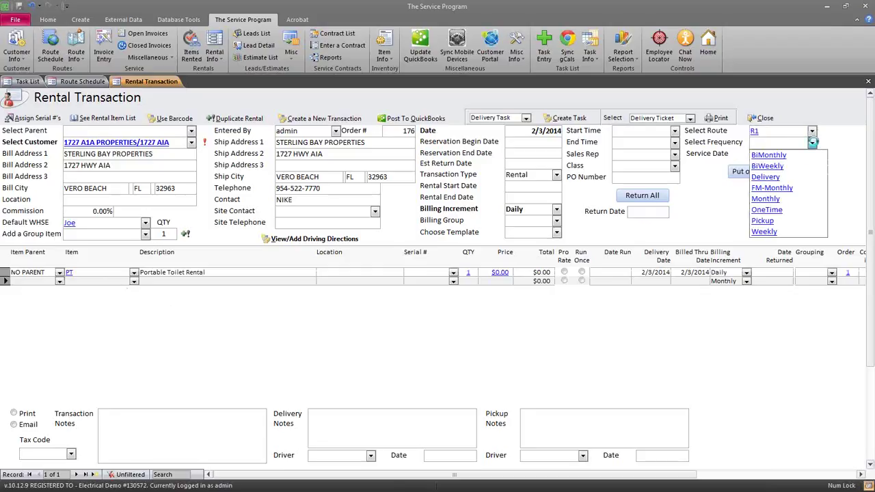
click(795, 177)
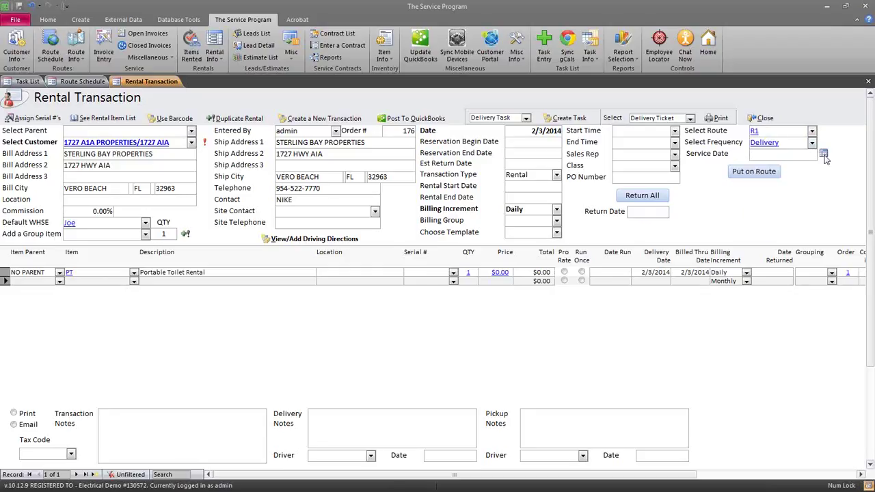
click(824, 154)
click(779, 241)
click(772, 174)
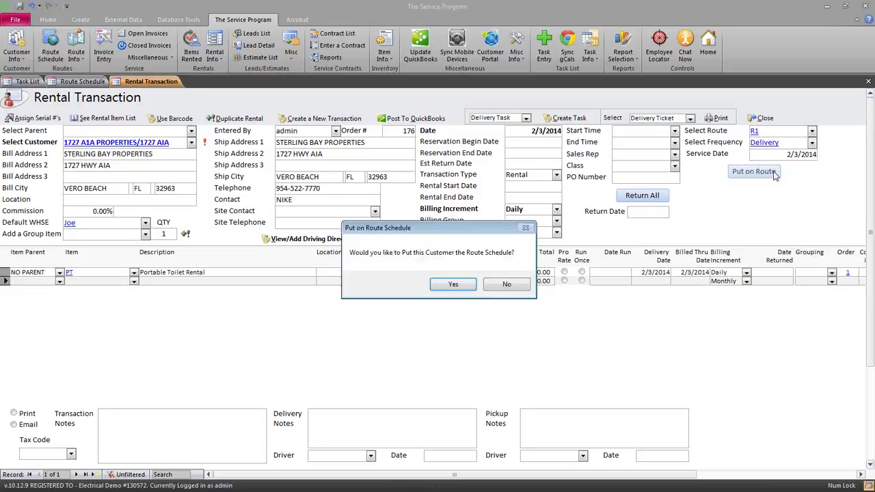
click(452, 285)
click(447, 286)
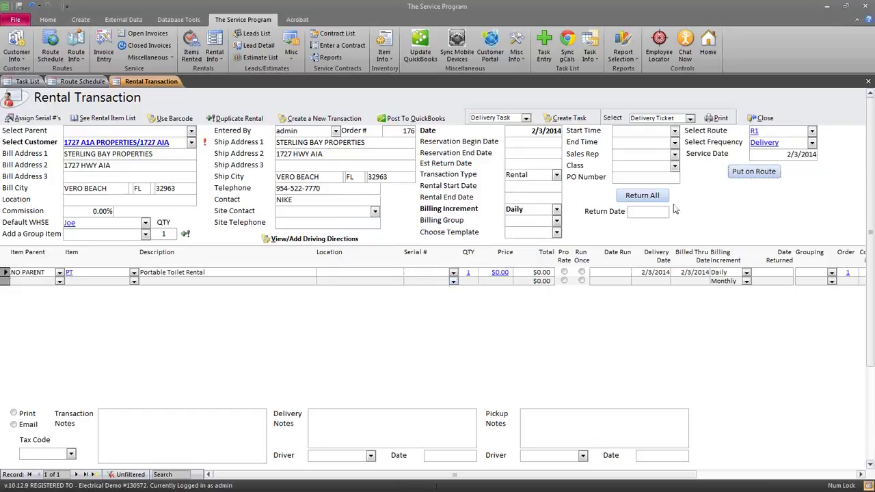
Put the same customer on route R1 with the Weekly frequency and service date 2/10/2014
click(811, 144)
click(767, 236)
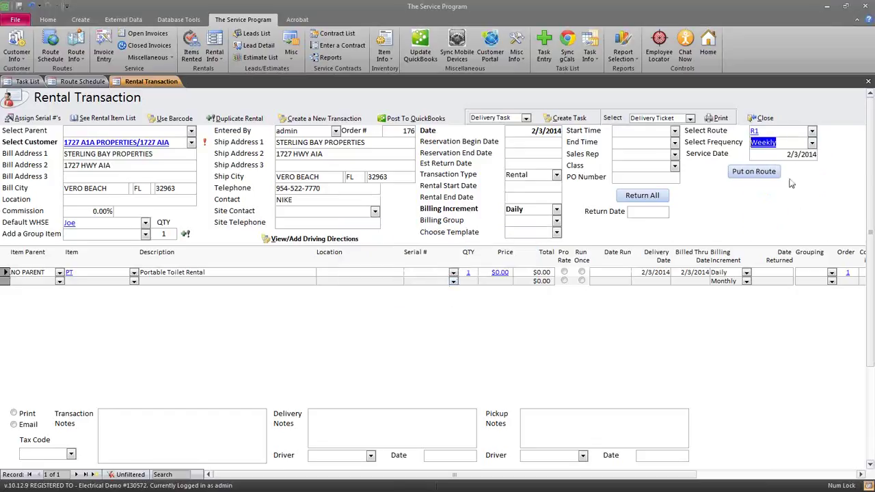
click(824, 154)
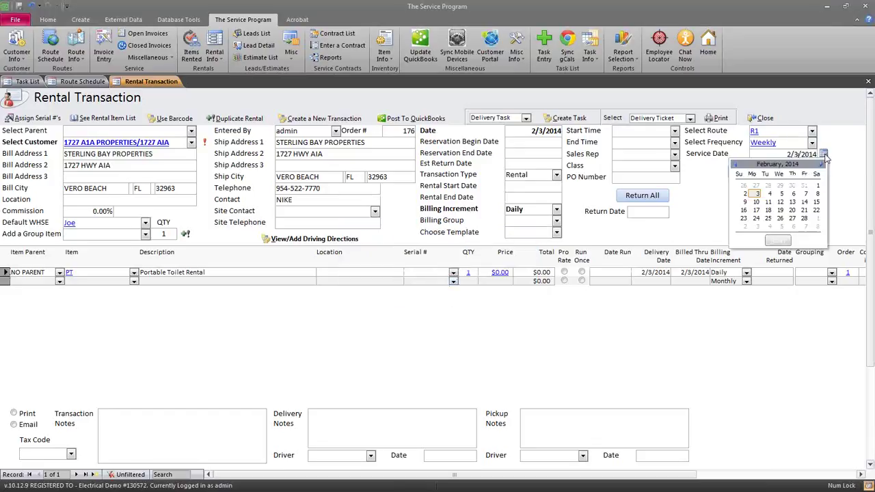
click(755, 206)
click(754, 172)
click(448, 285)
click(450, 284)
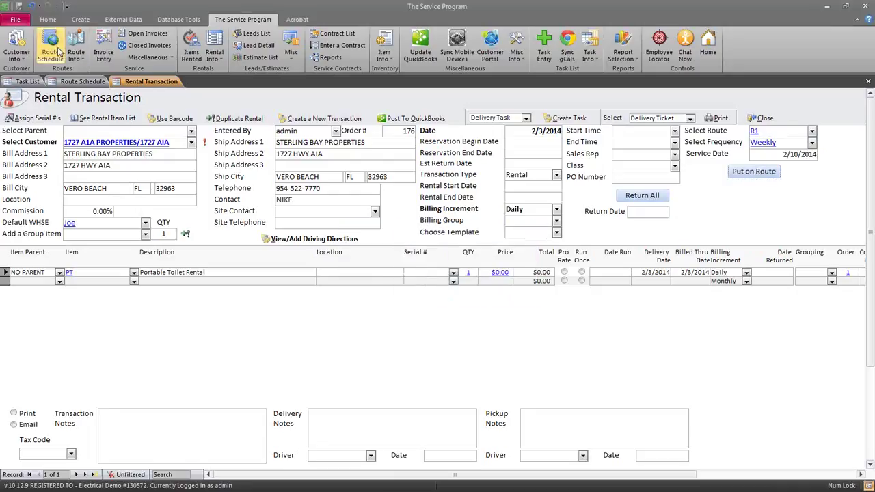
Reset the route schedule to check the new Delivery and Weekly stops, and close it
click(84, 81)
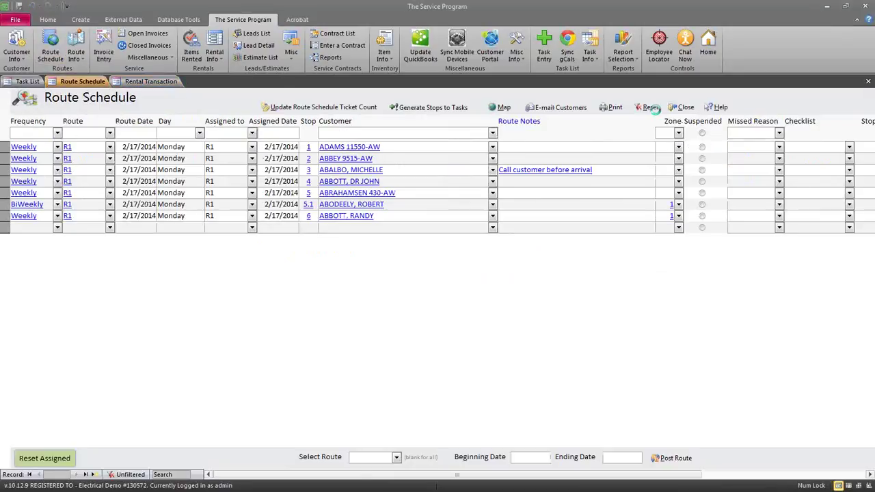
click(649, 107)
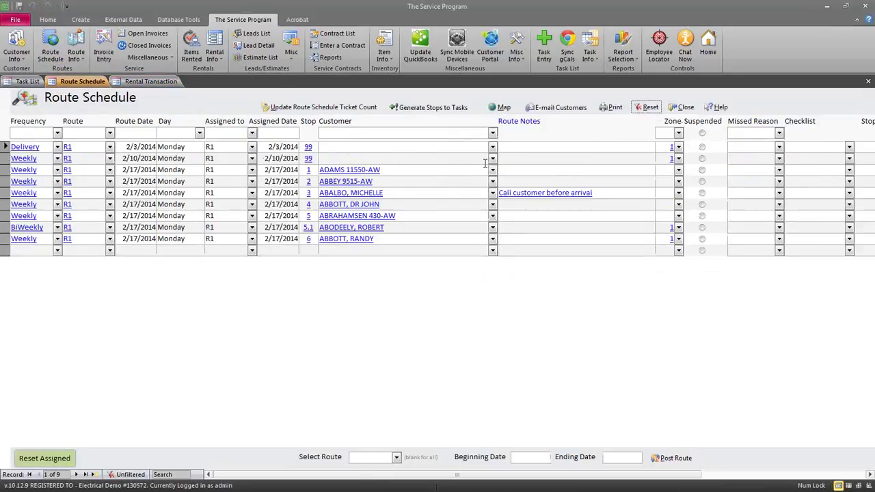
click(37, 158)
click(680, 108)
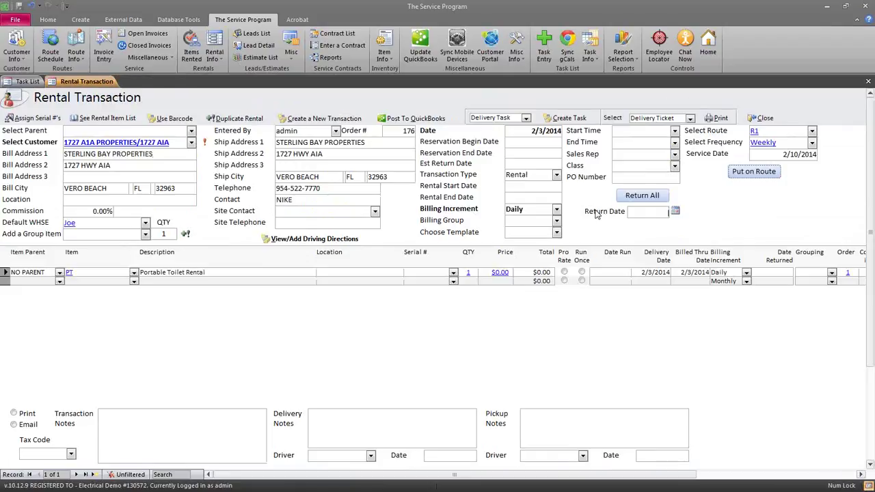
Select the rental end date of the rental transaction for entry
click(524, 197)
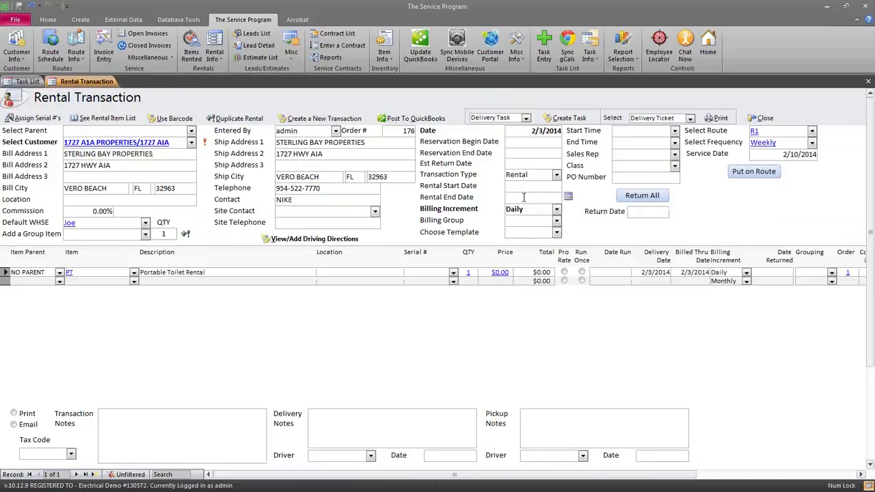